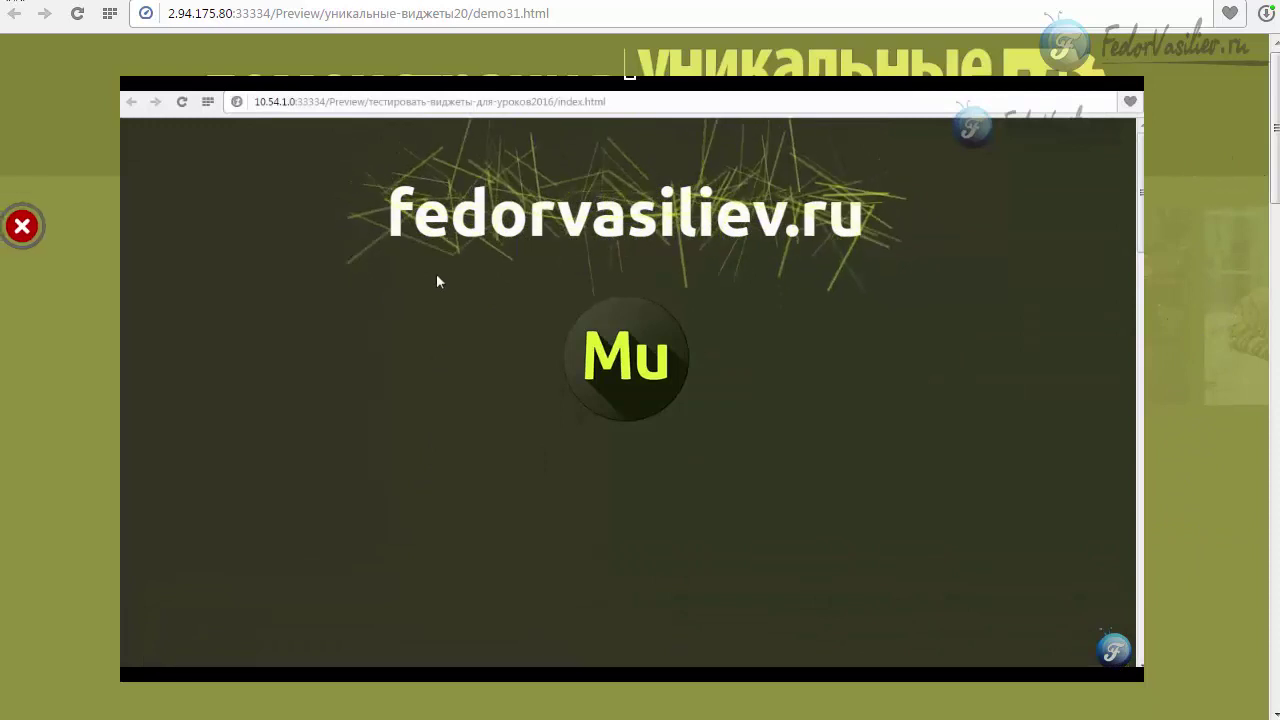
Examine the slider demo page: leave the video lightbox, advance to the second slide, view its image enlarged, and return to the previous slide.
left_click(59, 403)
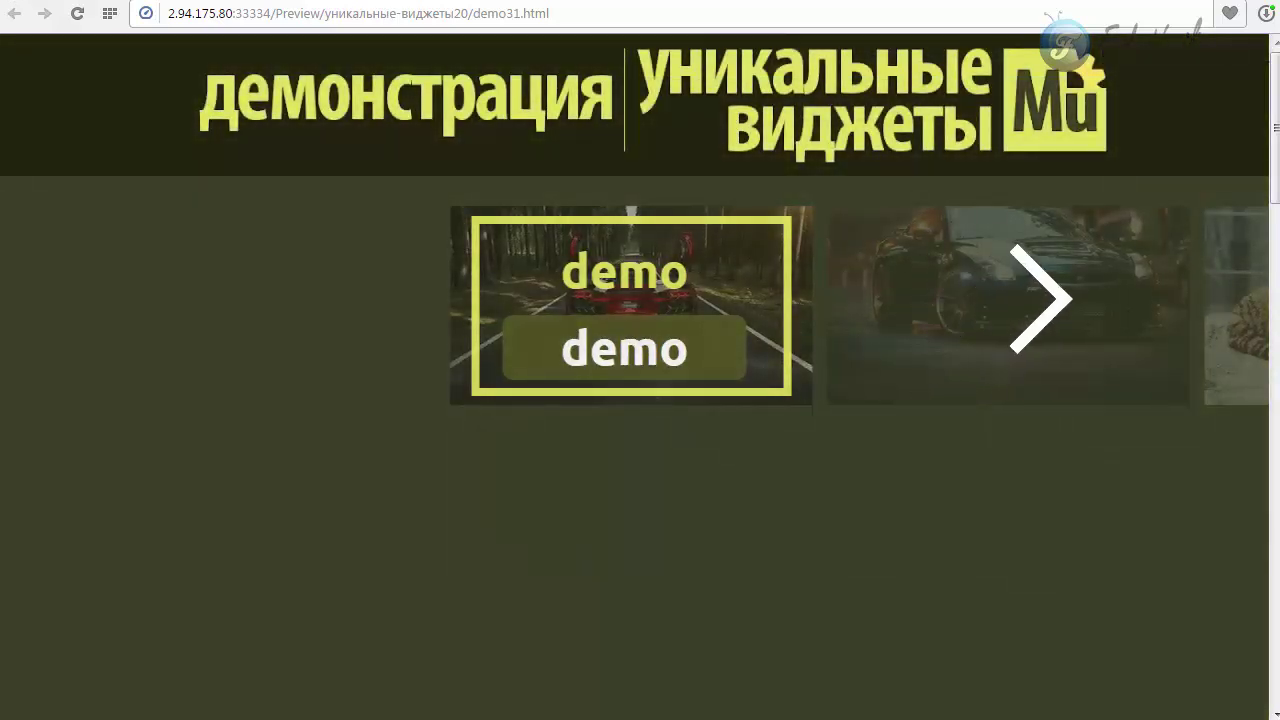
left_click(1020, 375)
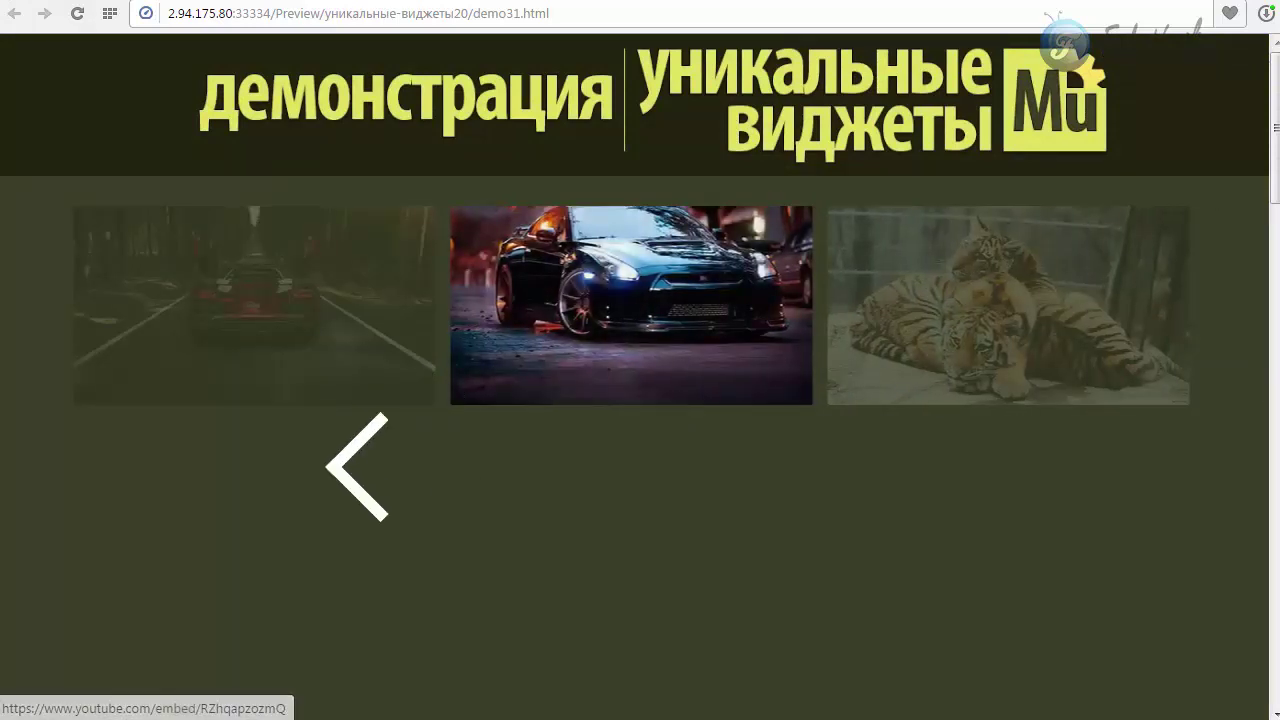
left_click(574, 272)
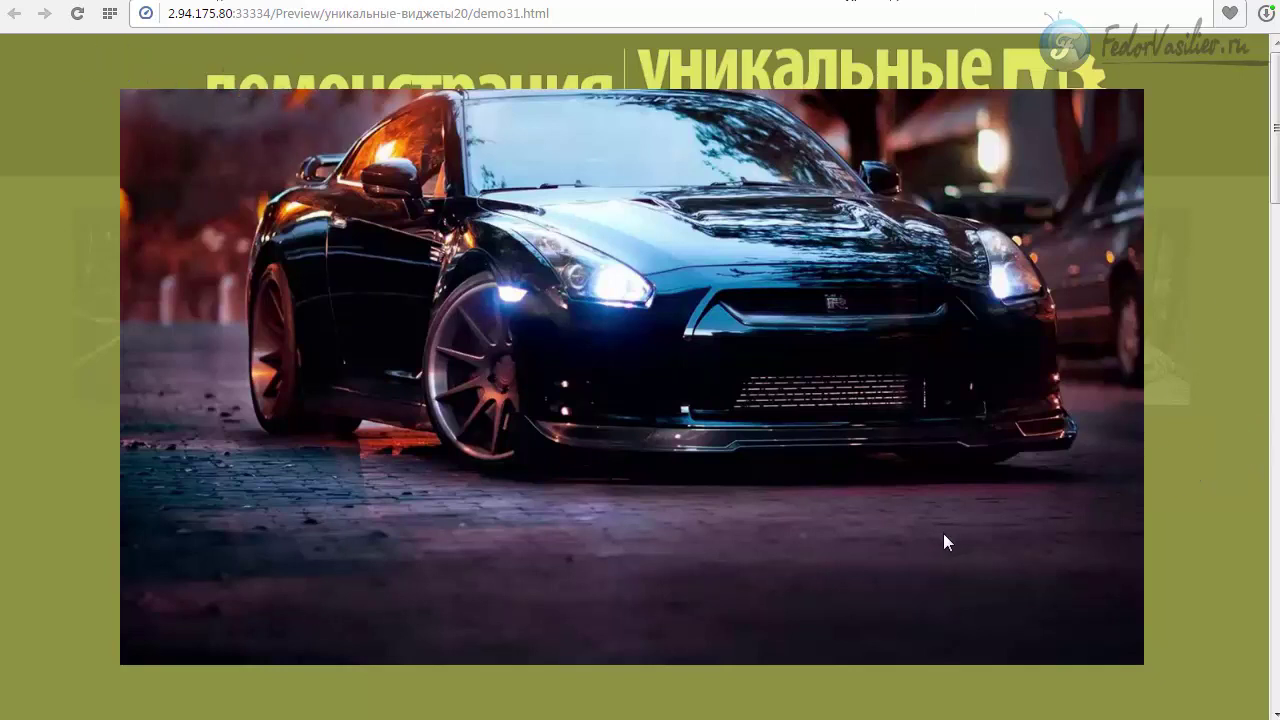
left_click(1214, 503)
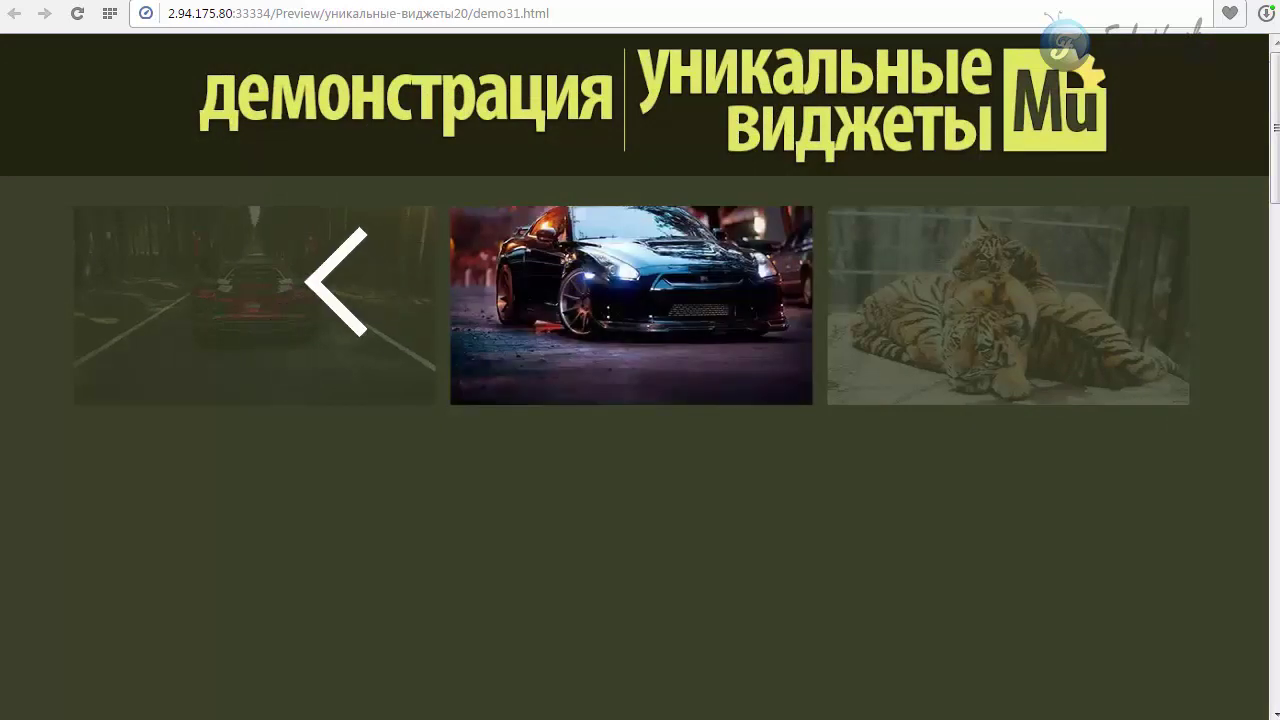
left_click(302, 294)
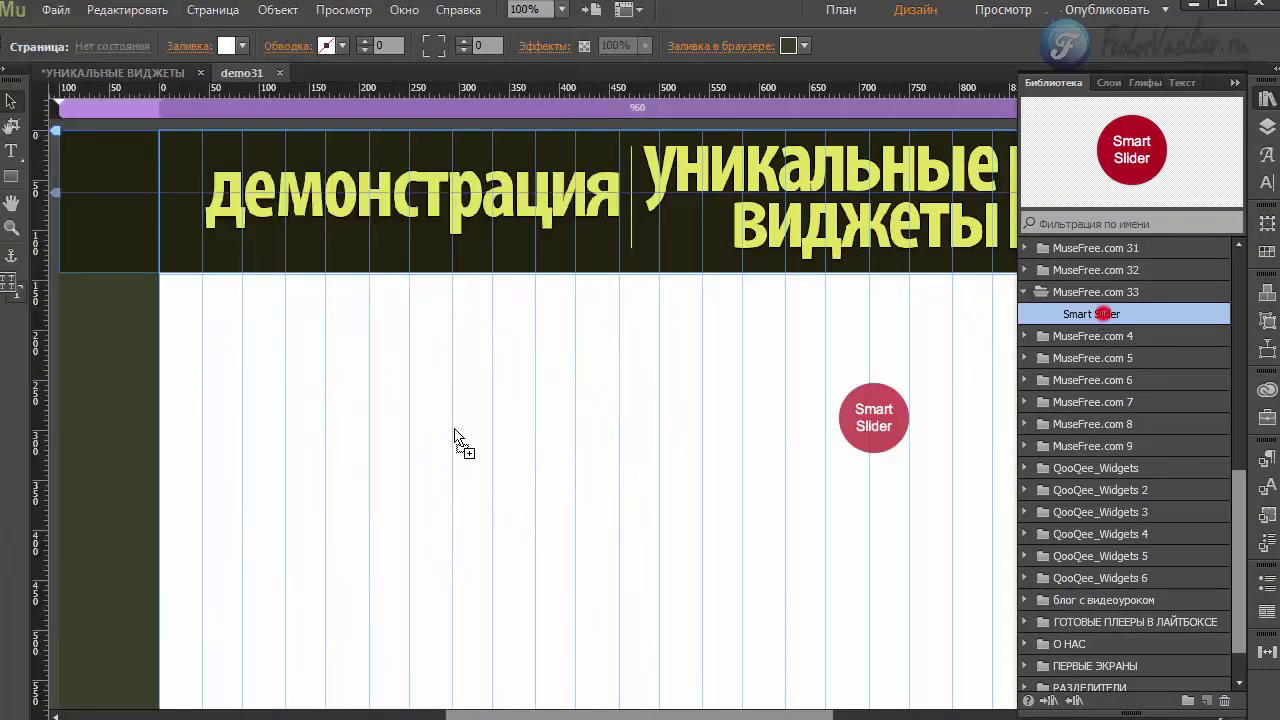
In Adobe Muse, add the MuseFree.com 33 Smart Slider widget below the page header and remove its Next, Previous and Close icon files.
left_click_drag(457, 443, 192, 285)
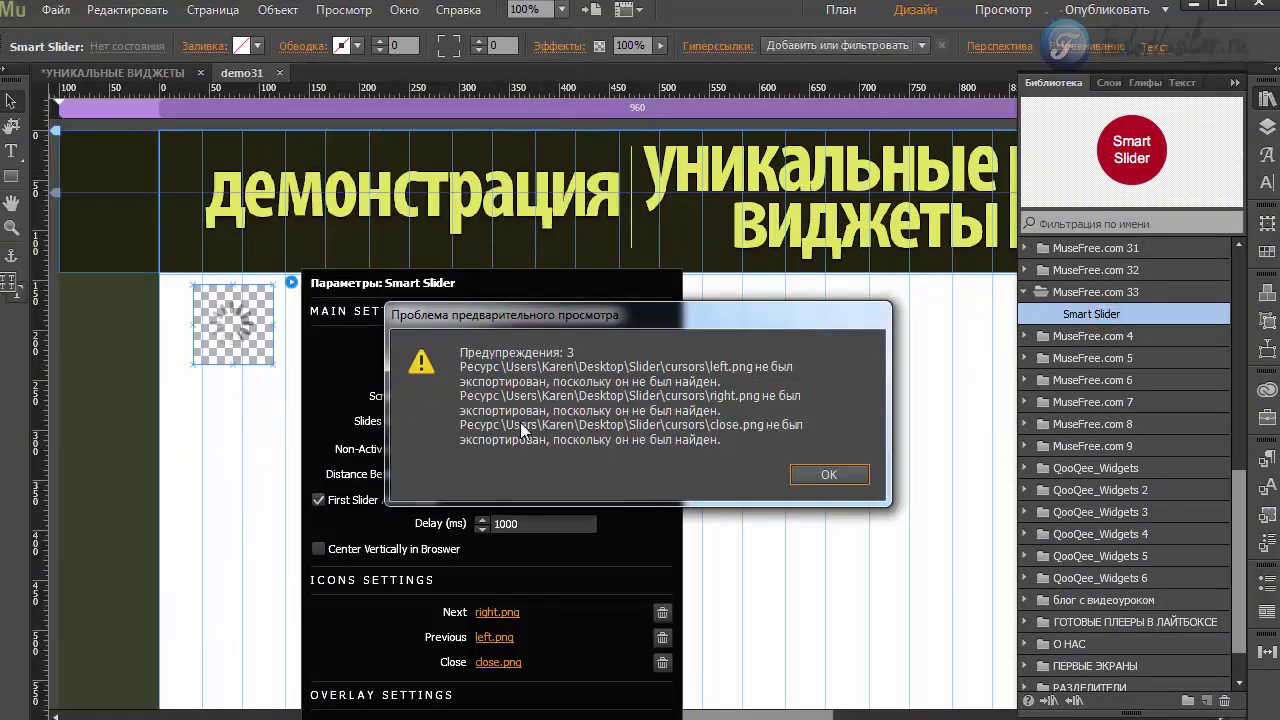
left_click(826, 478)
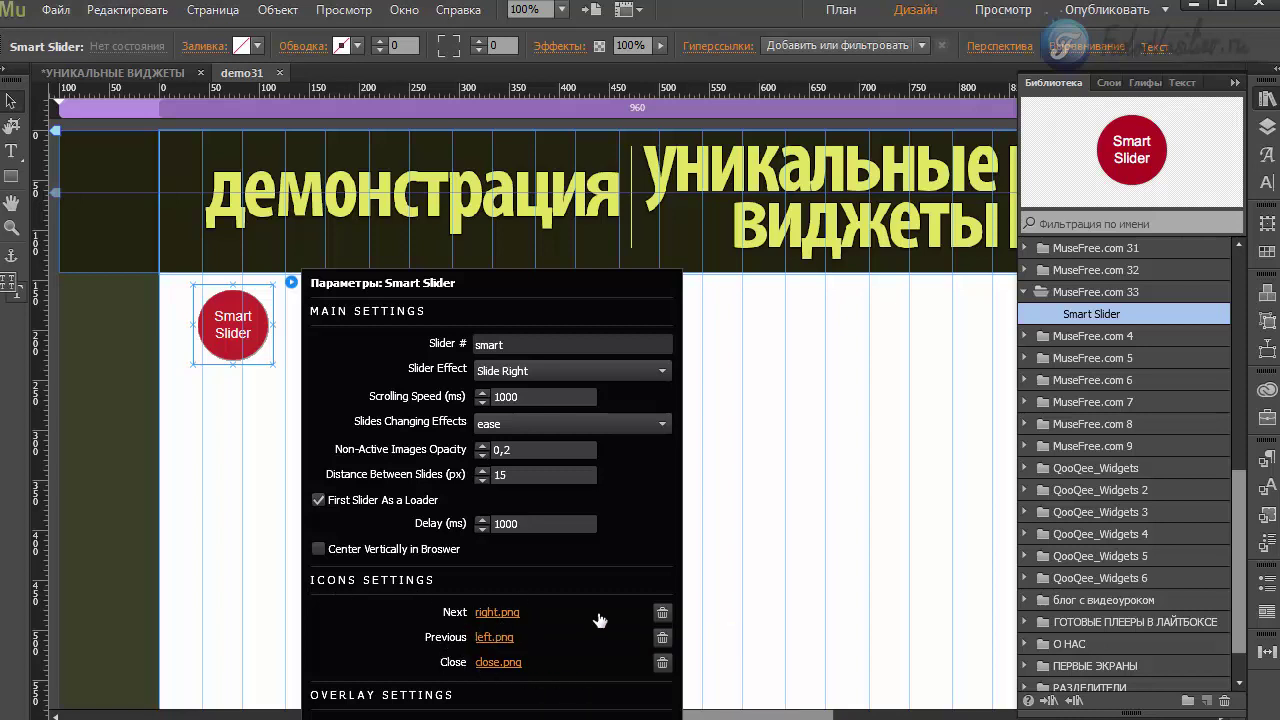
left_click(662, 613)
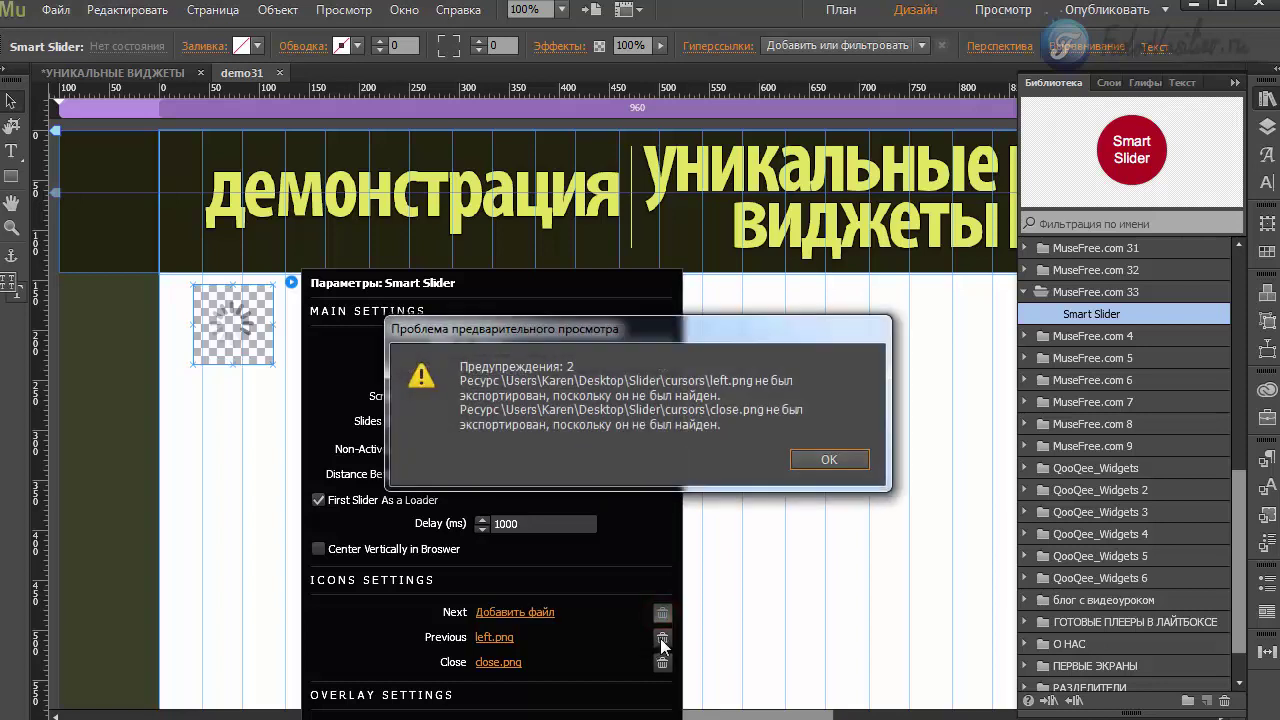
left_click(800, 458)
left_click(662, 637)
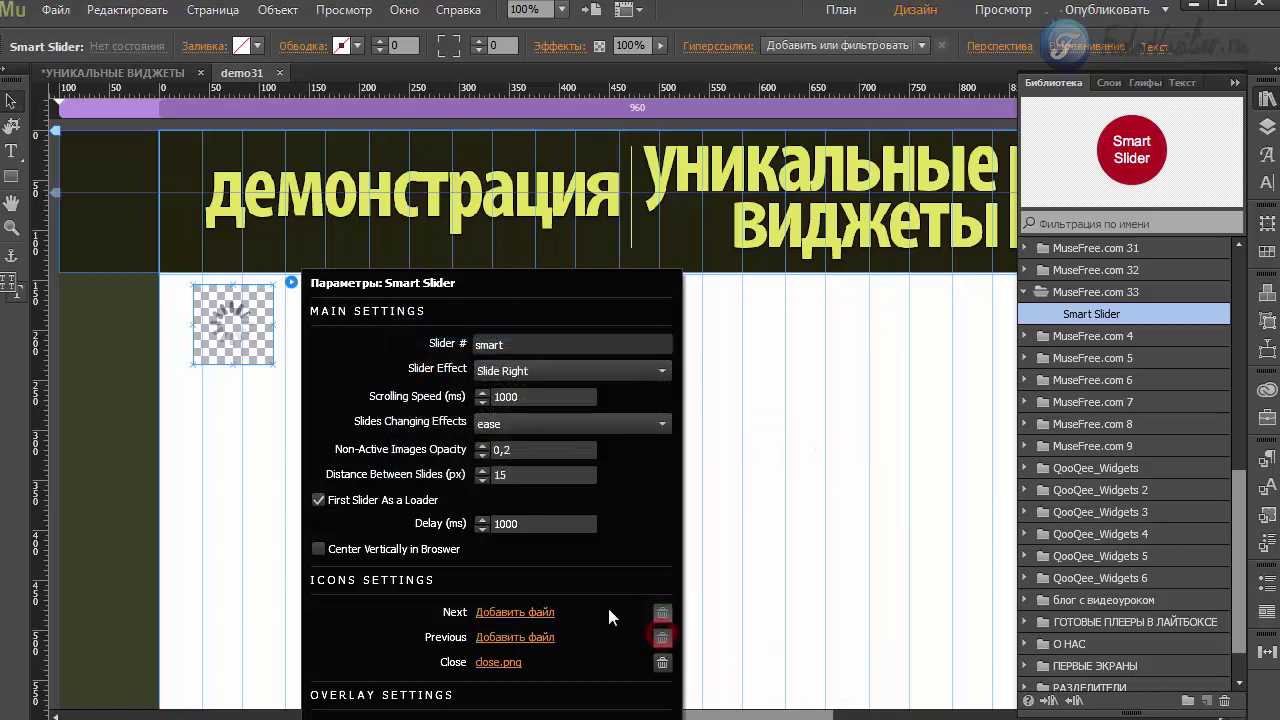
left_click(820, 447)
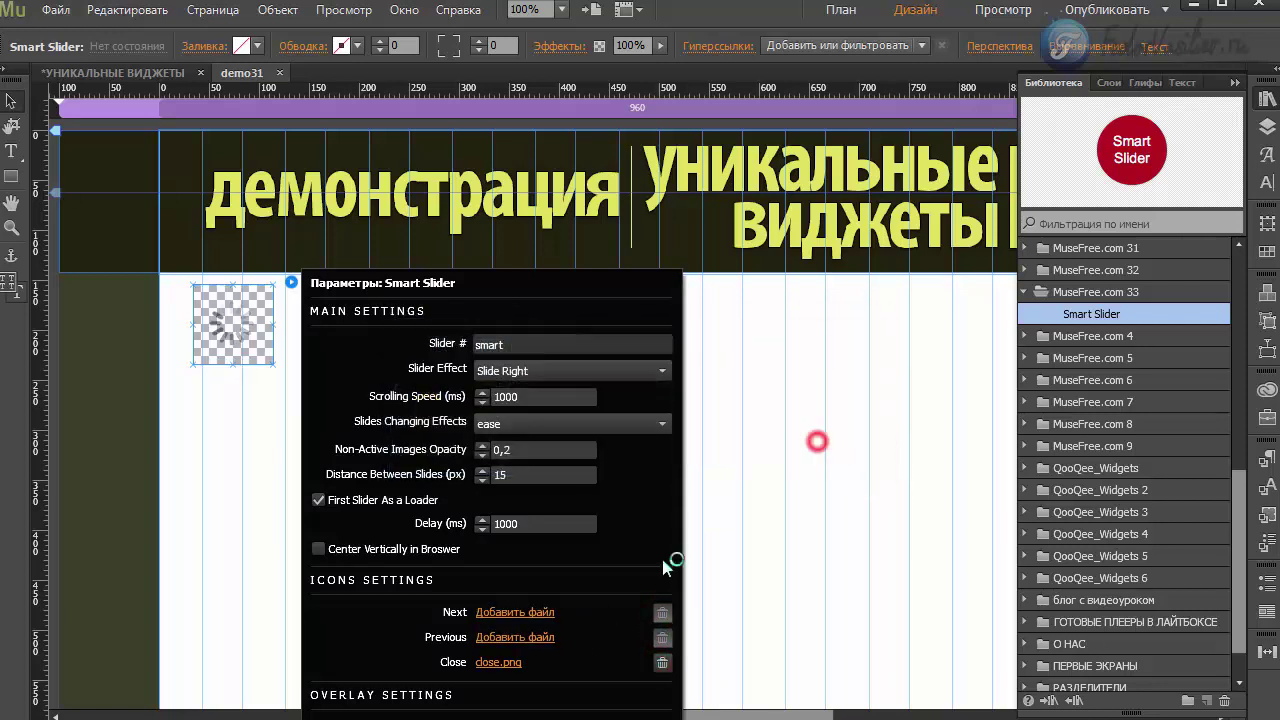
left_click(662, 664)
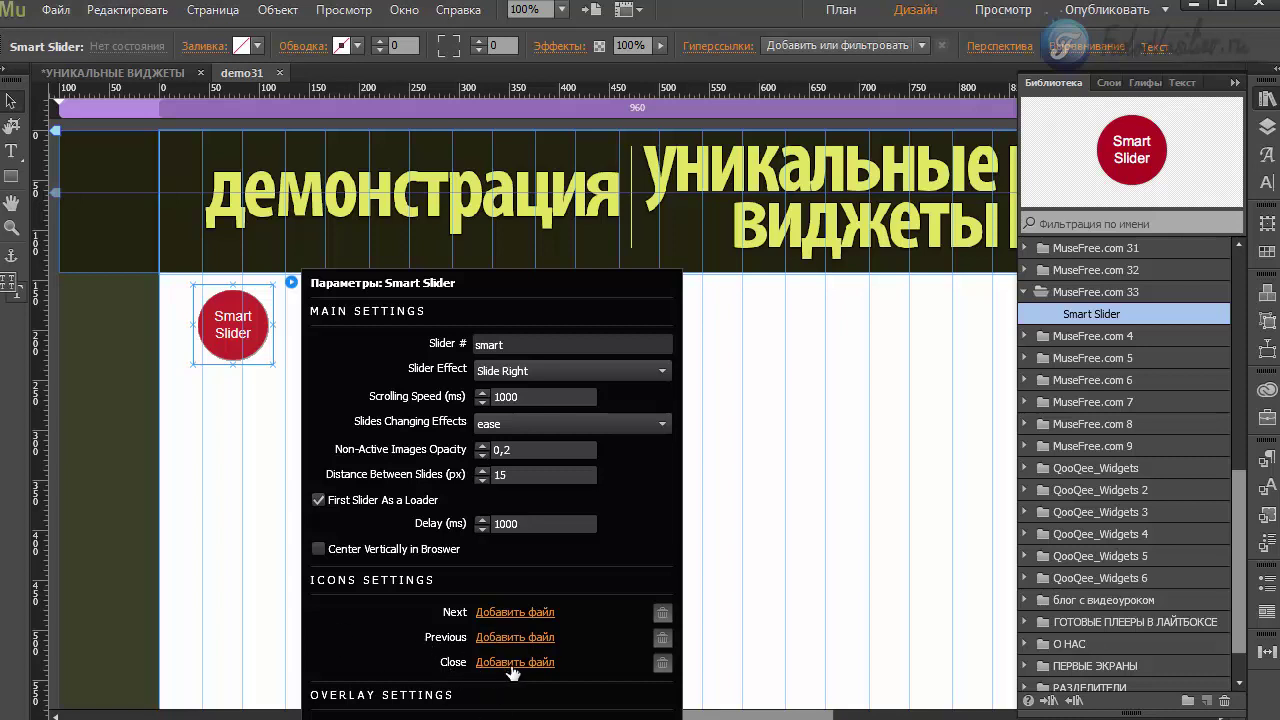
left_click(745, 592)
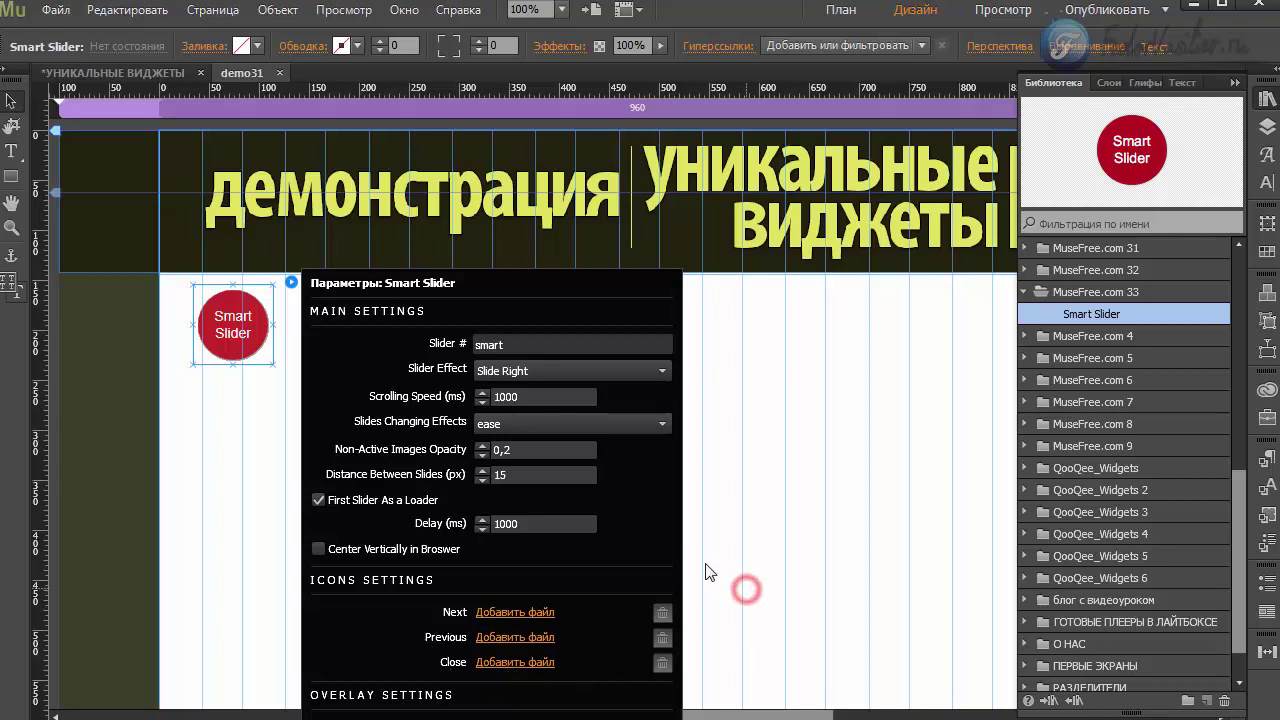
Turn off First Slider As a Loader in the Smart Slider widget's options and close them.
left_click(291, 283)
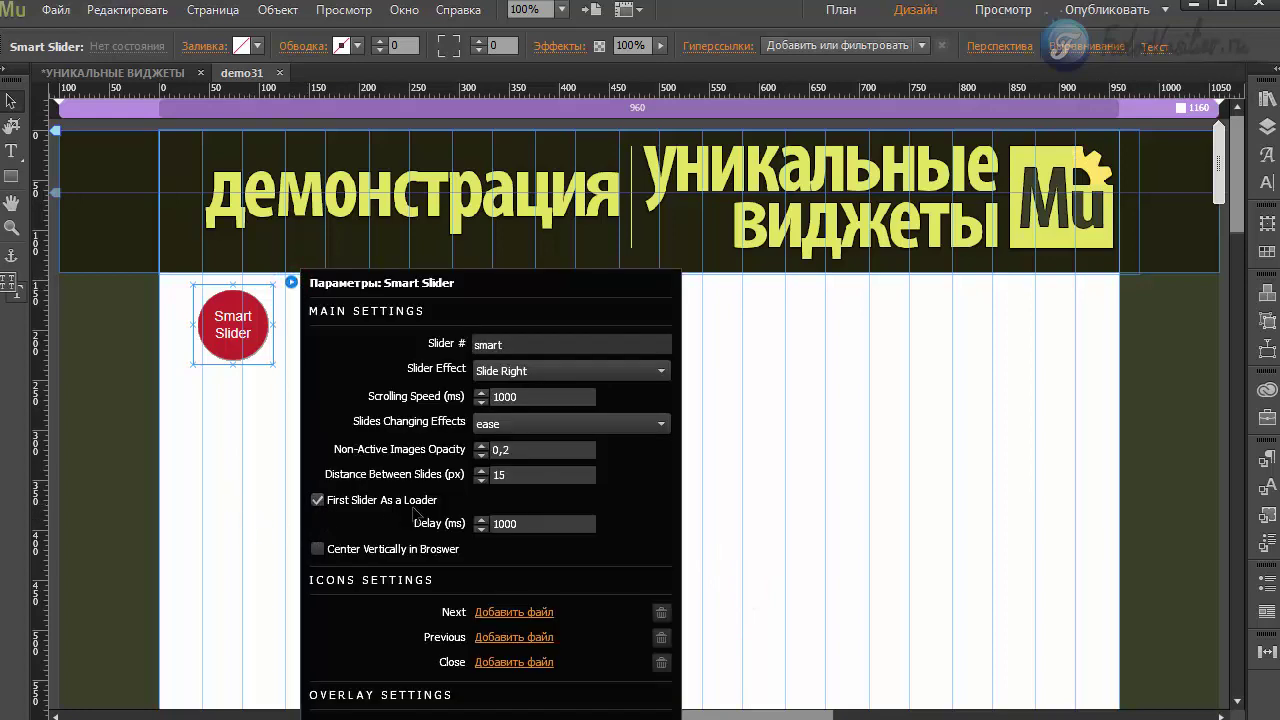
left_click(318, 500)
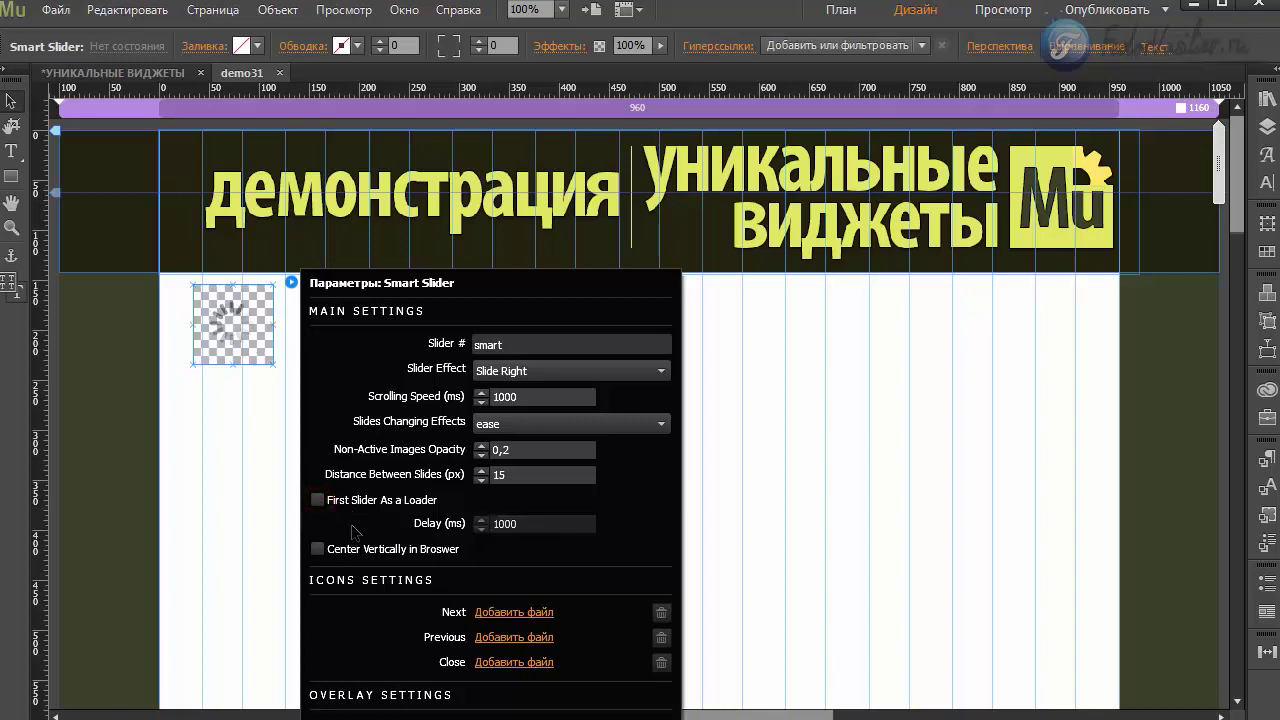
left_click(244, 493)
left_click(225, 335)
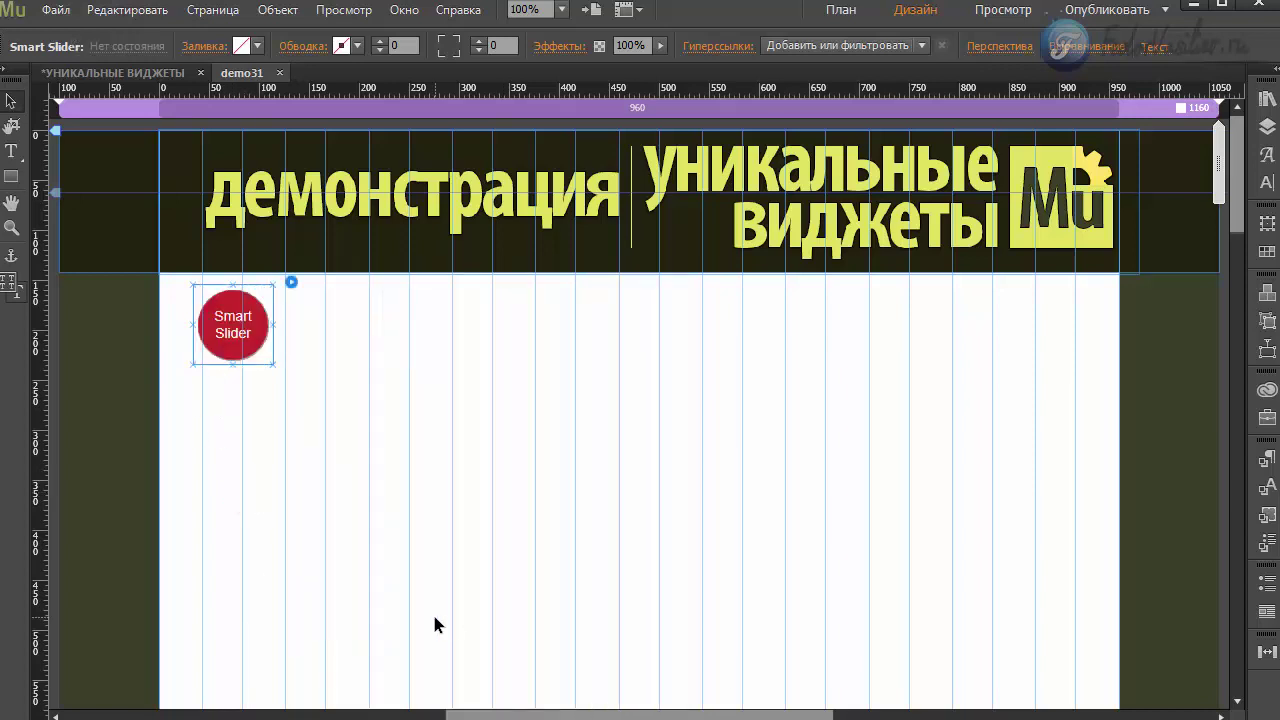
Draw a rectangle in the page area below the header and fill it with 560710_citroen_mashin.jpg from the folder Новая папка.
left_click(12, 180)
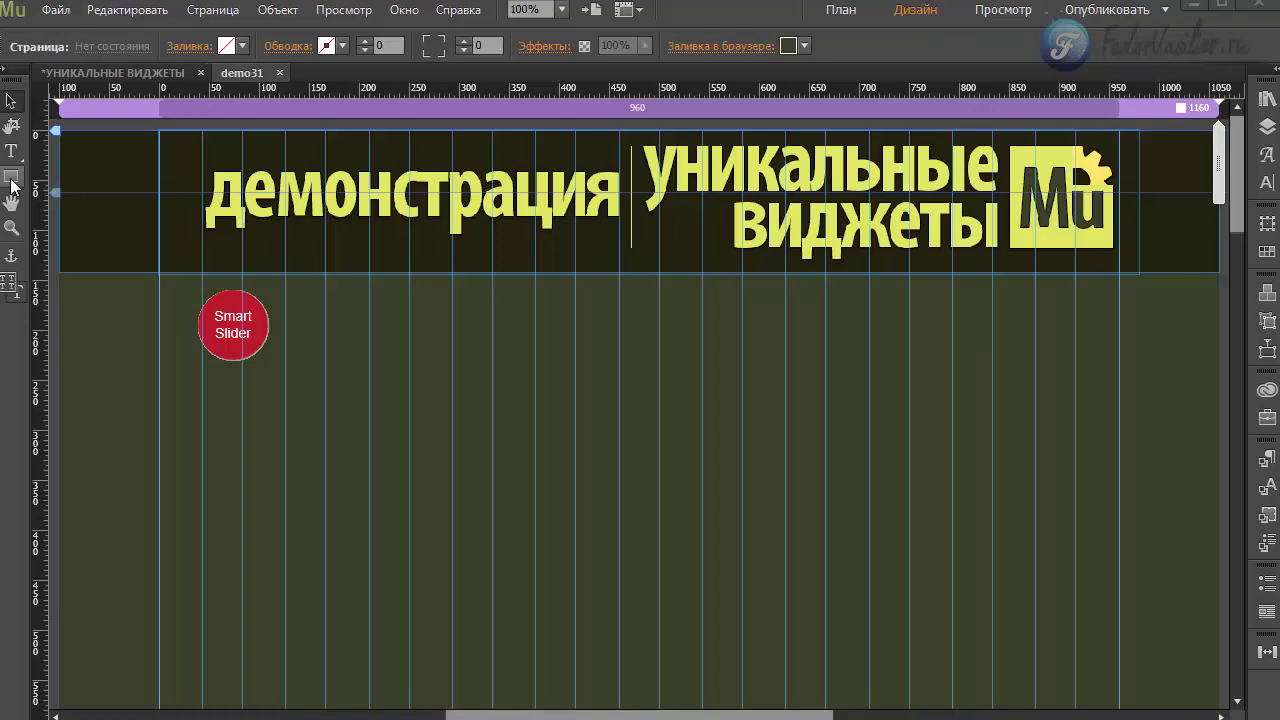
mouse_move(407, 378)
left_mouse_down()
mouse_move(660, 566)
mouse_move(773, 567)
mouse_move(766, 596)
mouse_move(716, 494)
mouse_move(785, 561)
mouse_move(649, 630)
mouse_move(786, 609)
left_mouse_up()
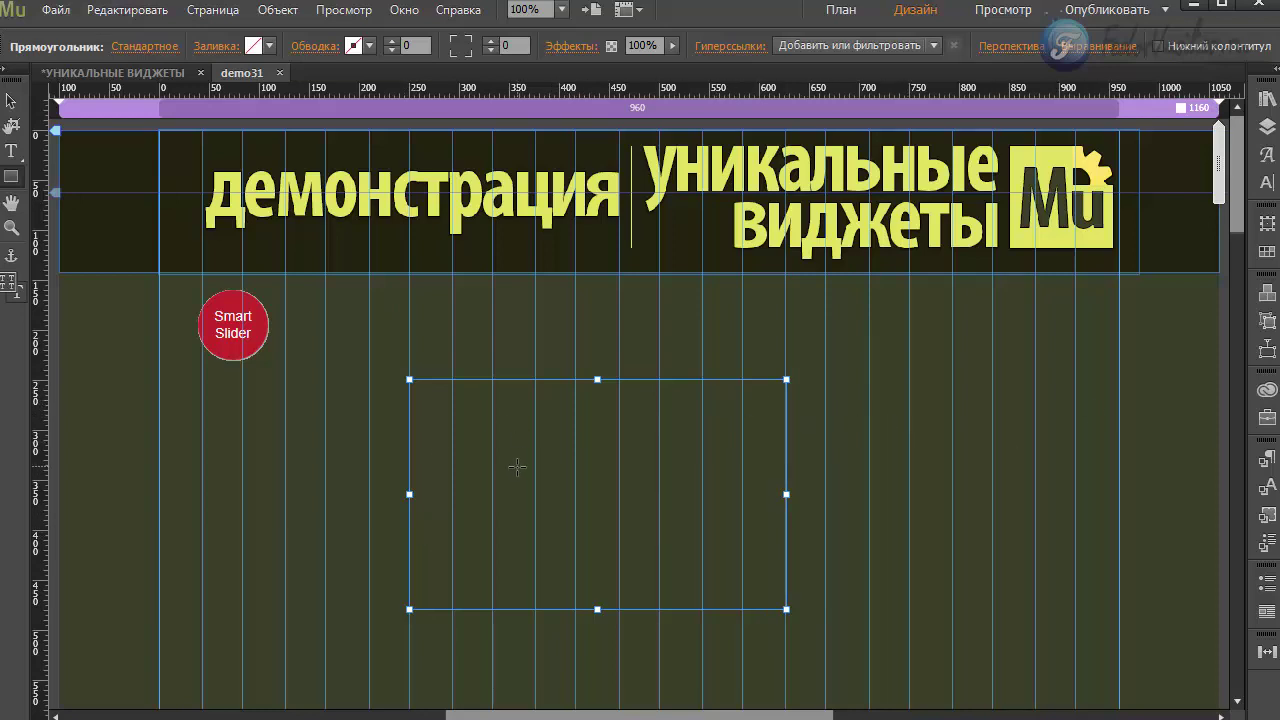
left_click(219, 46)
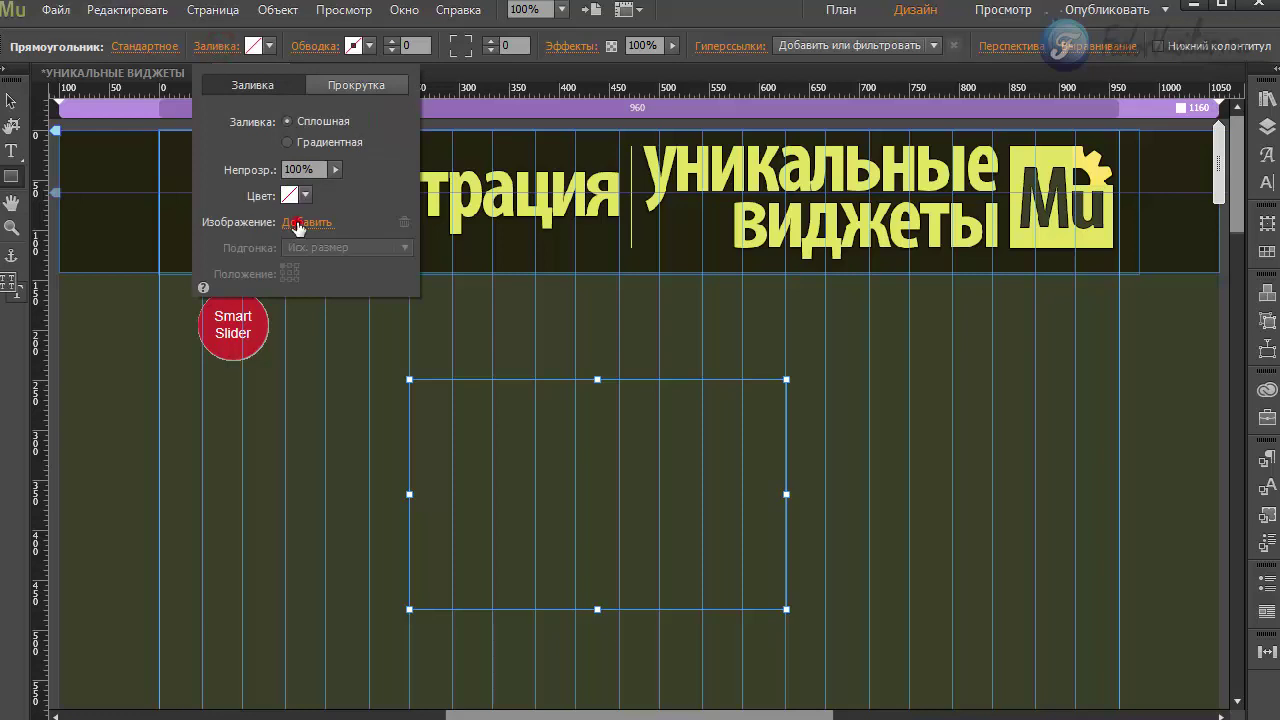
left_click(297, 222)
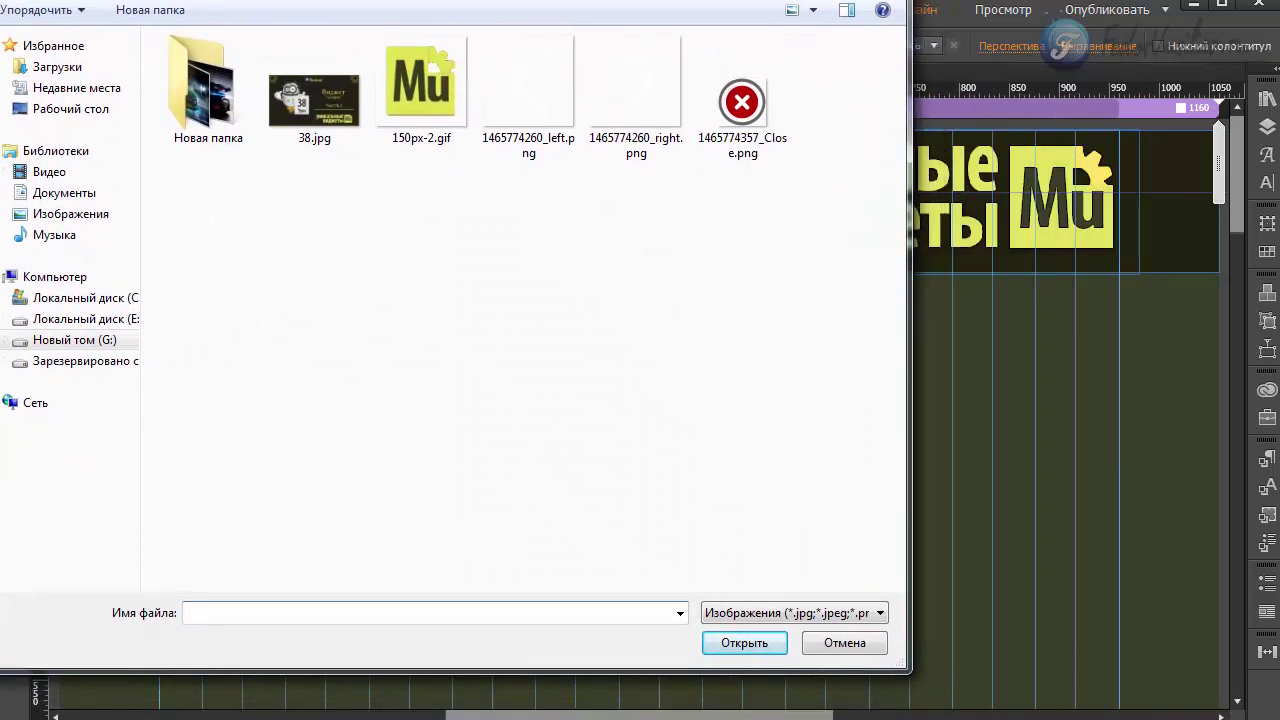
double_click(212, 105)
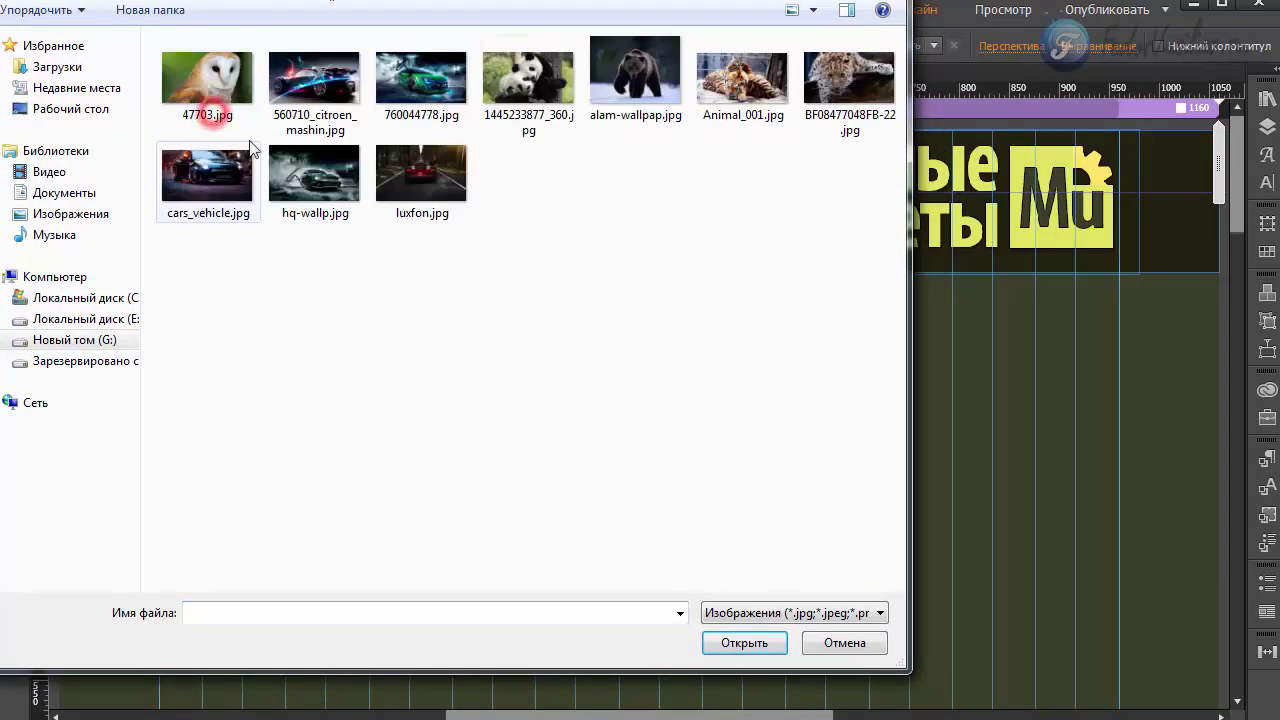
left_click(307, 97)
double_click(307, 97)
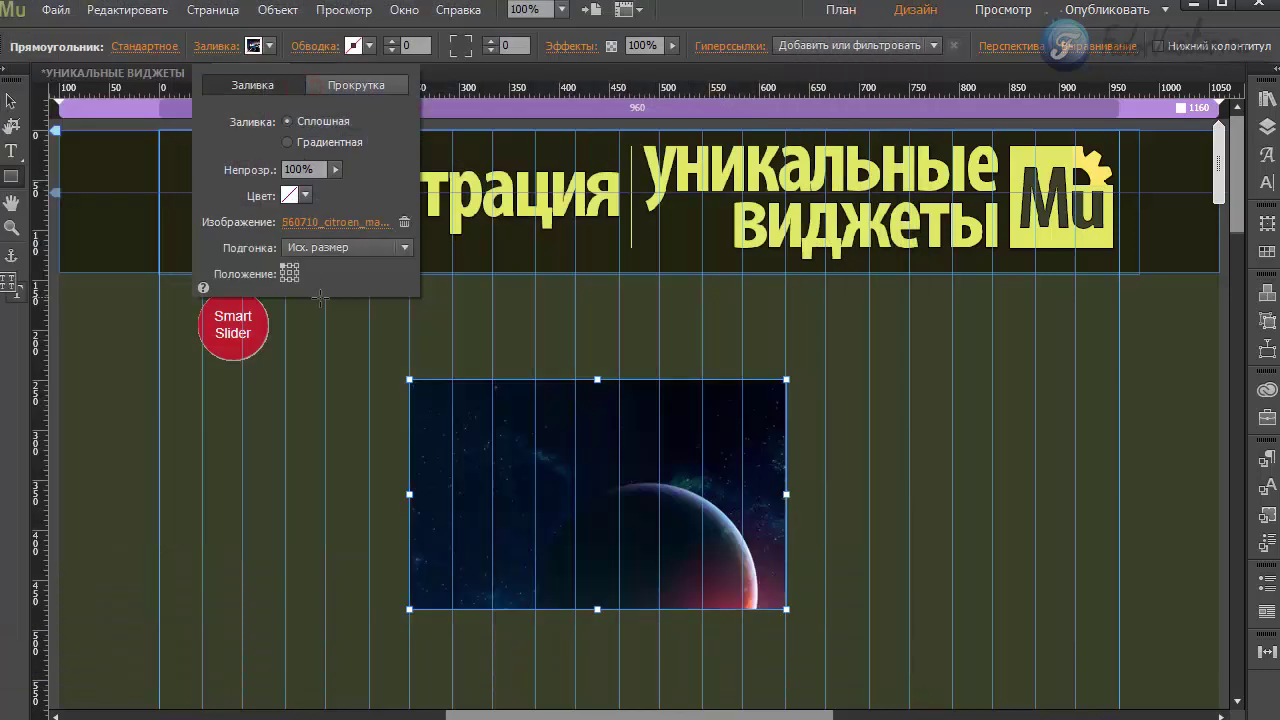
Set the fill image's fitting to Заполнение and centre its position within the rectangle.
left_click(330, 247)
left_click(324, 270)
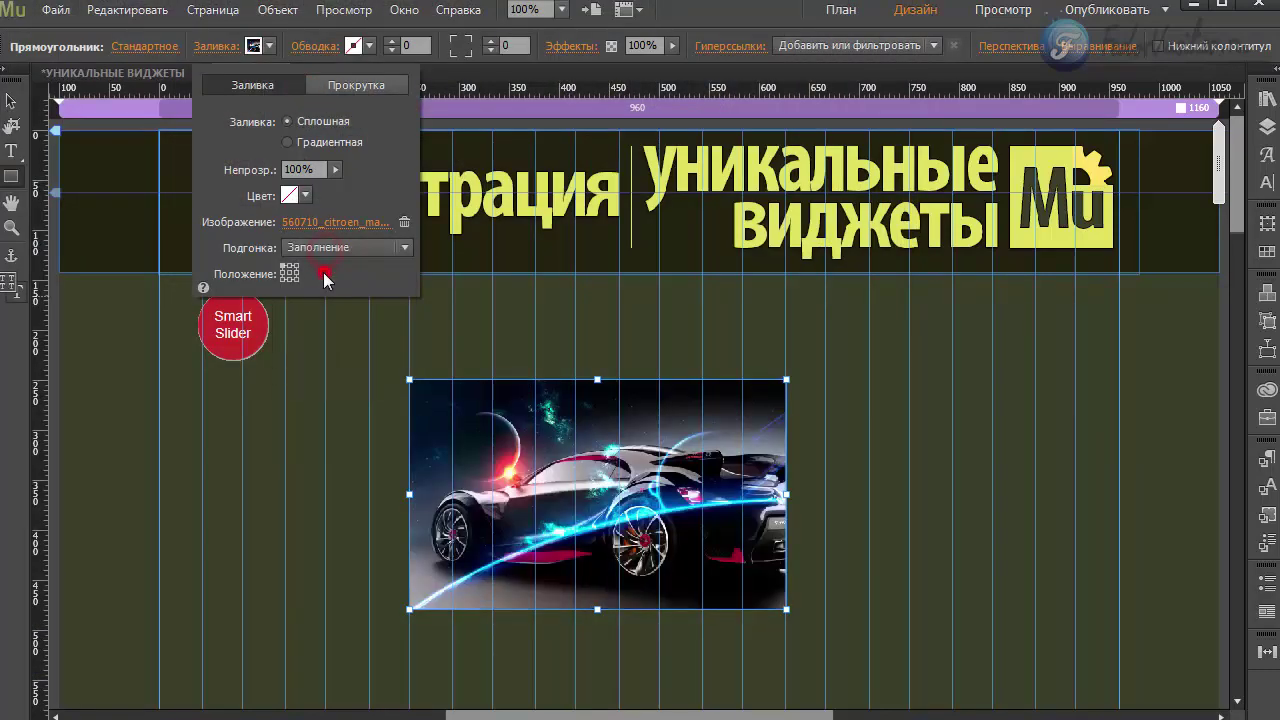
left_click(285, 269)
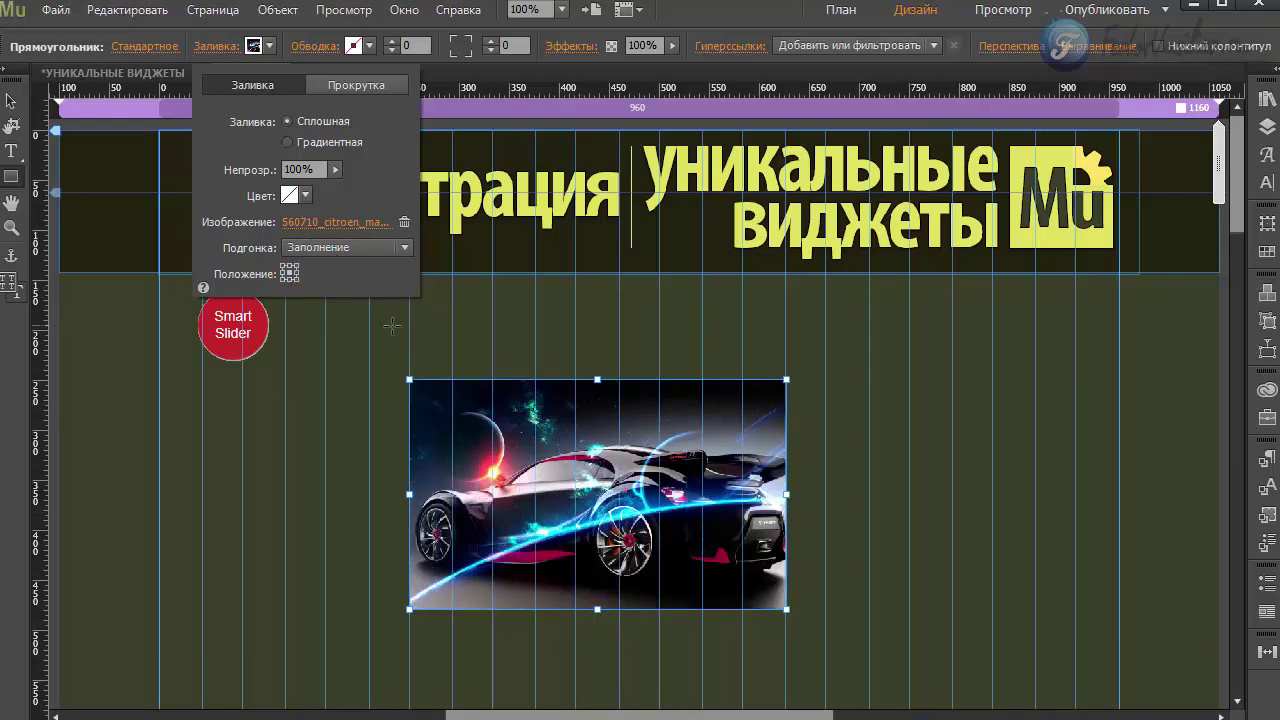
left_click(690, 12)
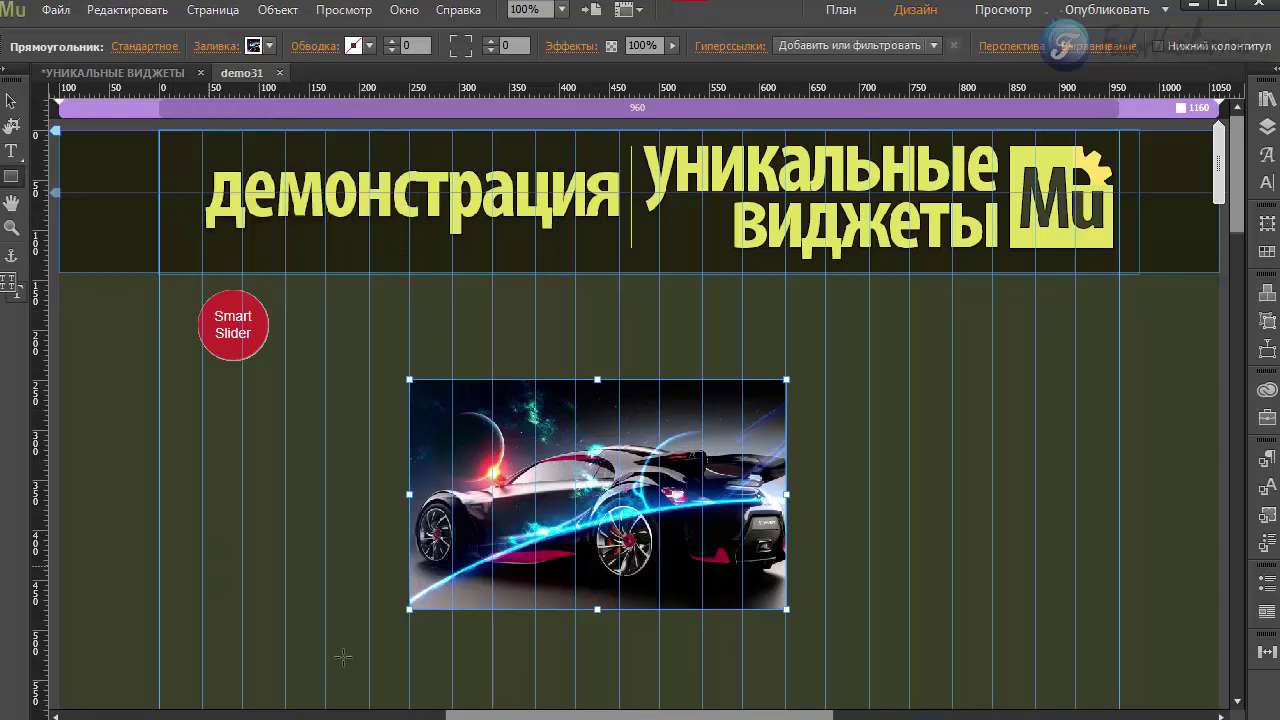
Duplicate the car rectangle just to the right of the original and narrow the copy to half its width.
scroll(385, 620, "right", 3)
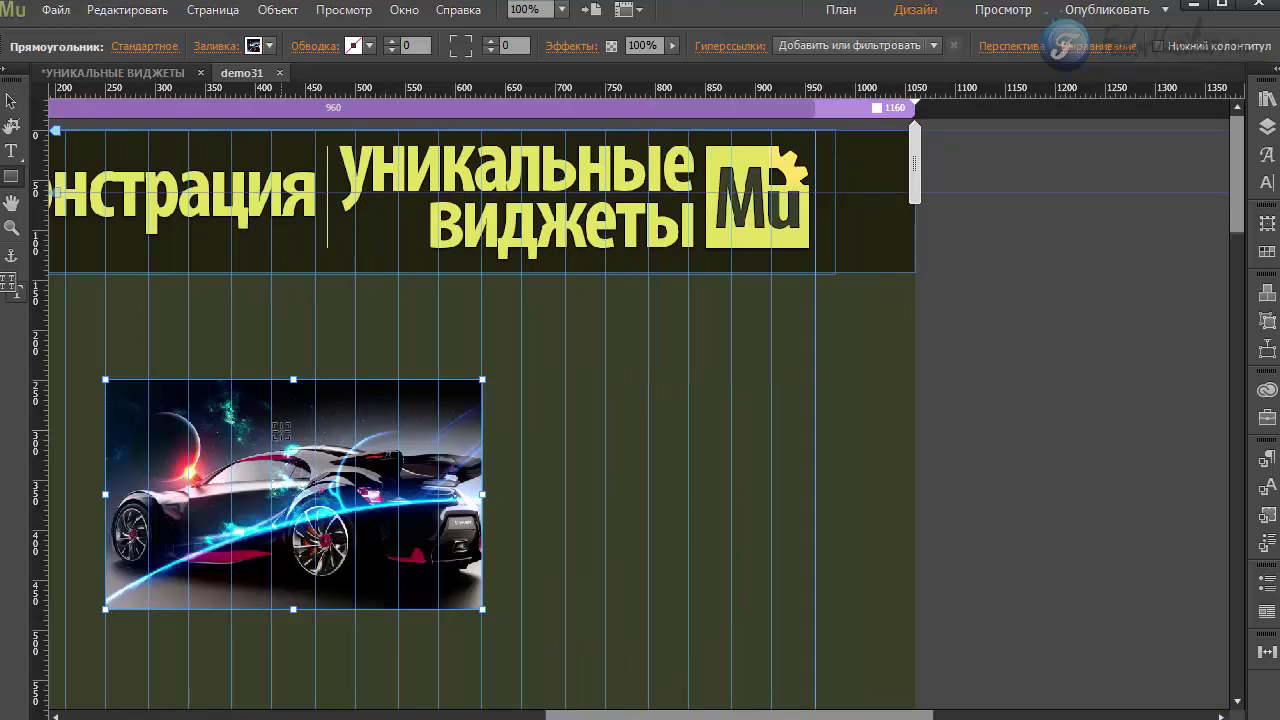
key("v")
left_click_drag(592, 431, 667, 434)
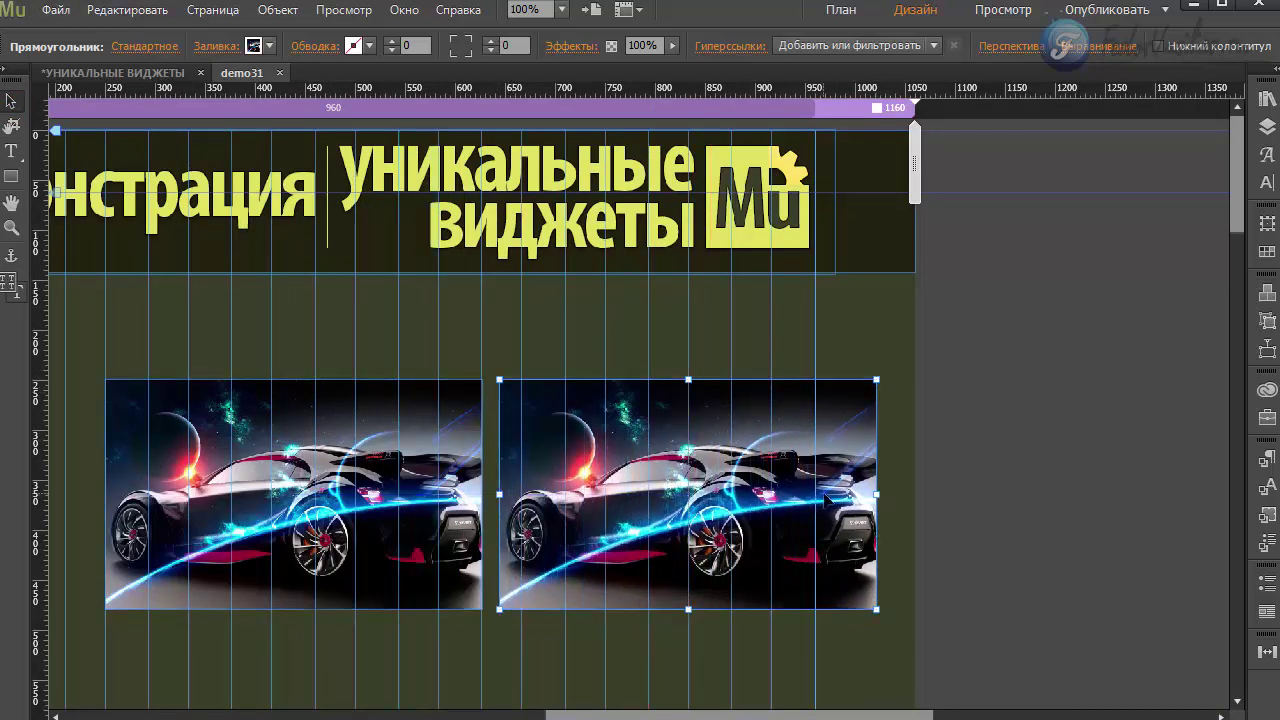
left_click_drag(877, 494, 688, 492)
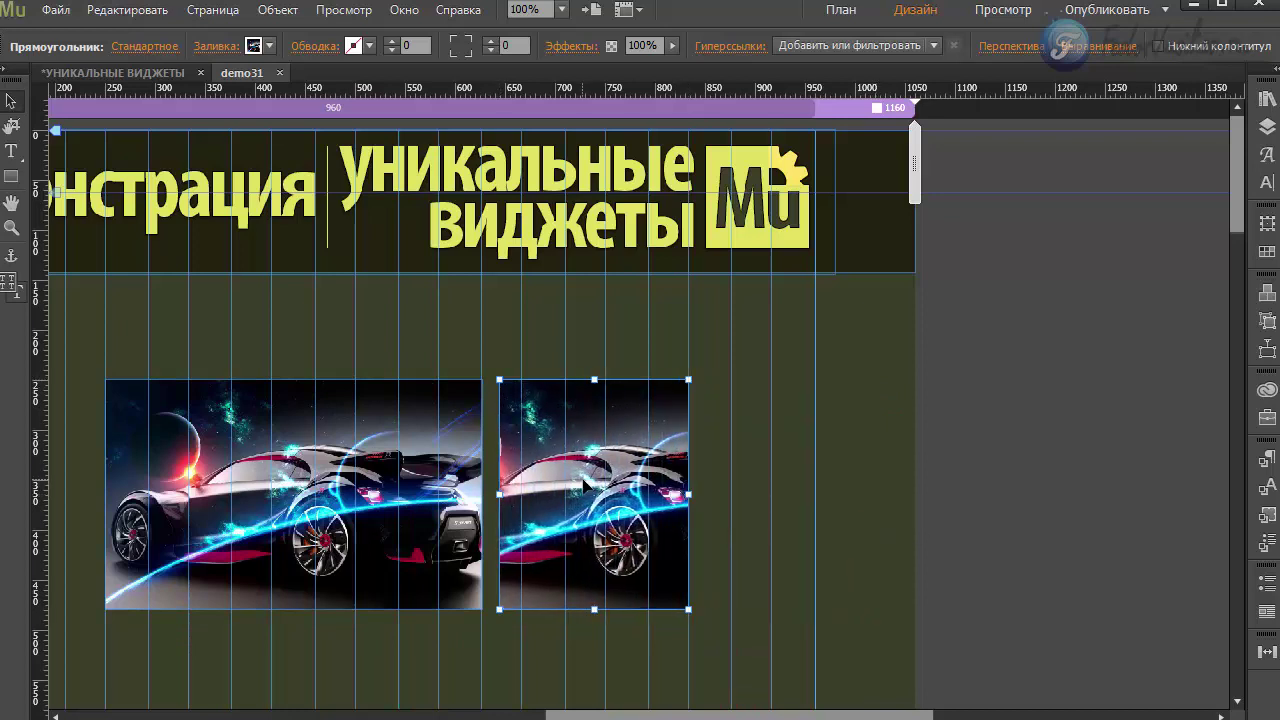
Replace the narrow copy's fill image with 760044778.jpg using the Заполнение fitting, and widen the rectangle slightly.
left_click(225, 47)
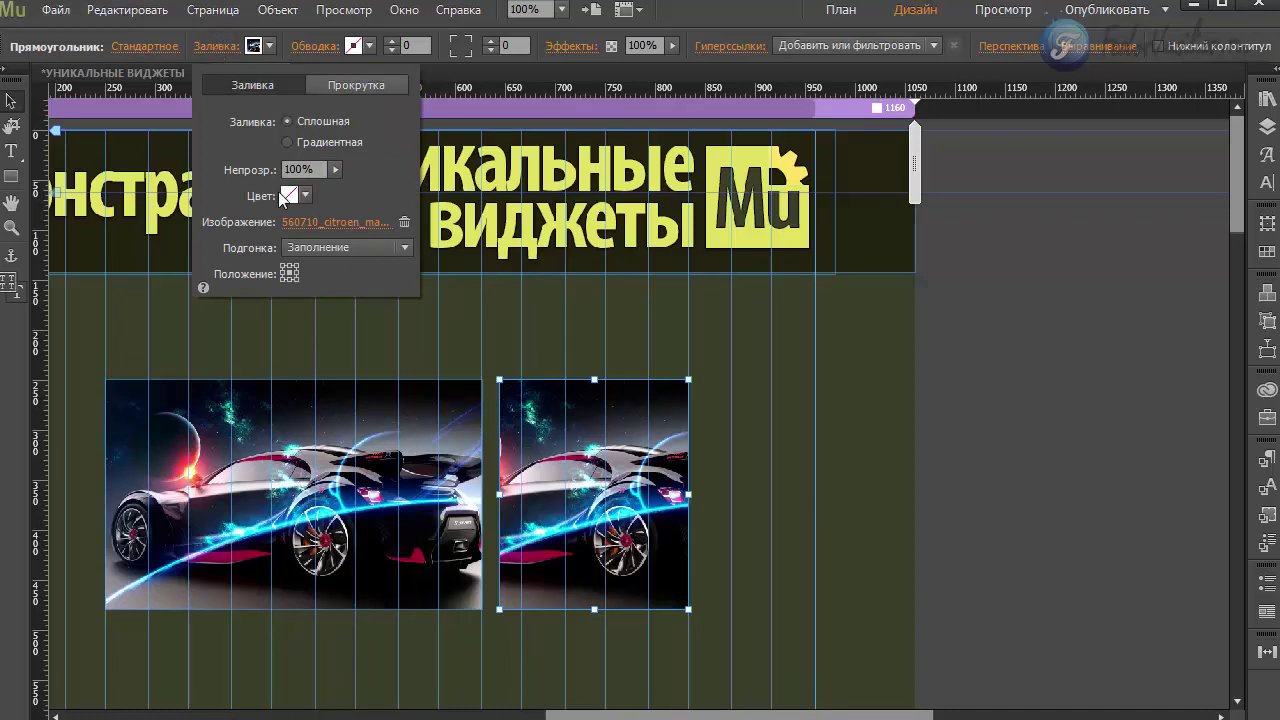
left_click(323, 221)
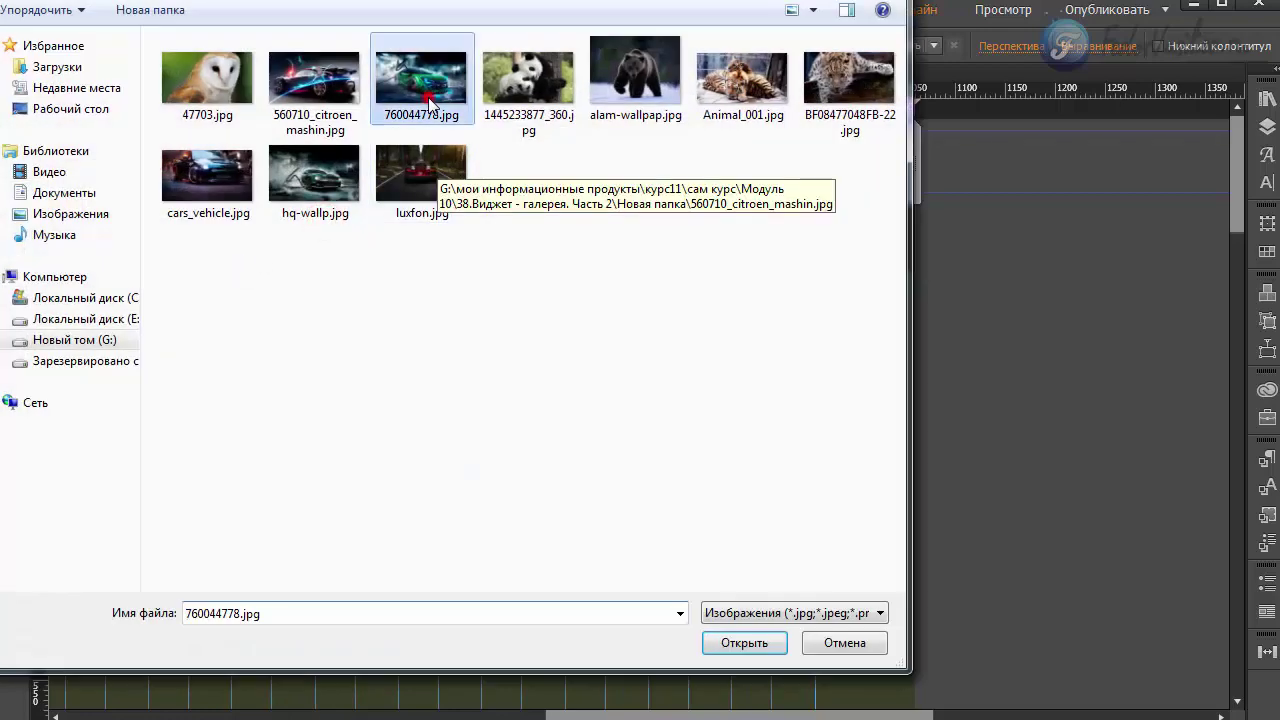
double_click(428, 97)
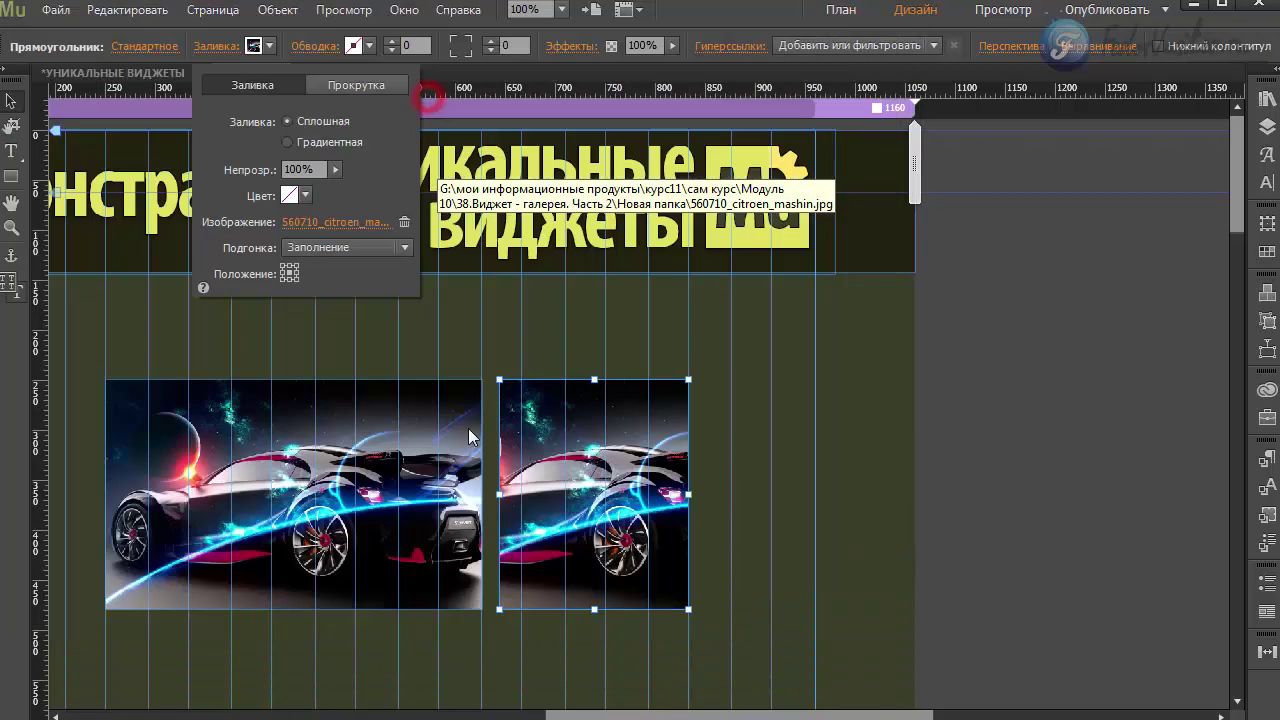
left_click(318, 246)
left_click(326, 296)
left_click(330, 247)
left_click(329, 269)
left_click(697, 503)
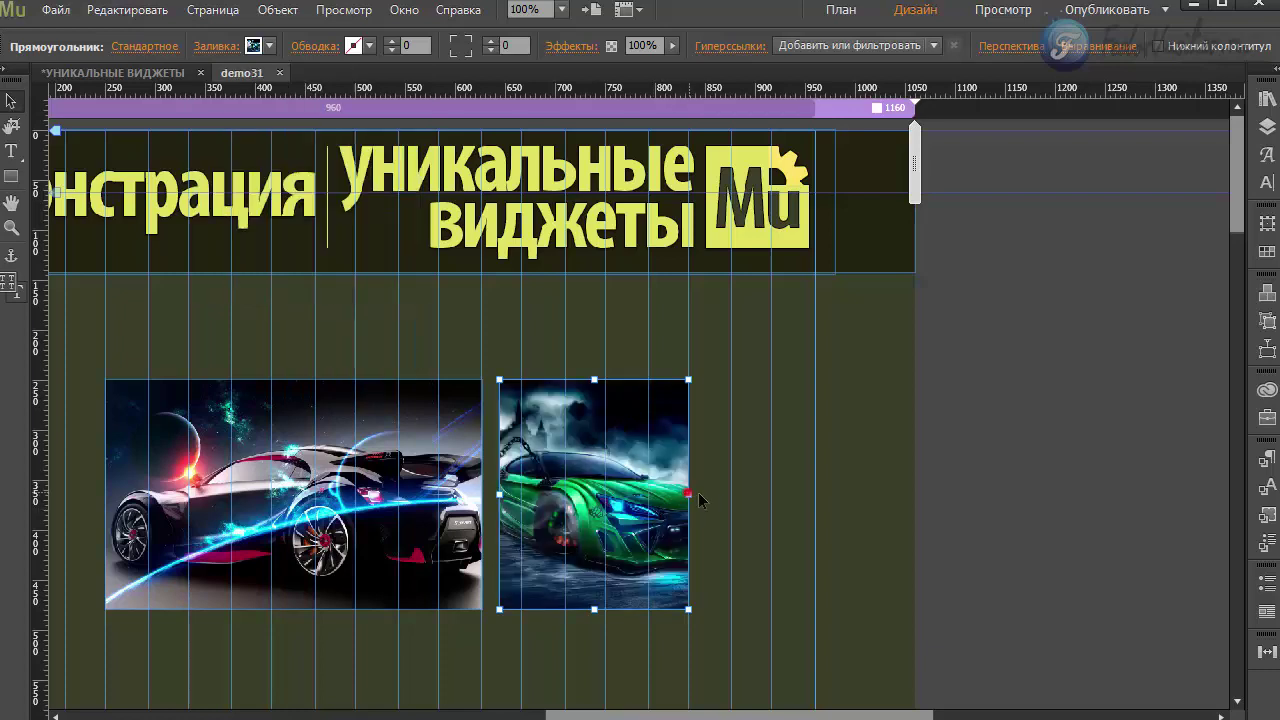
left_click_drag(703, 495, 738, 495)
Duplicate the first wide car rectangle and place the copy to the right of the green car slide, aligned with the row.
left_click(430, 500)
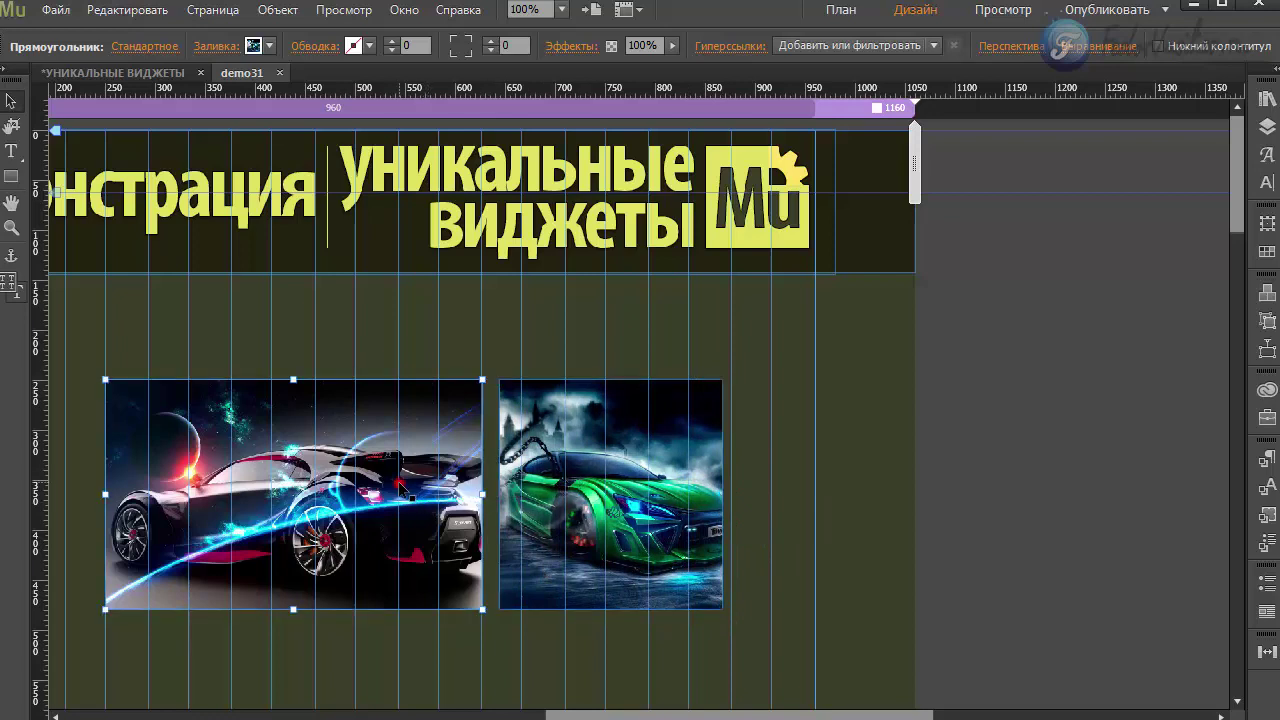
key("ctrl+v")
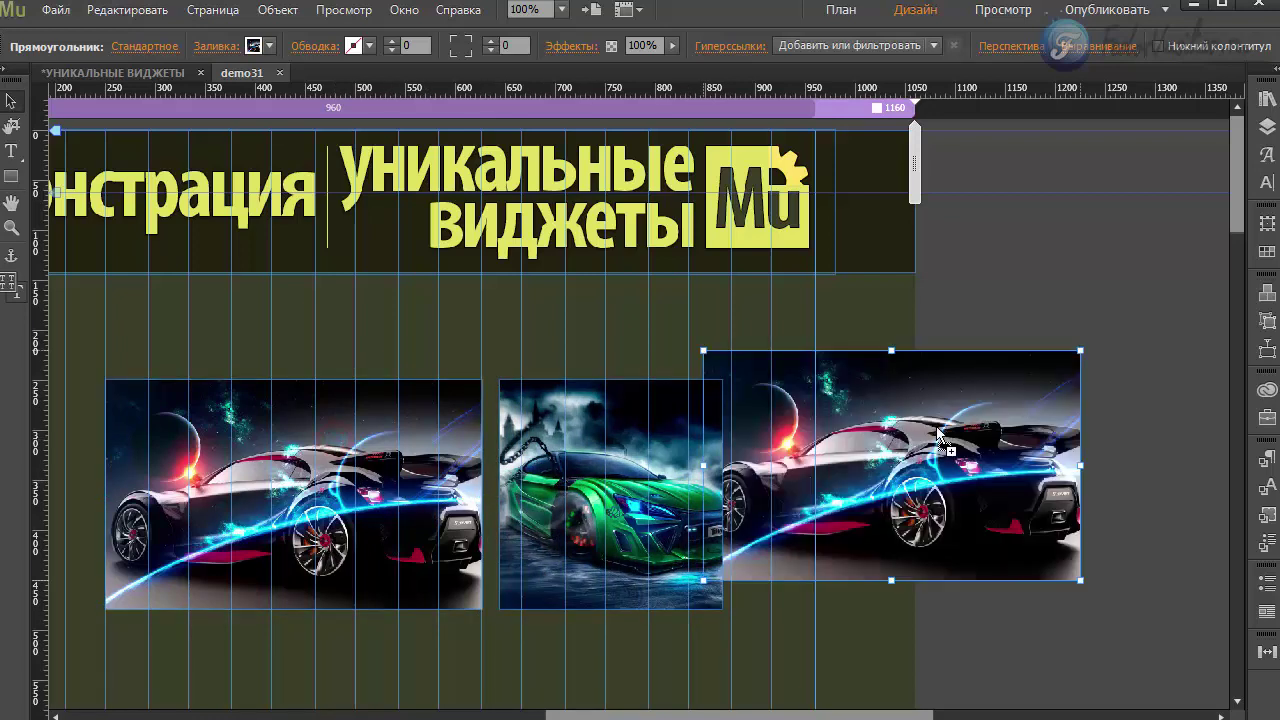
left_click_drag(985, 448, 976, 448)
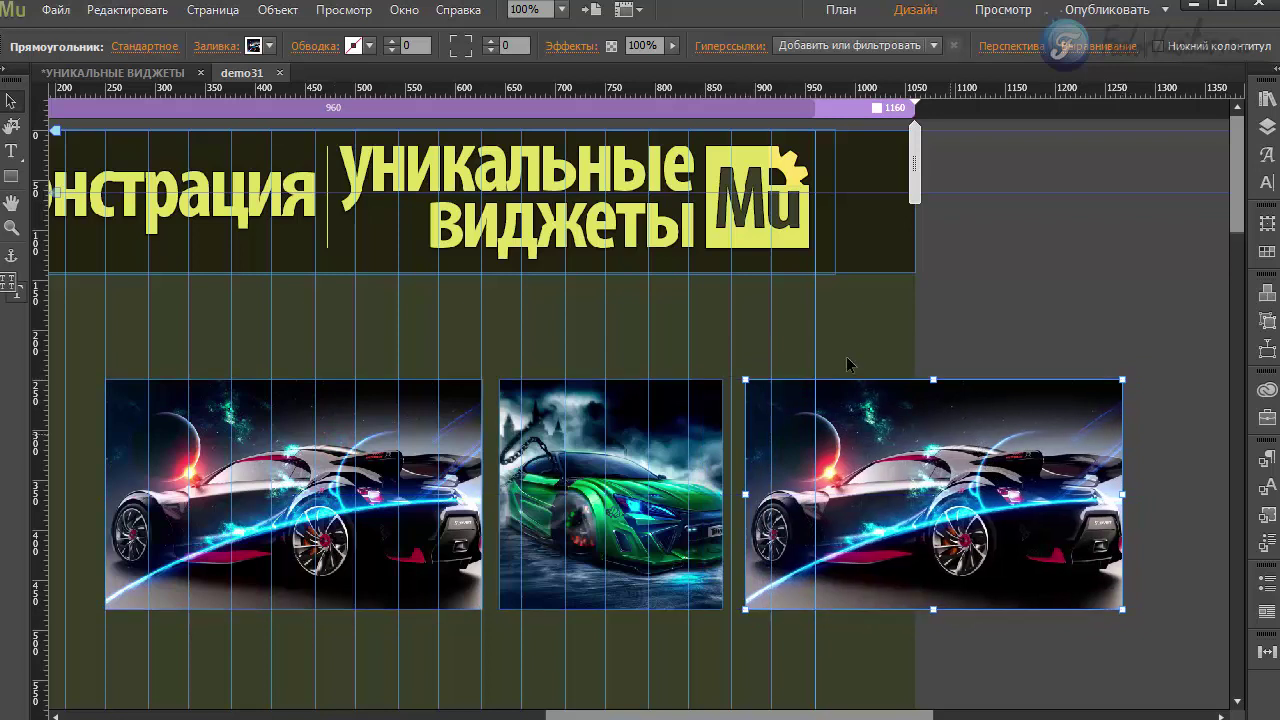
scroll(860, 714, "right", 5)
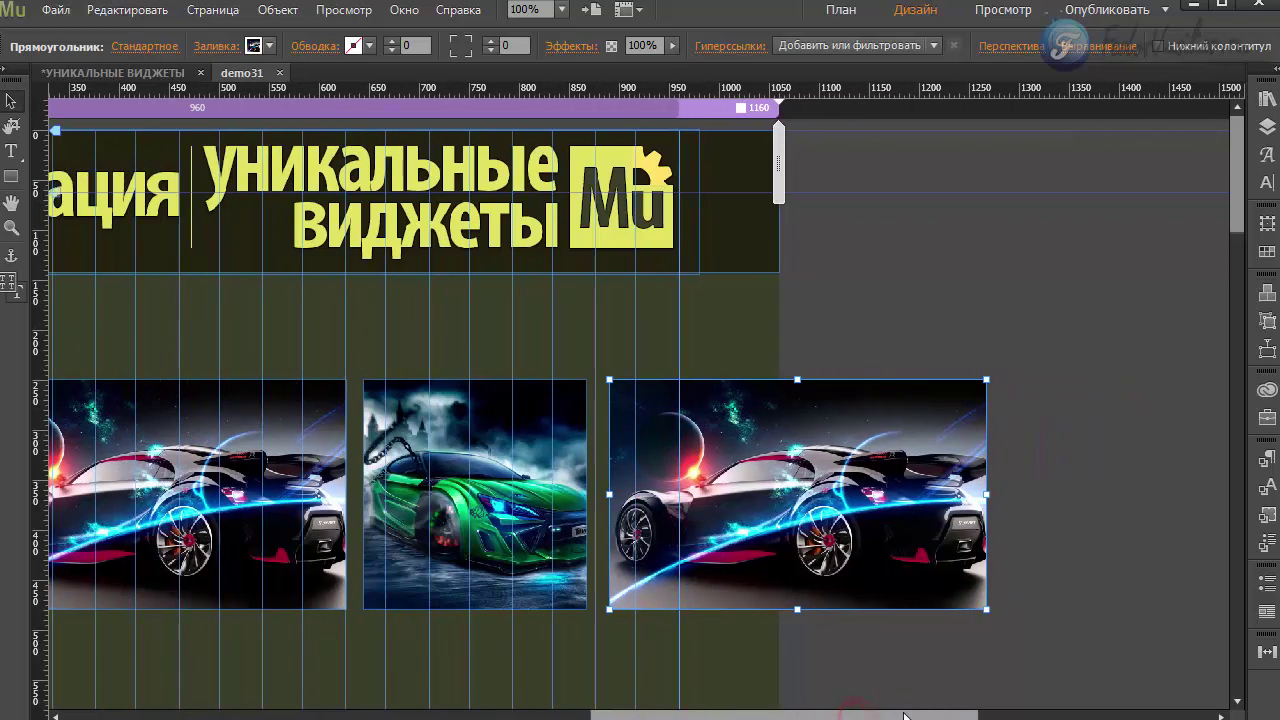
Replace the fill image of the wide rectangle copy right of the green car slide with hq-wallp.jpg.
scroll(648, 713, "right", 1)
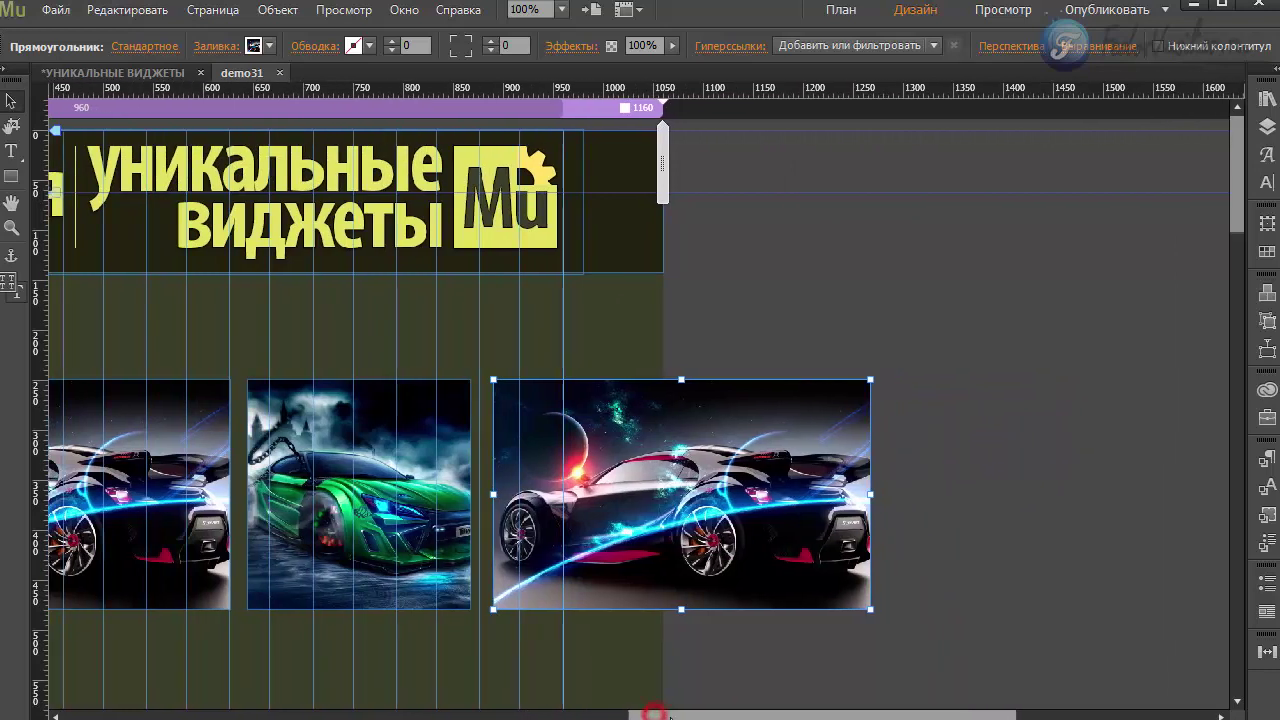
left_click_drag(813, 714, 840, 714)
left_click(211, 50)
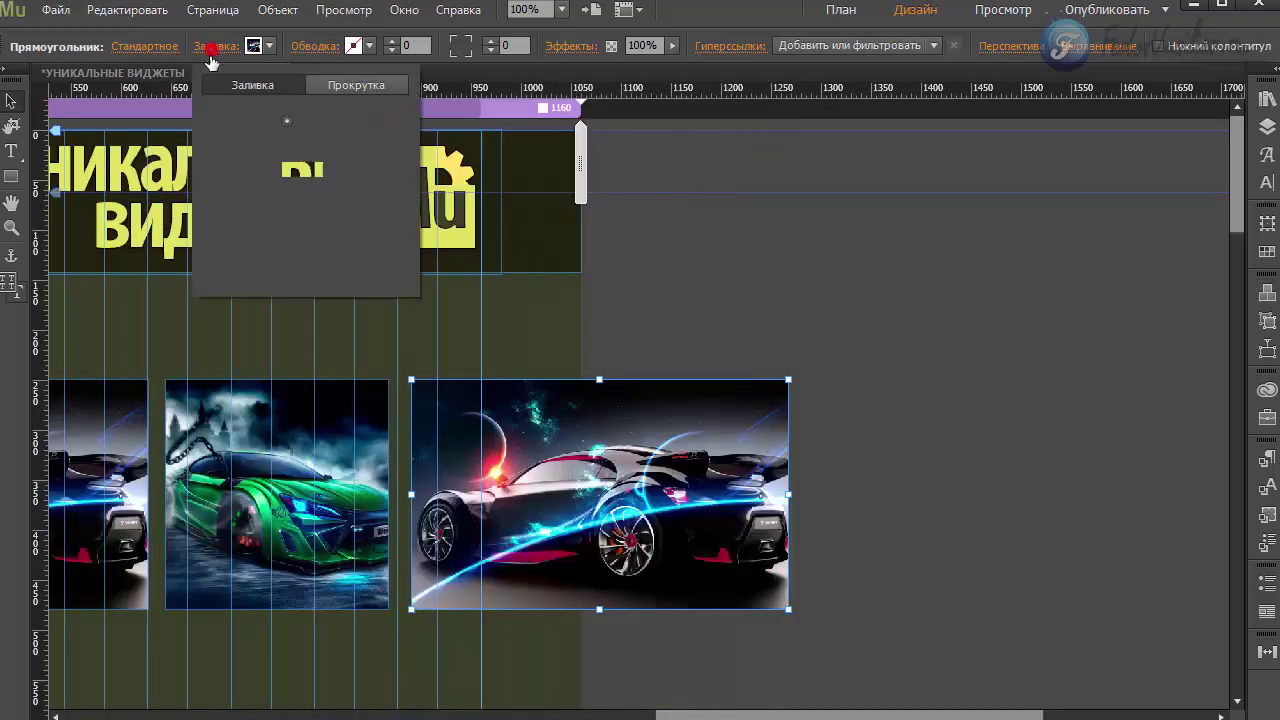
left_click(313, 222)
double_click(324, 200)
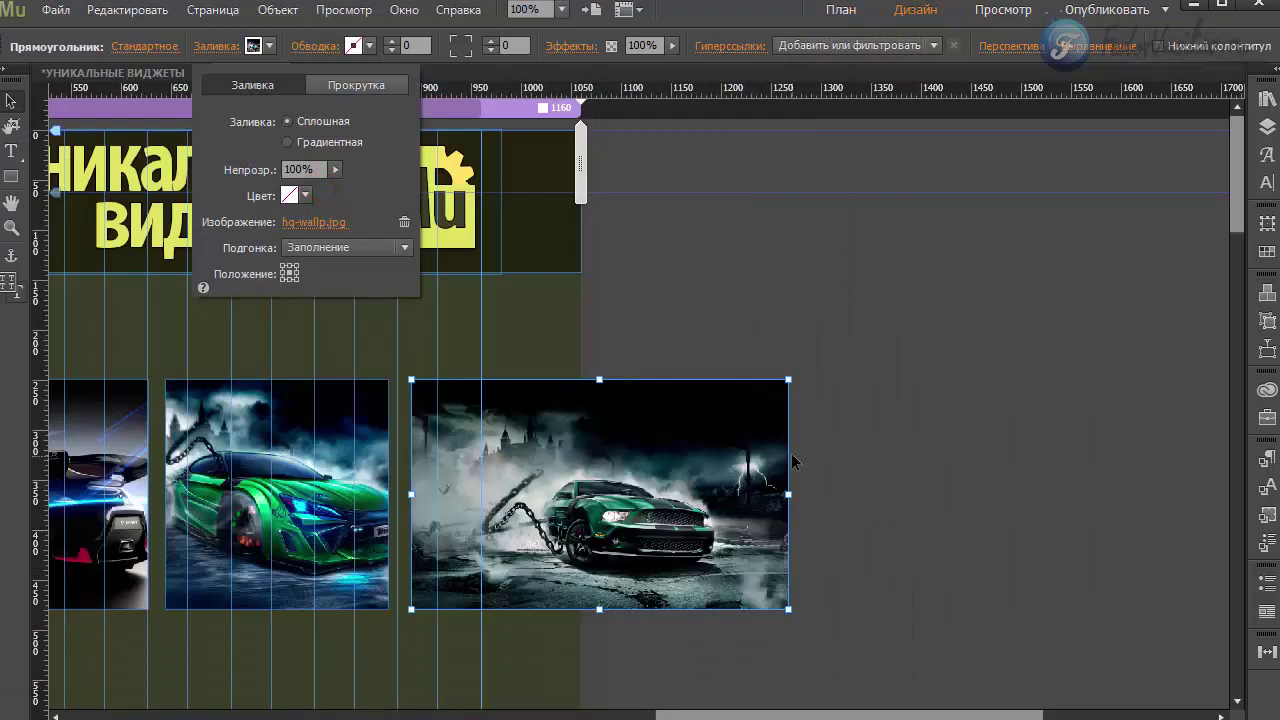
Duplicate the narrow green car rectangle to the far end of the row and replace the copy's fill image with luxfon.jpg.
left_click(270, 487)
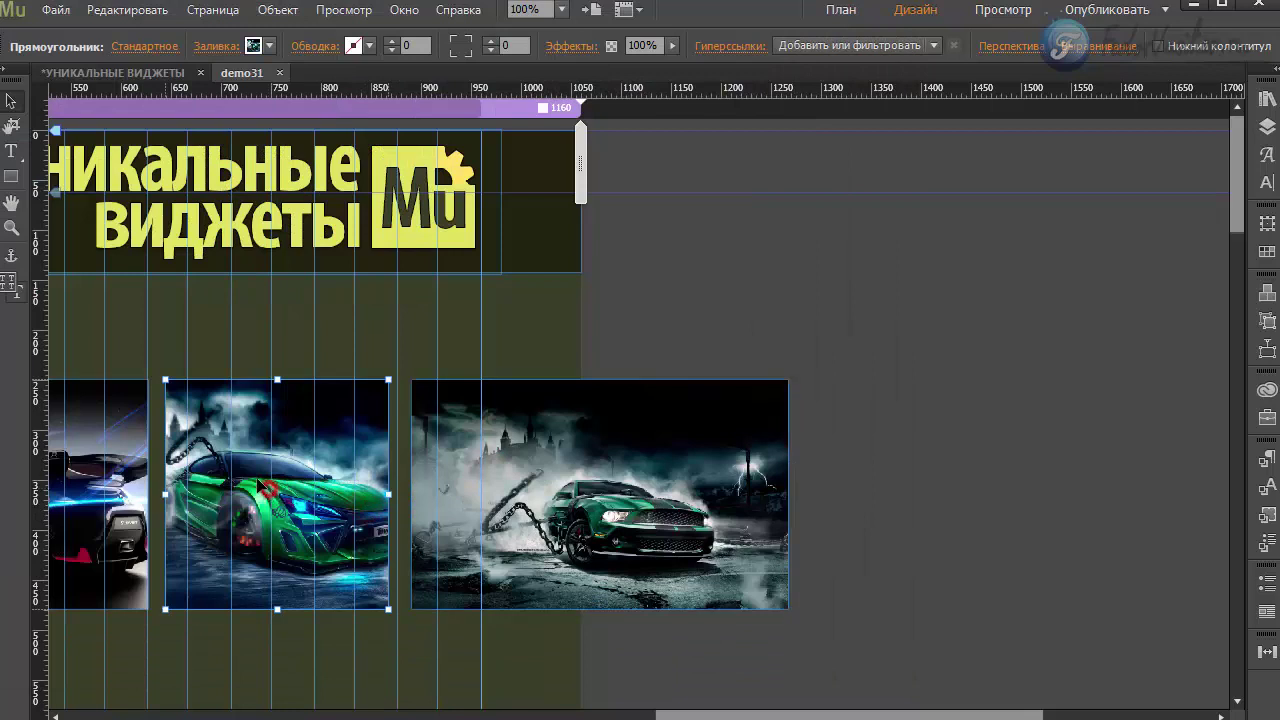
left_click_drag(262, 476, 887, 461)
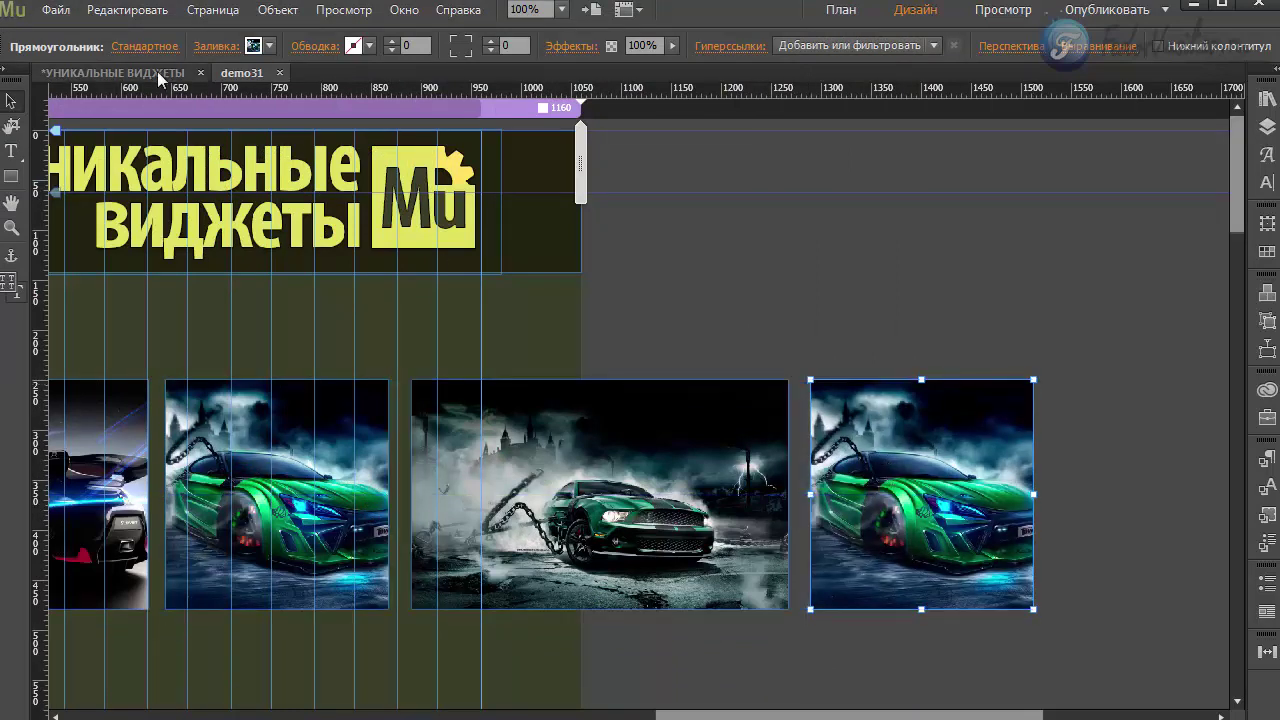
left_click(213, 50)
left_click(314, 223)
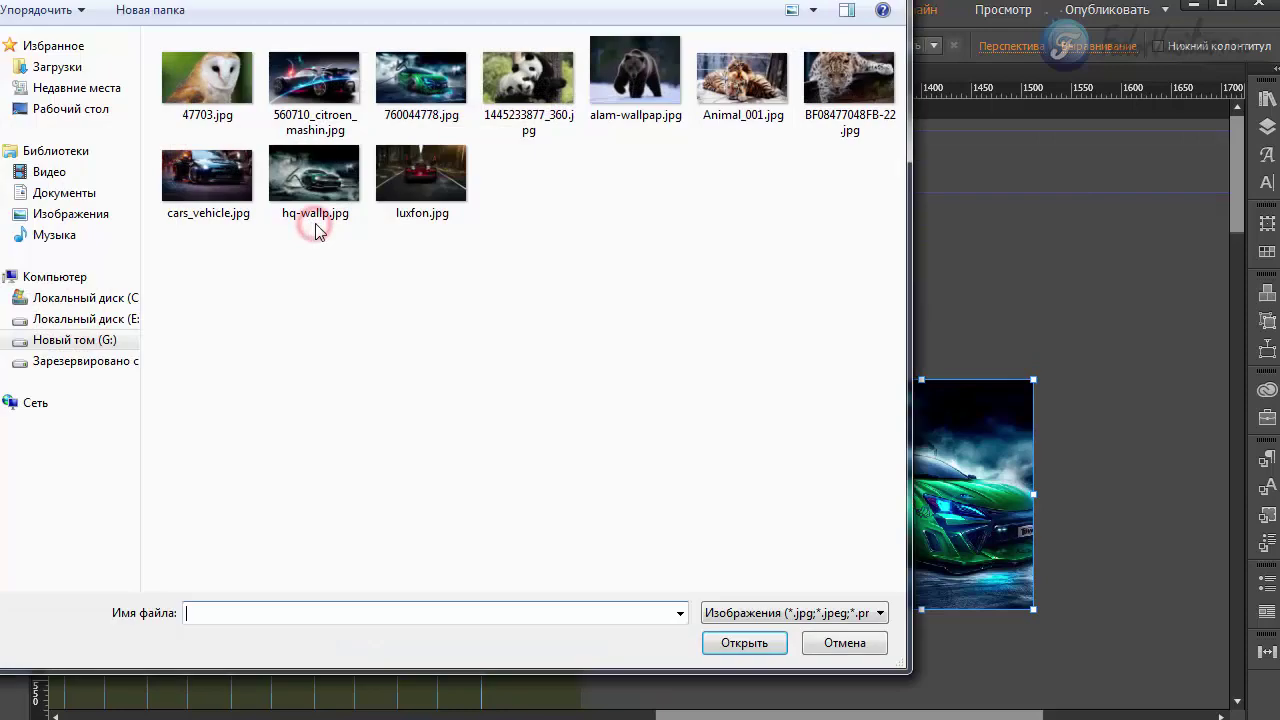
double_click(413, 184)
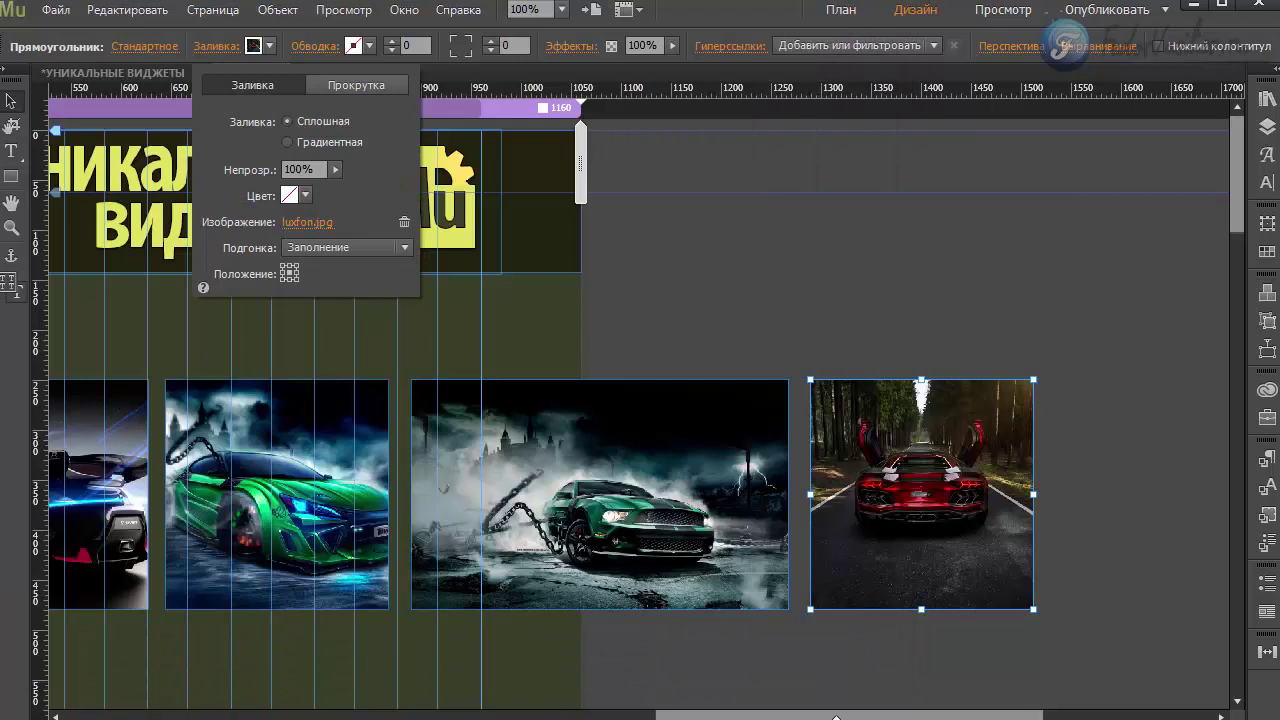
Draw a rectangle over the whole row, starting at the first slide's upper-left corner and extending past the red car slide.
left_click(838, 714)
left_click_drag(709, 716, 565, 716)
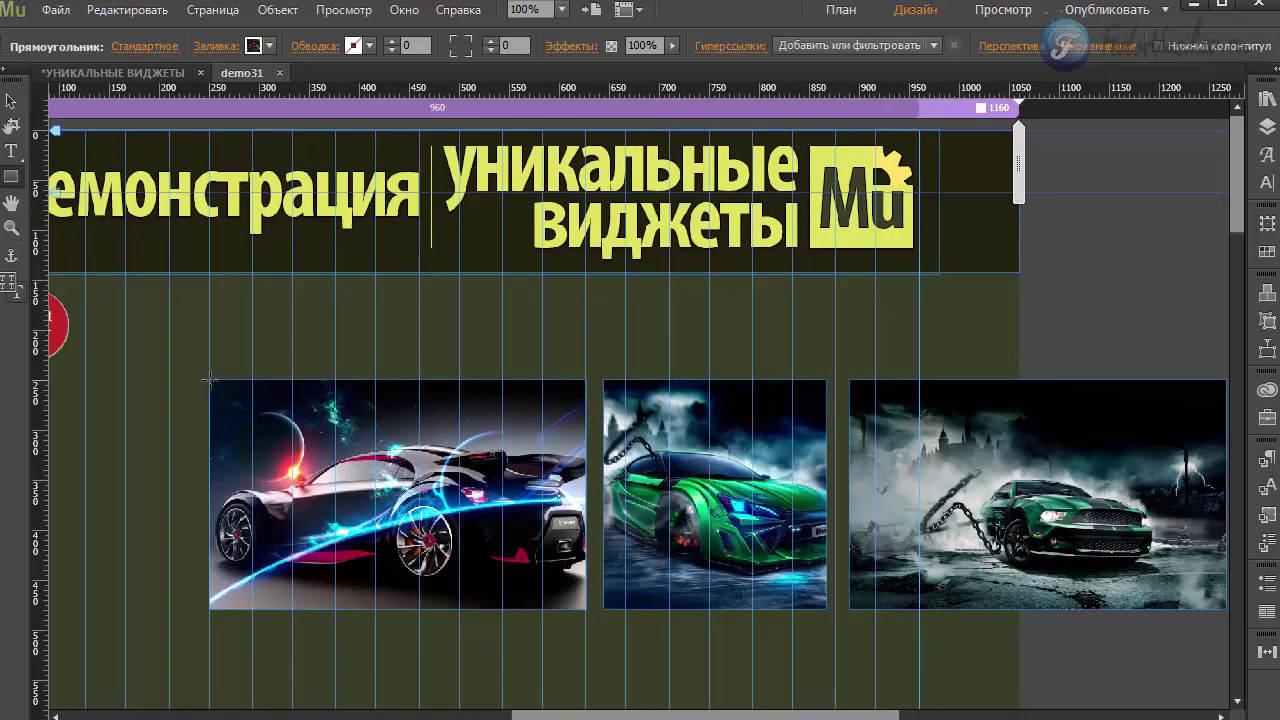
mouse_move(209, 379)
left_mouse_down()
mouse_move(271, 408)
mouse_move(302, 520)
mouse_move(388, 609)
mouse_move(750, 598)
mouse_move(854, 622)
mouse_move(1081, 598)
mouse_move(1225, 602)
left_mouse_up()
left_click_drag(1132, 608, 1169, 608)
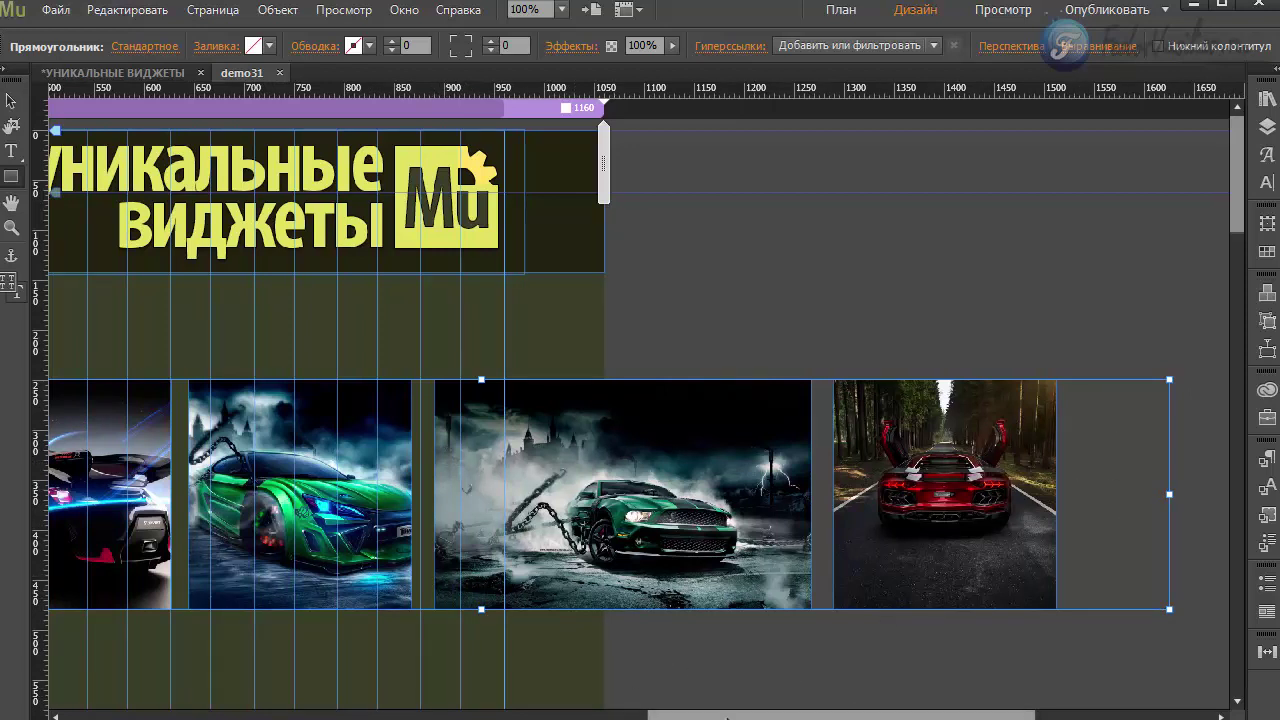
scroll(333, 371, "left", 7)
left_click(11, 100)
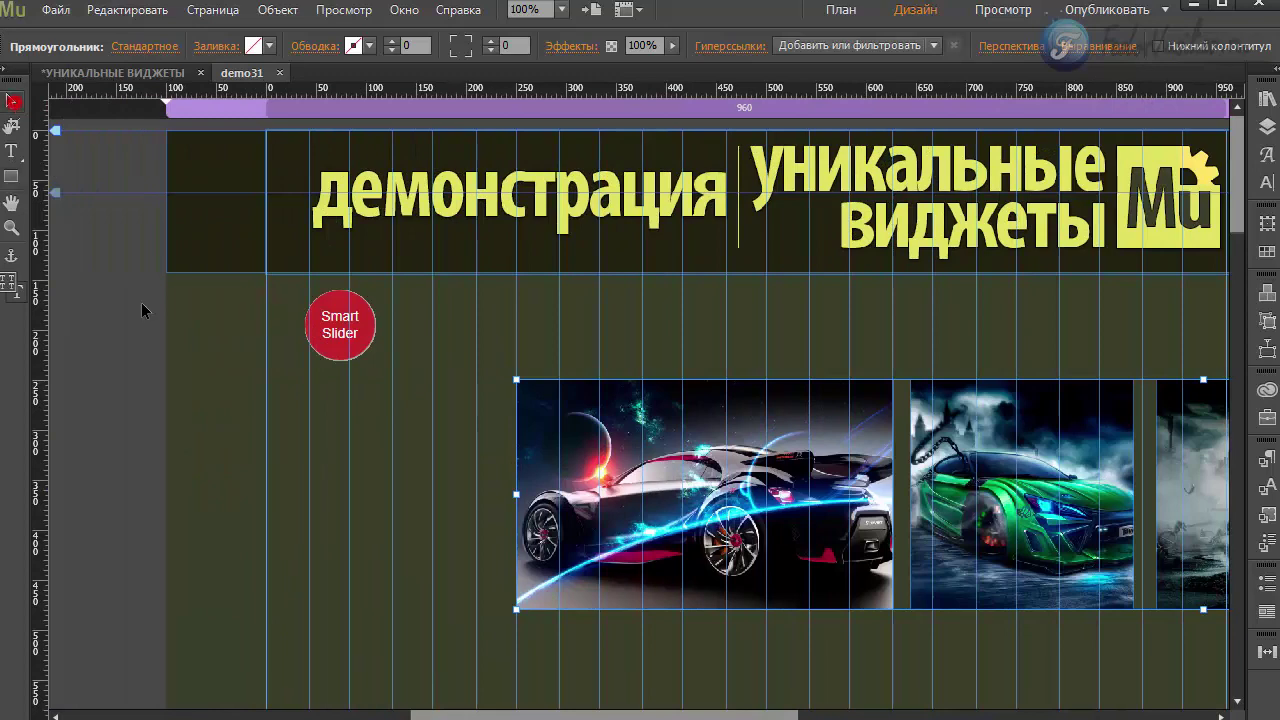
Copy the Slider # value "smart" from the Smart Slider widget's settings.
left_click(334, 350)
left_click(400, 284)
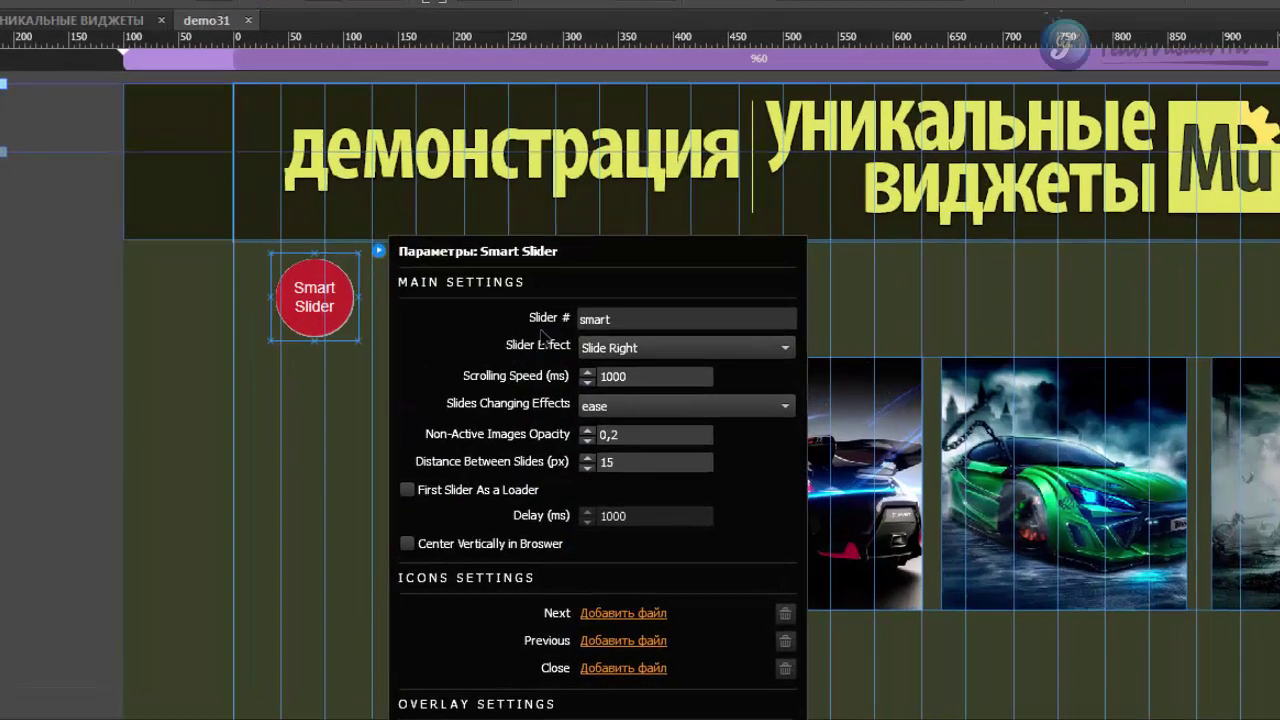
left_click(633, 344)
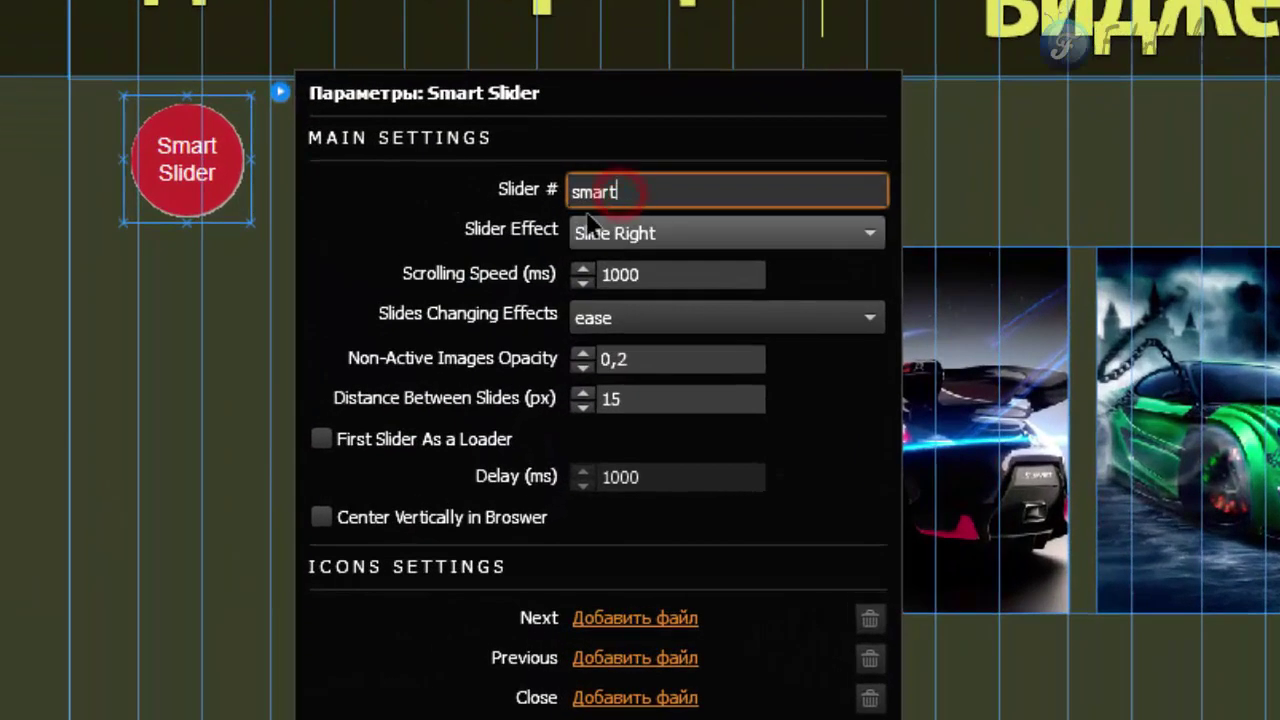
double_click(654, 190)
right_click(588, 189)
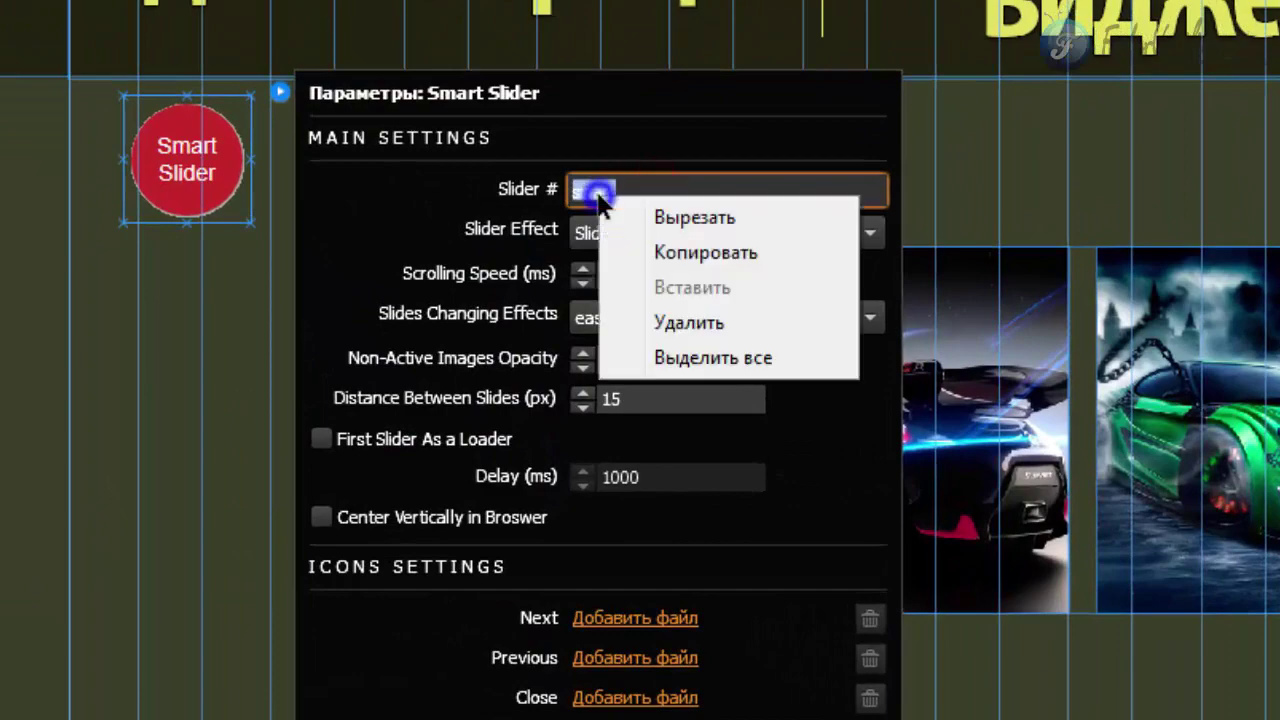
left_click(664, 252)
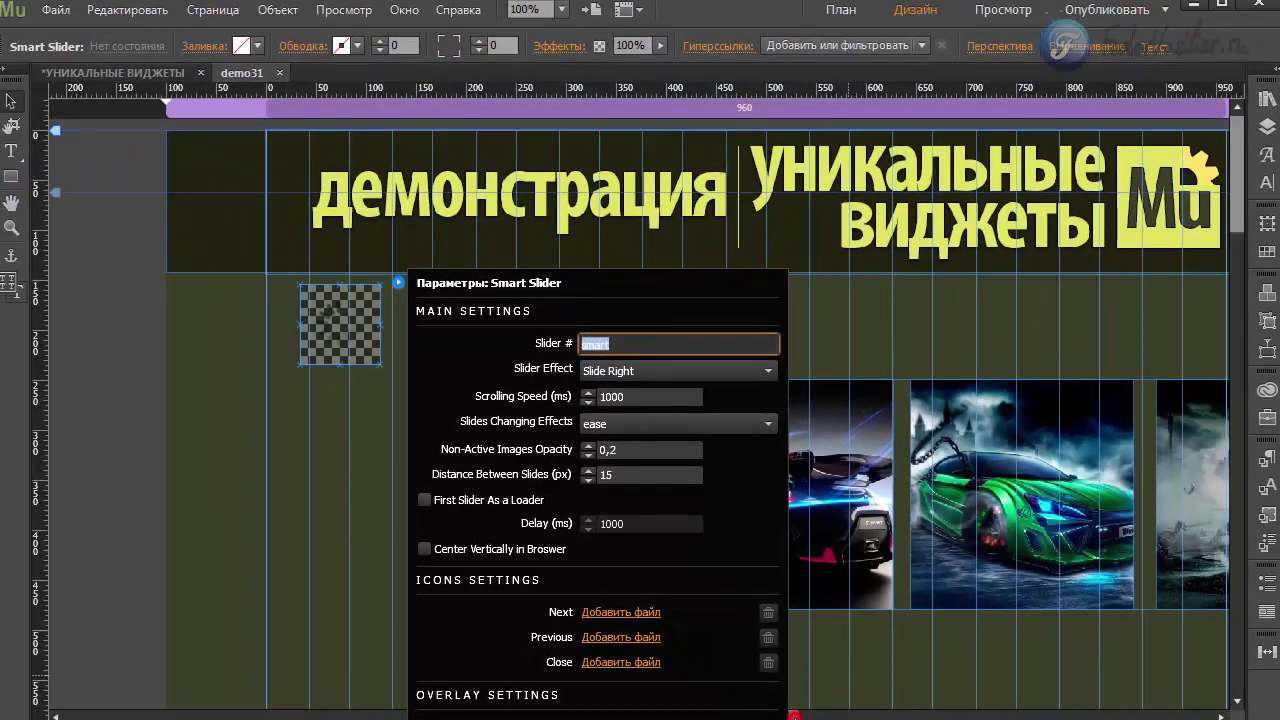
Create a new graphic style from the large rectangle that encloses the slides.
left_click(790, 715)
scroll(974, 706, "right", 5)
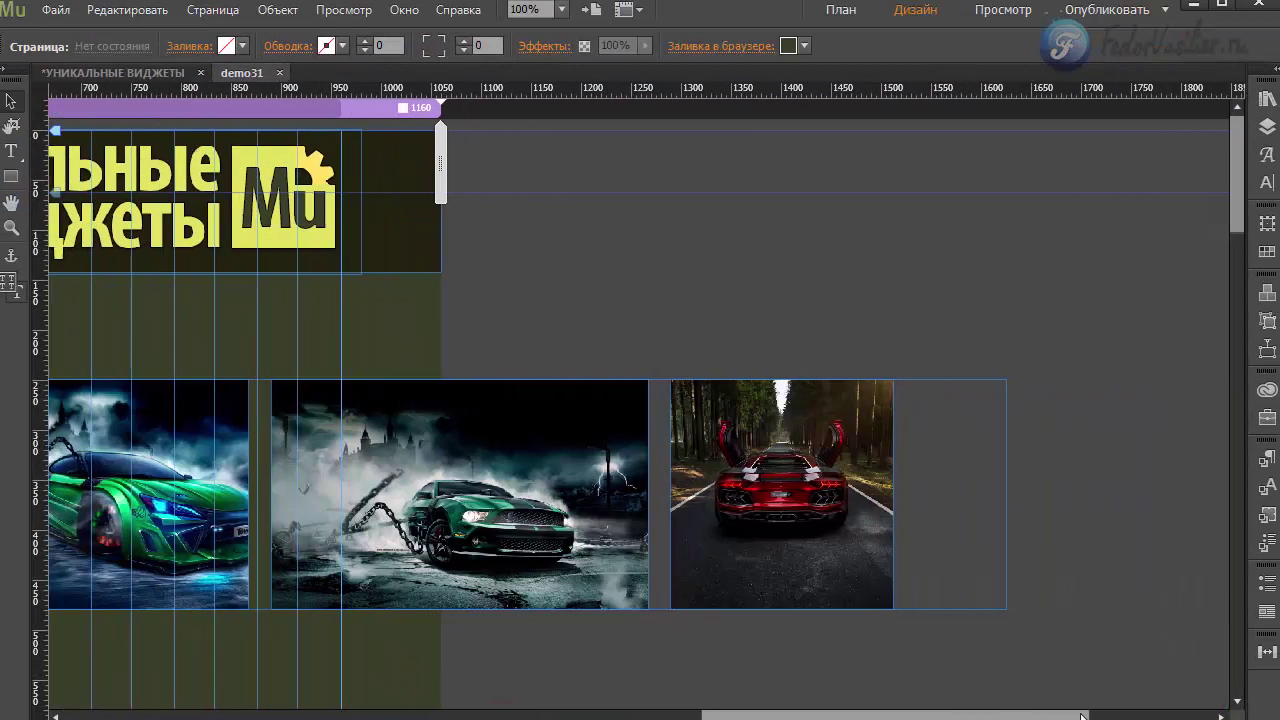
left_click(977, 468)
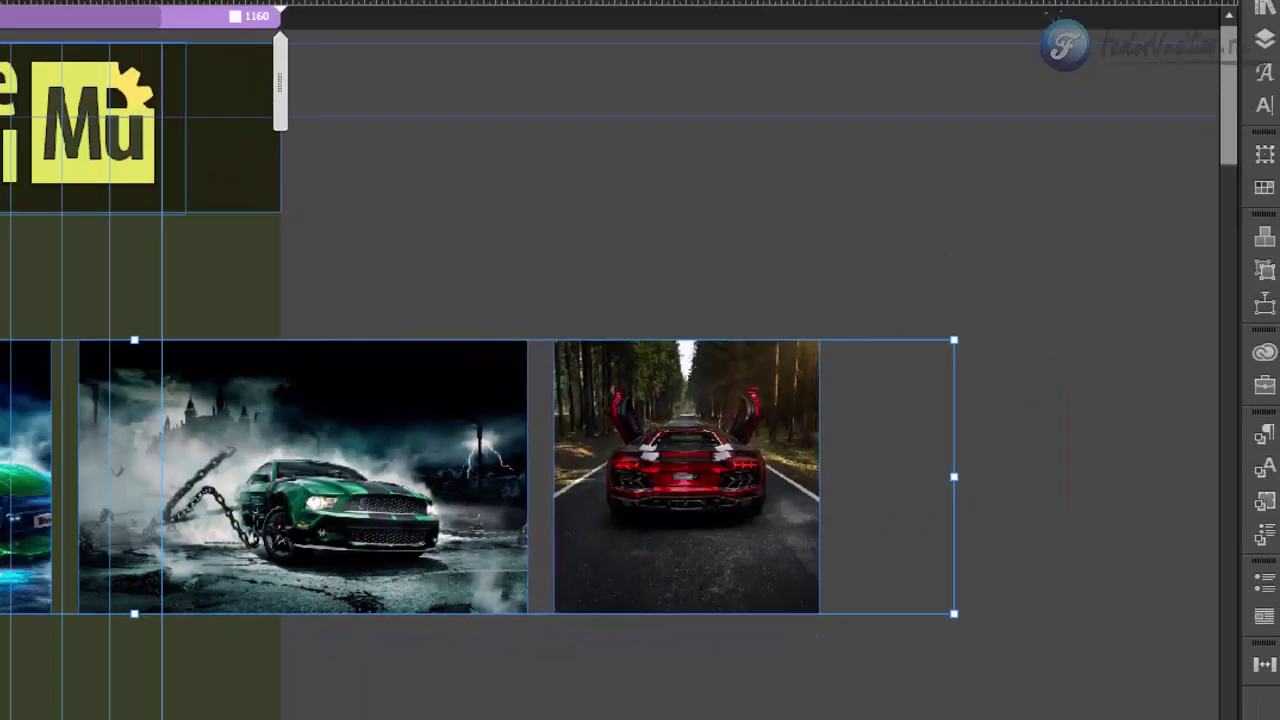
left_click(405, 10)
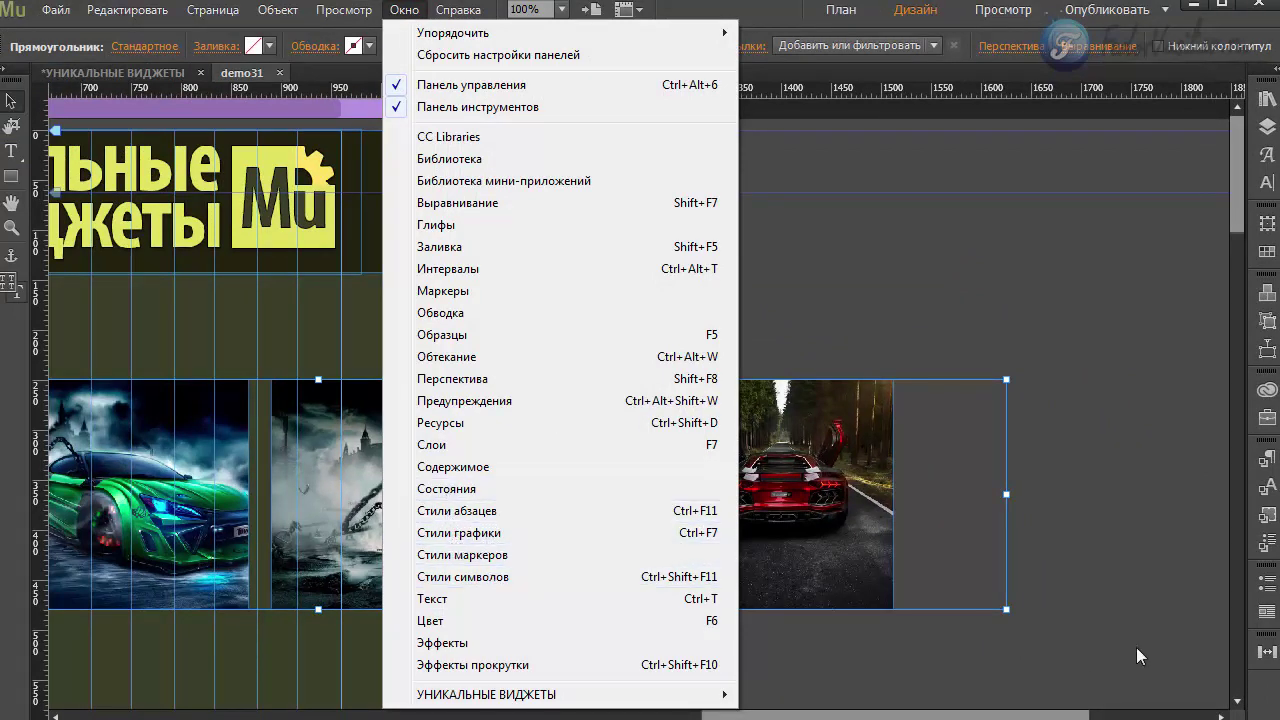
left_click(1230, 532)
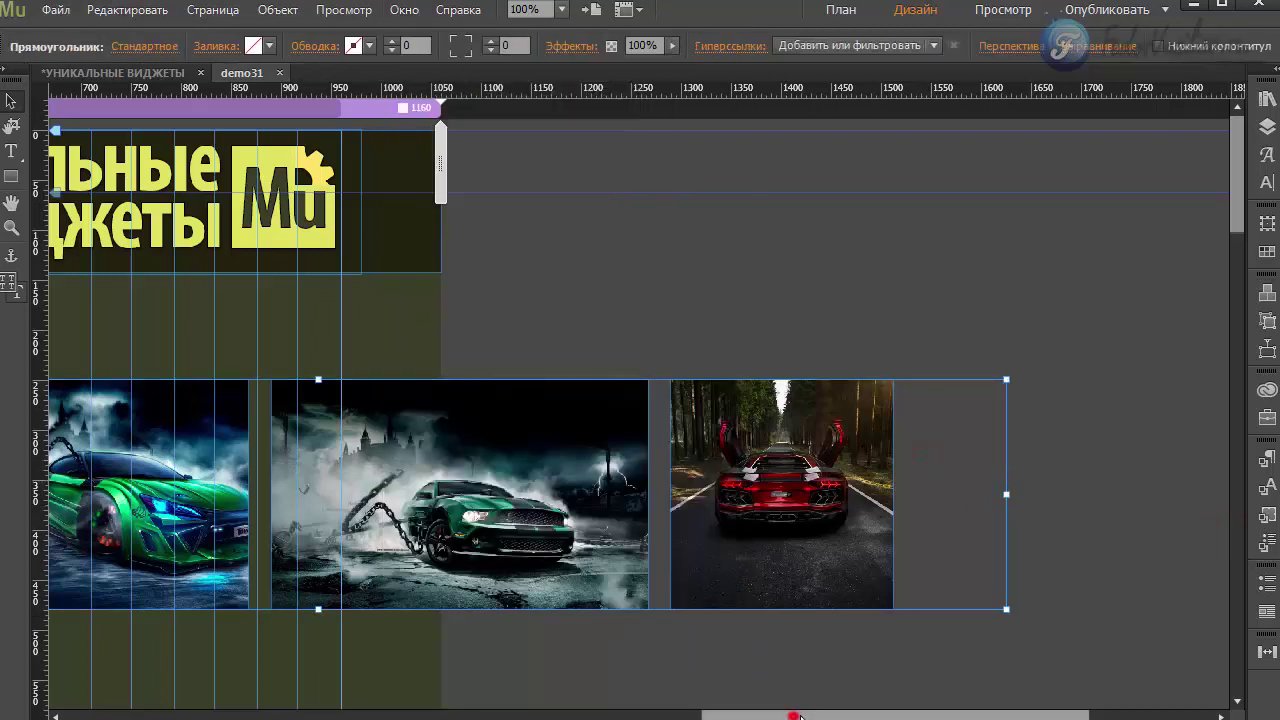
scroll(786, 706, "right", 3)
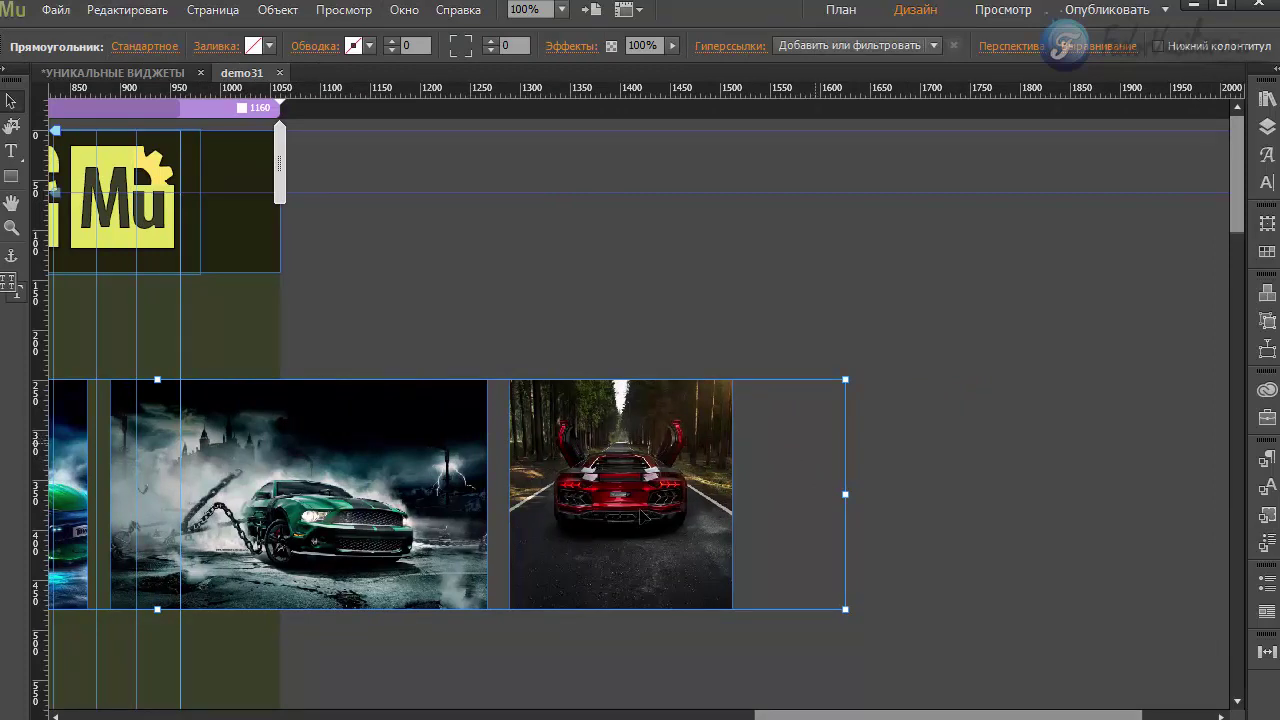
left_click(1265, 516)
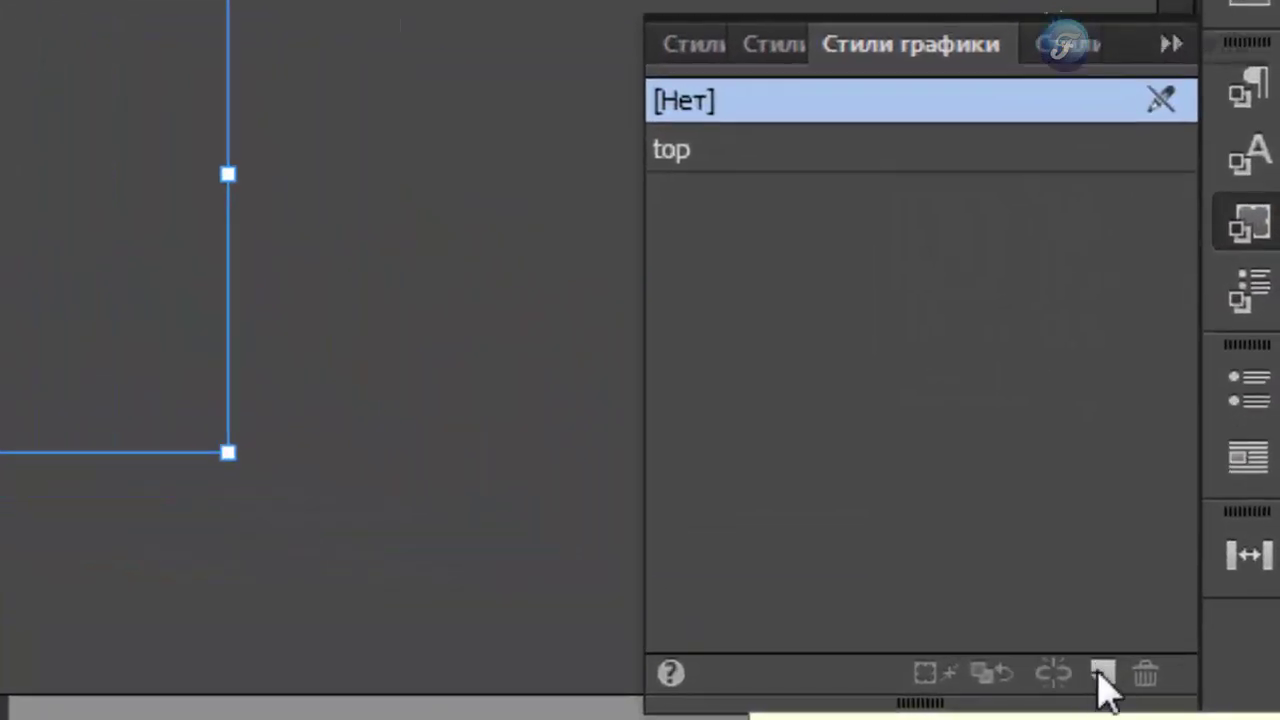
left_click(1101, 673)
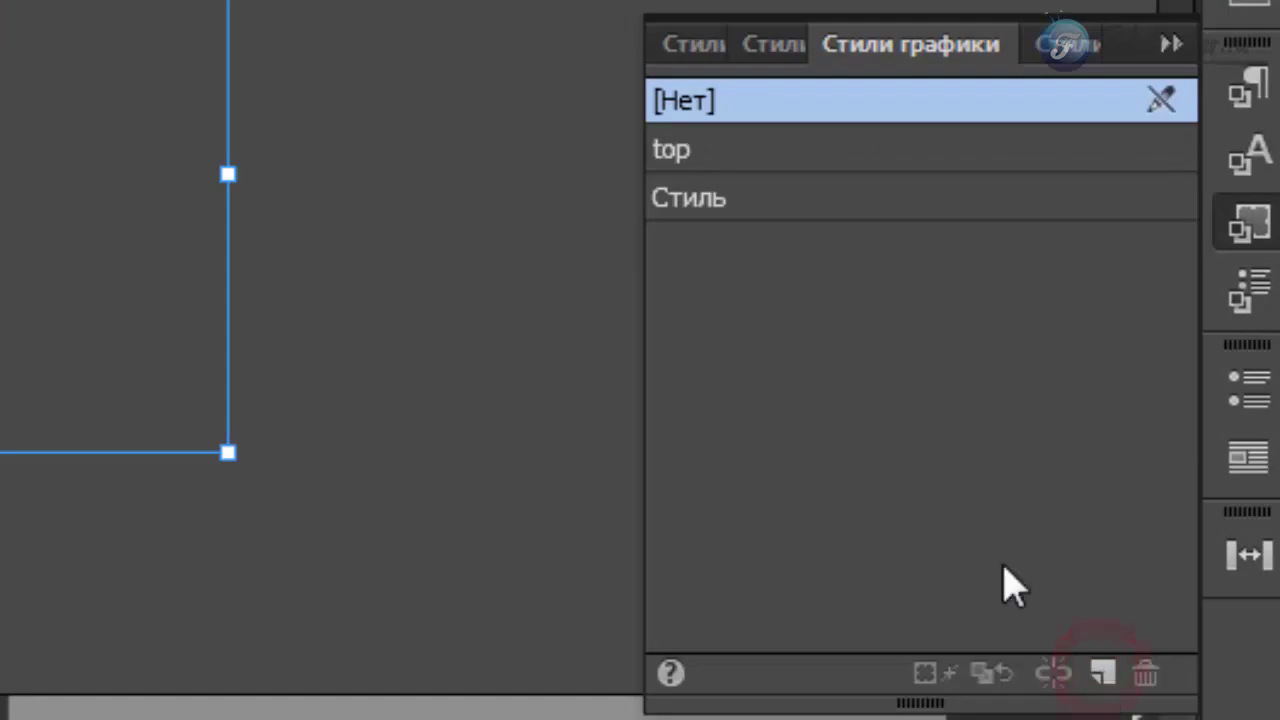
Apply the new graphic style to the enclosing rectangle and rename the style smart using the copied value.
left_click(672, 197)
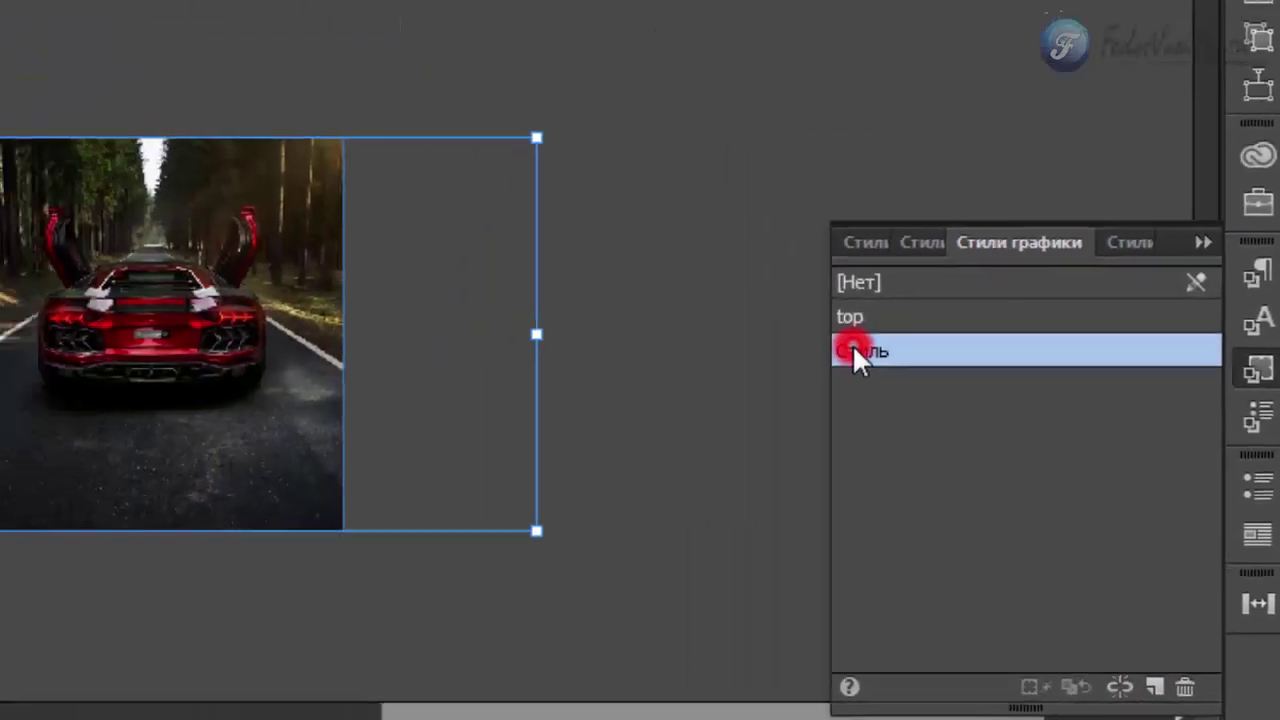
double_click(852, 350)
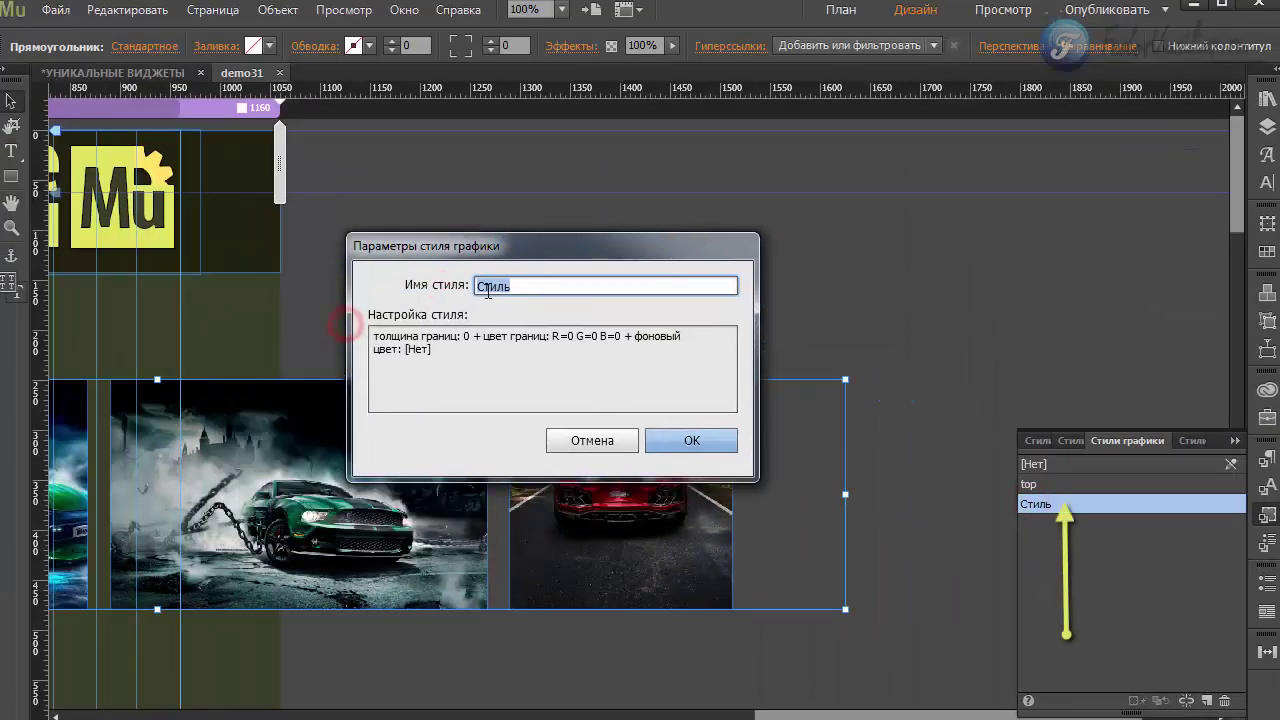
right_click(488, 291)
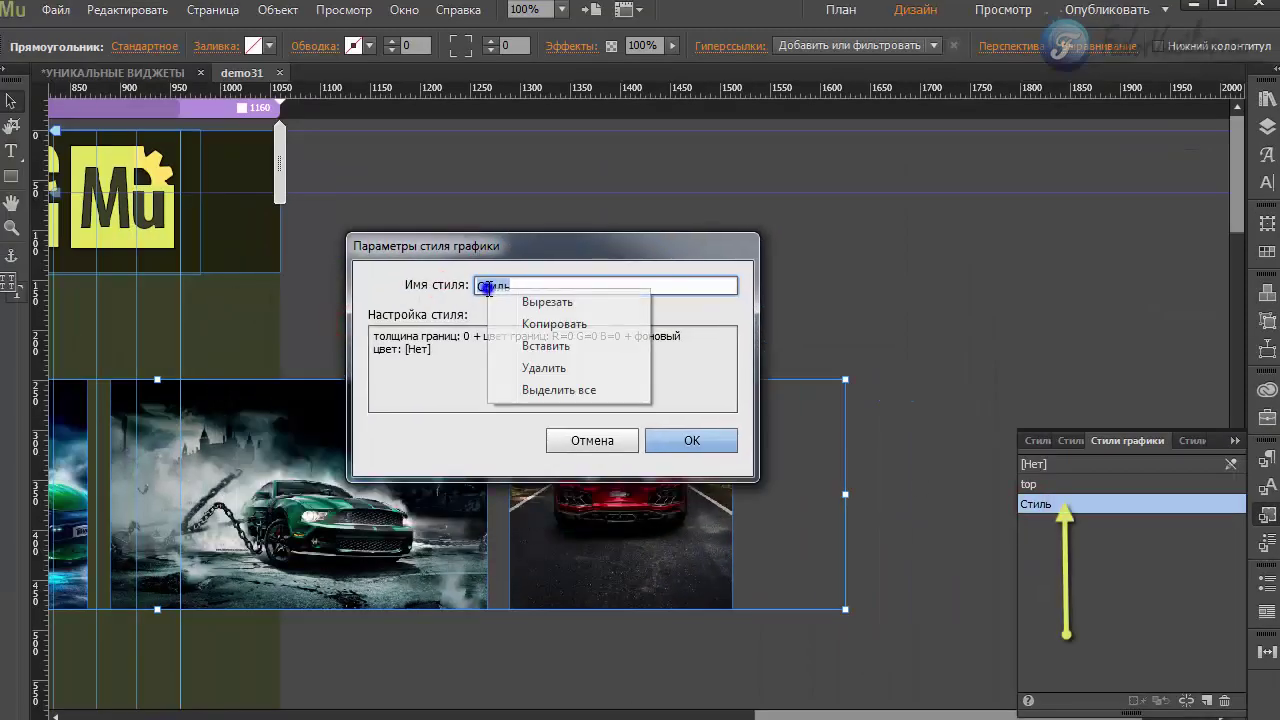
left_click(540, 365)
right_click(492, 286)
left_click(540, 345)
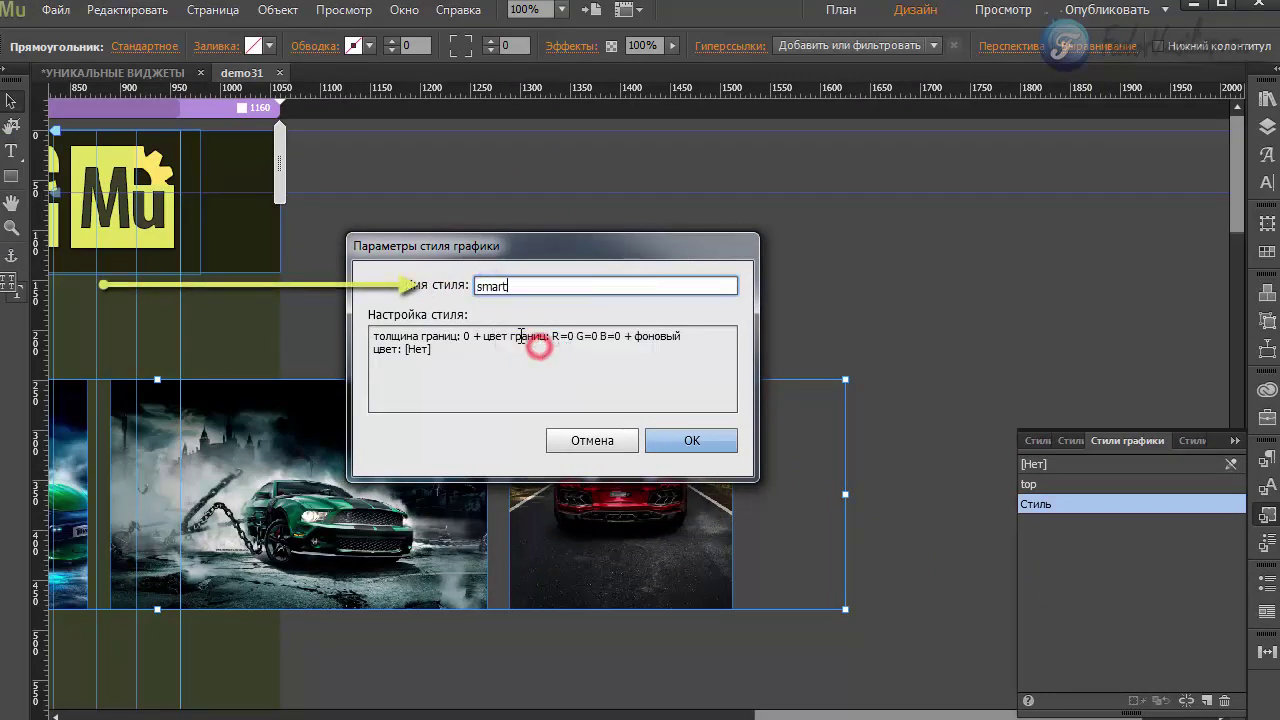
left_click(674, 440)
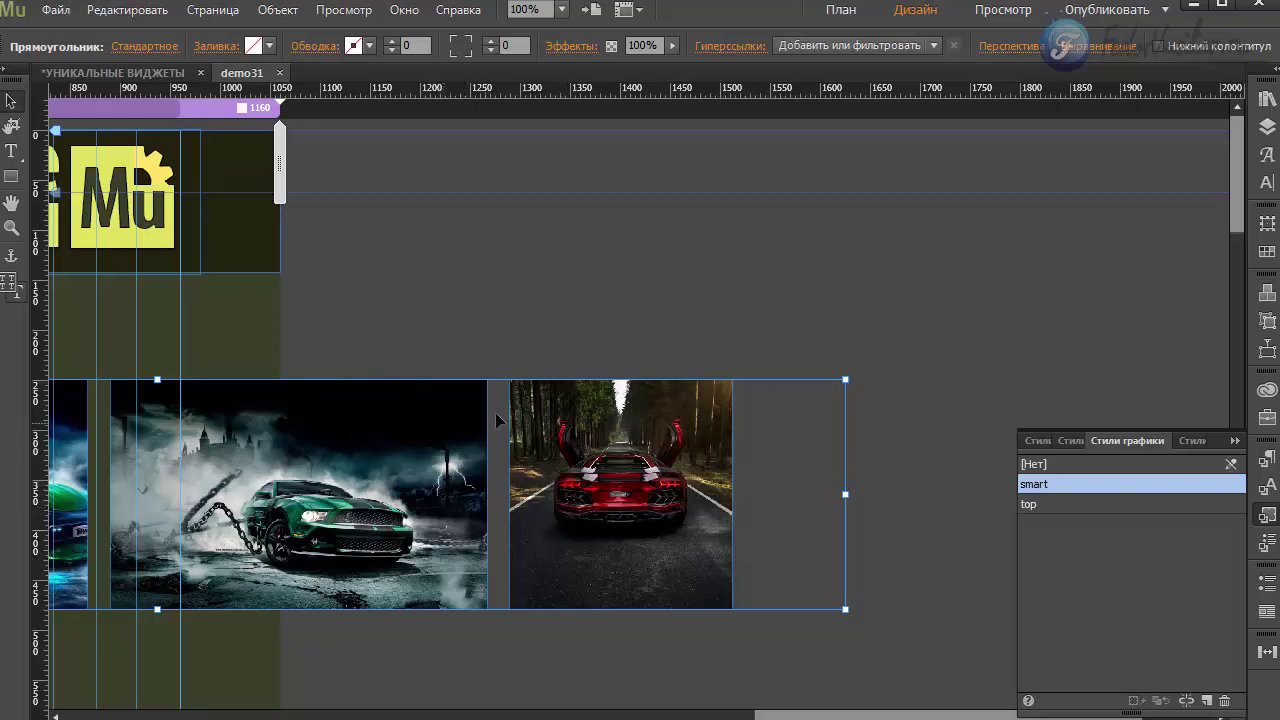
left_click(1235, 440)
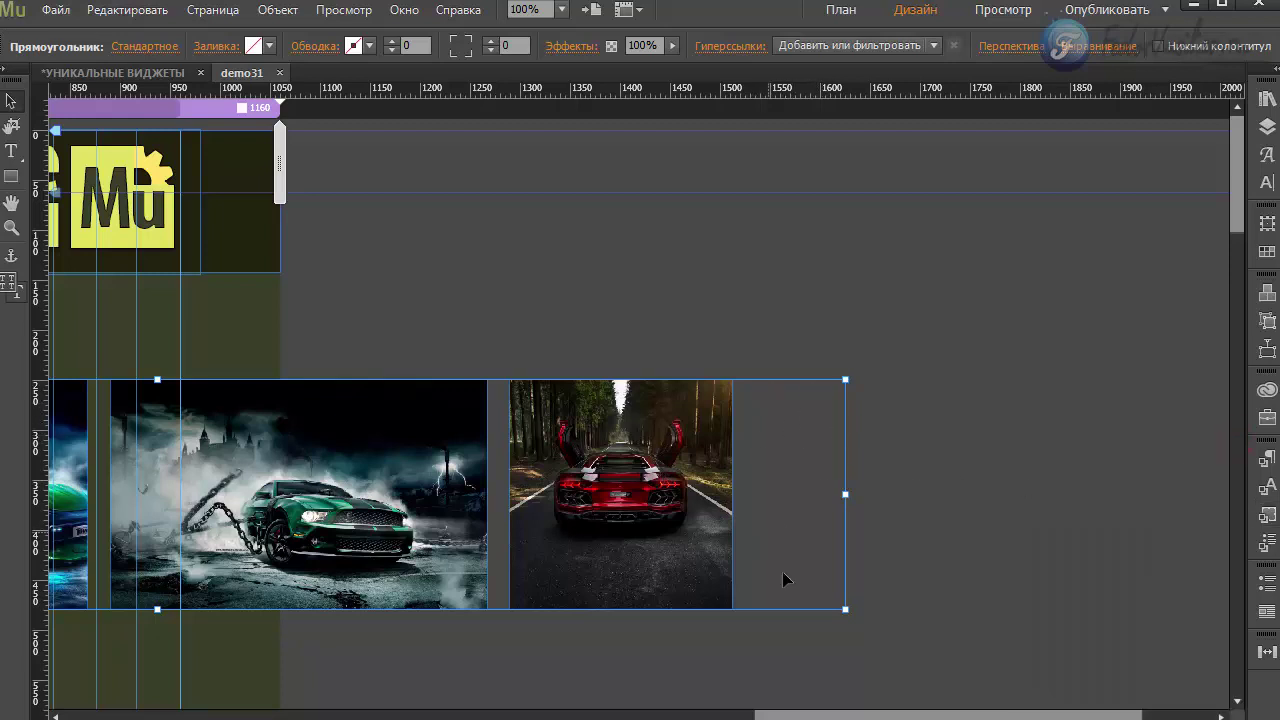
Send the enclosing rectangle to the back, behind the four car slides.
right_click(776, 424)
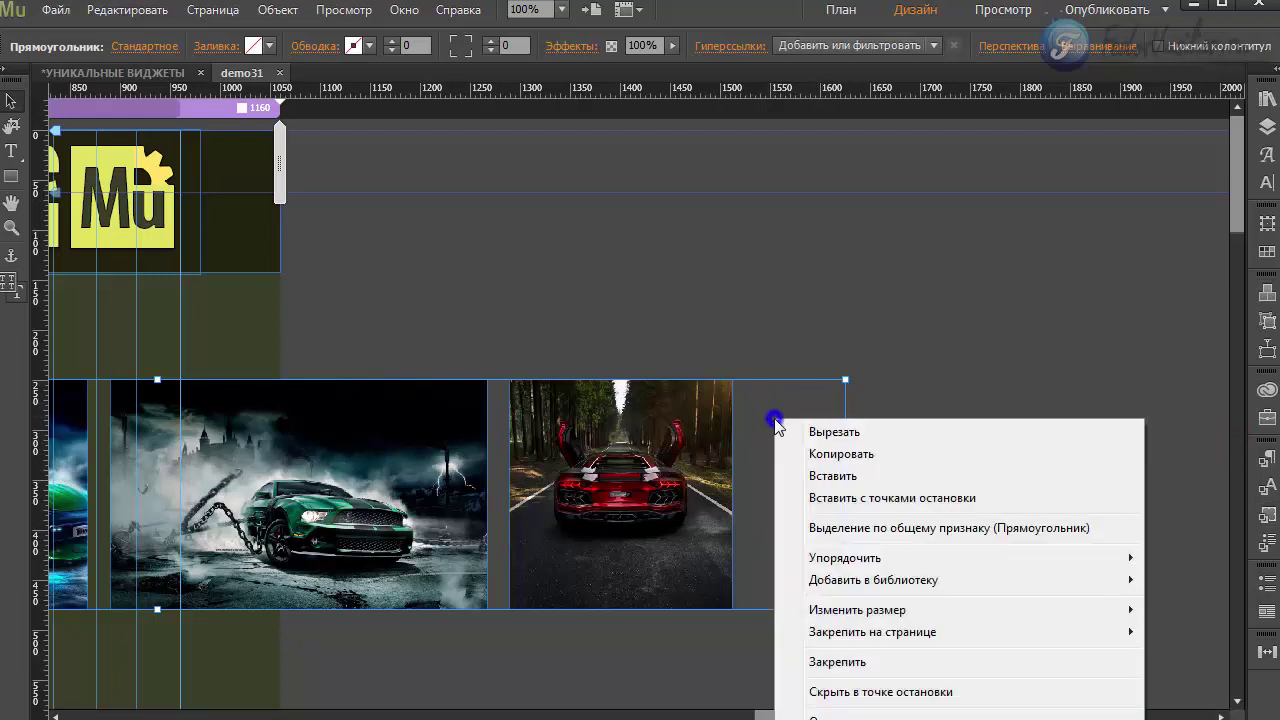
mouse_move(846, 562)
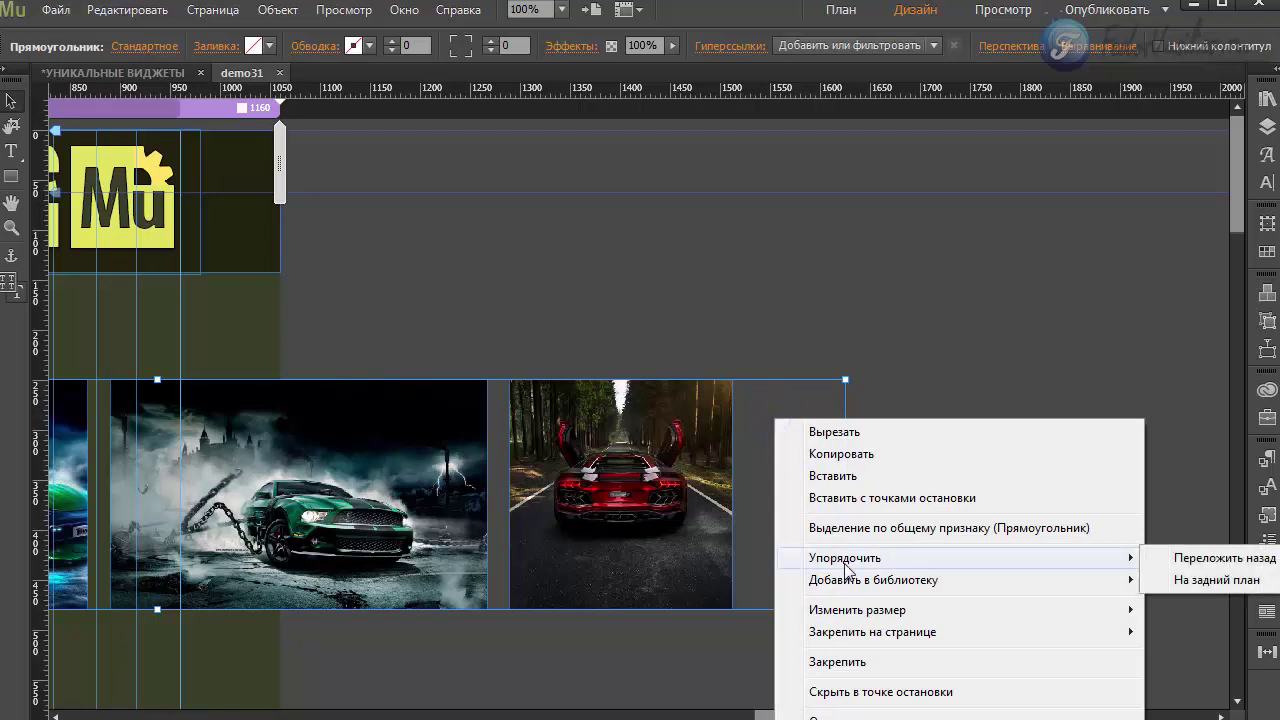
left_click(1191, 590)
Preview the demo31 page in the browser.
left_click_drag(1040, 716, 753, 716)
left_click(56, 10)
left_click(158, 354)
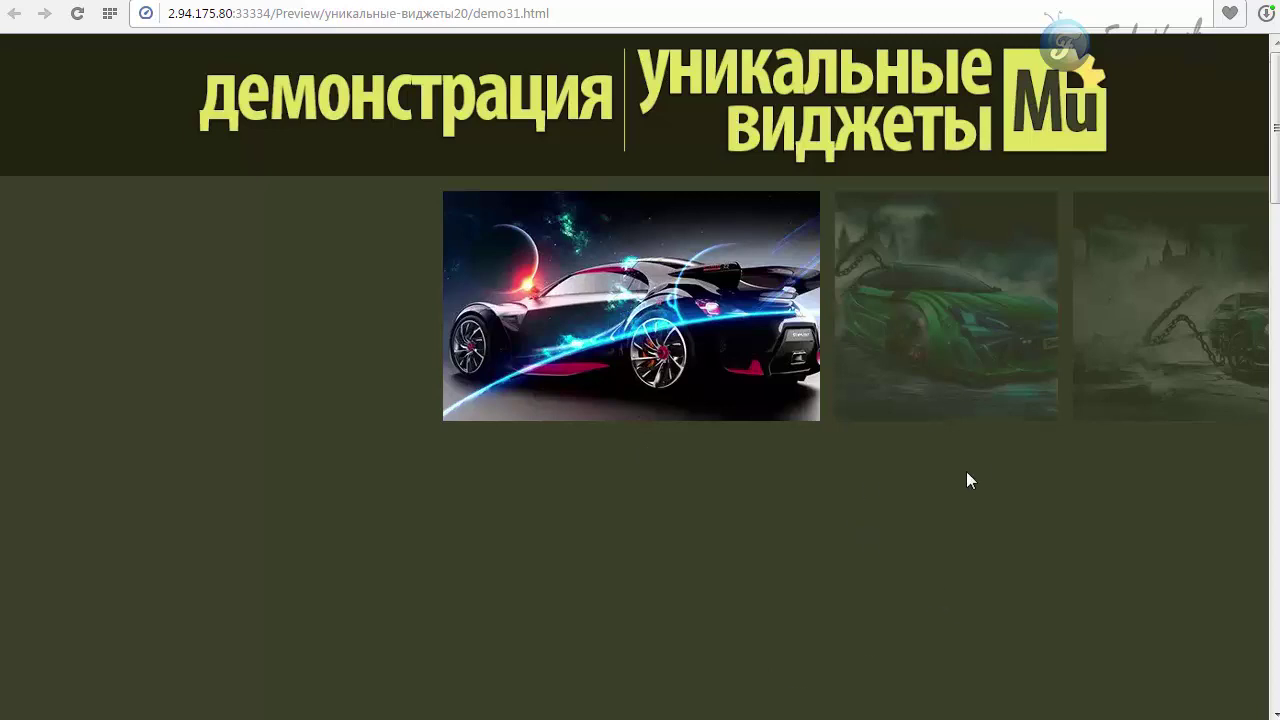
Test the slider in the browser by moving forward to the last slide and back to the first.
left_click(984, 315)
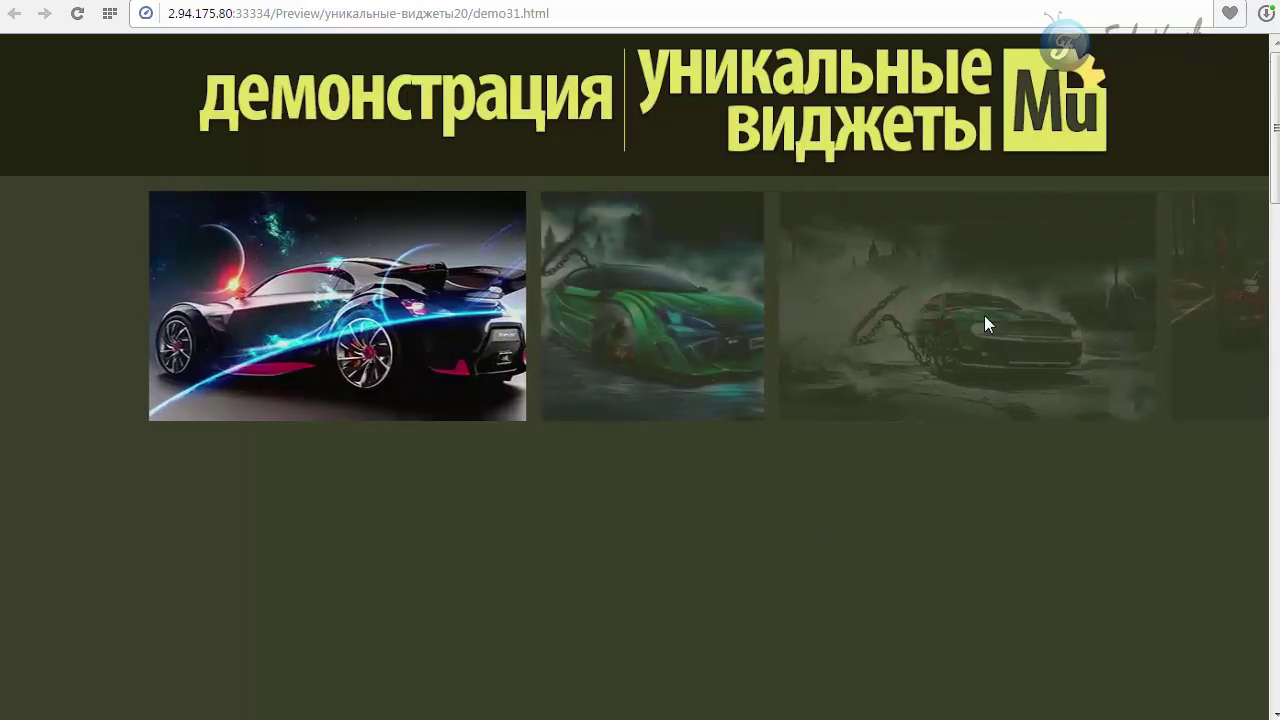
left_click(878, 287)
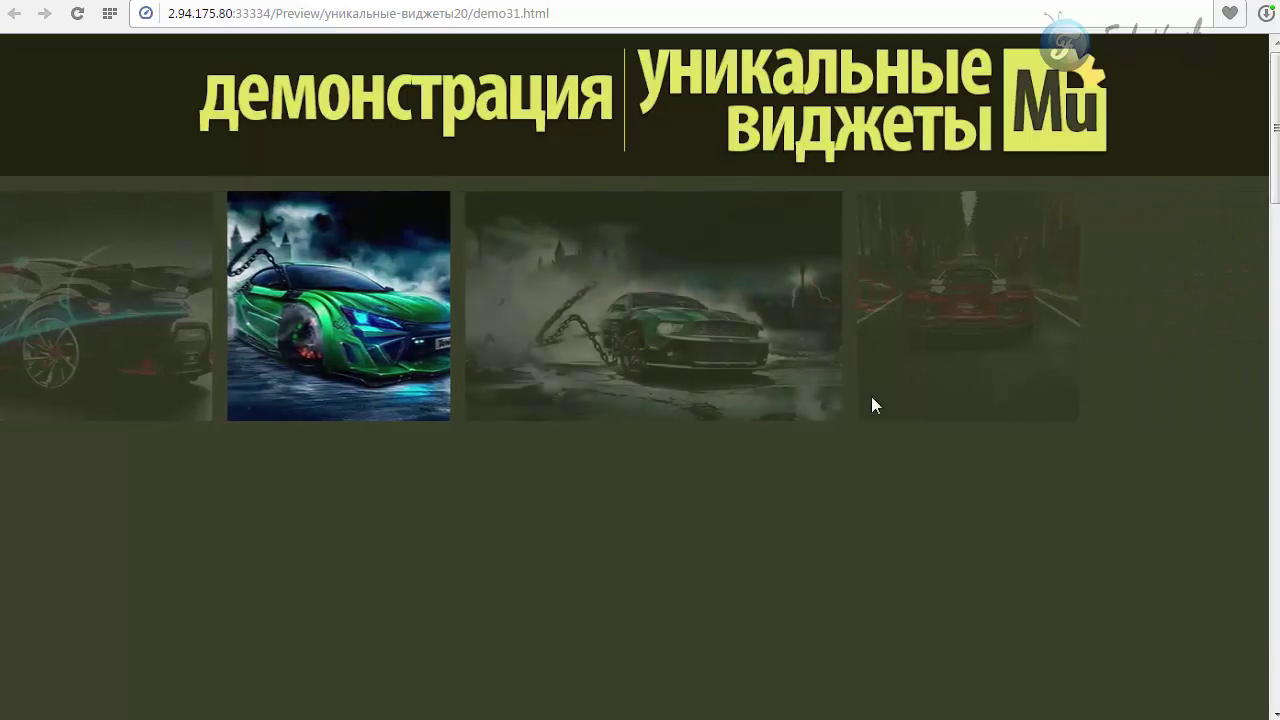
left_click(917, 301)
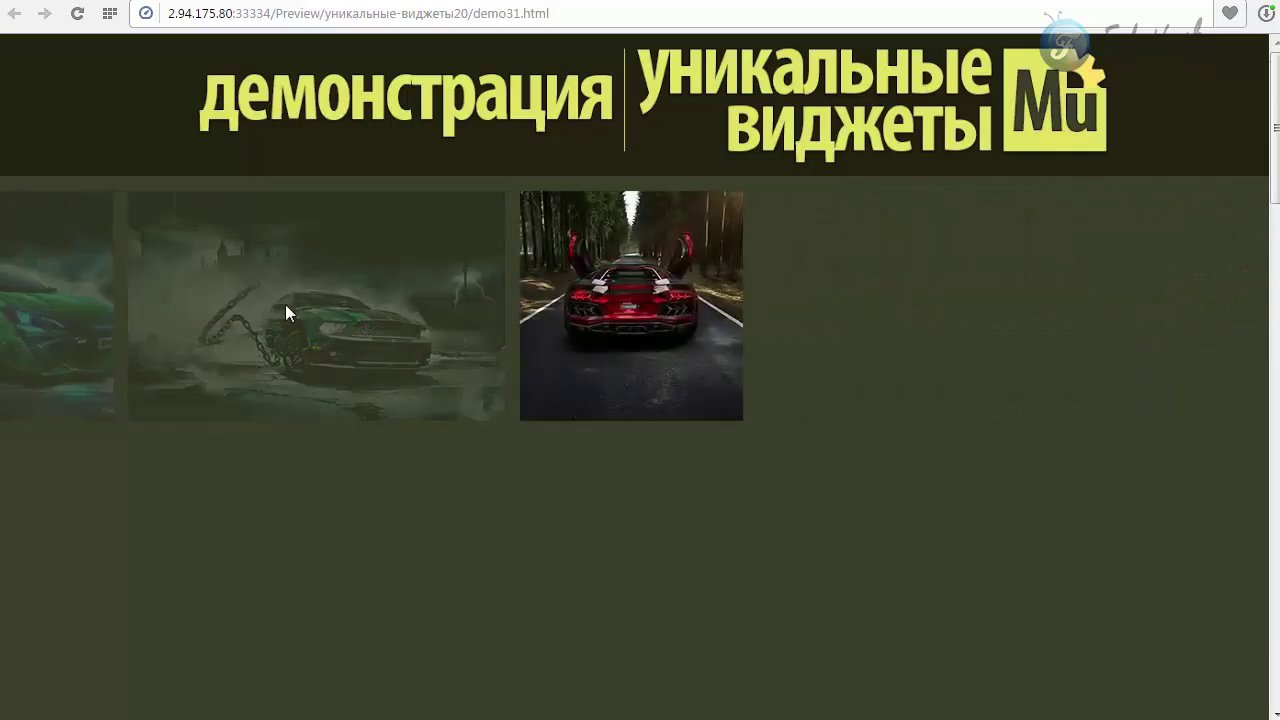
left_click(286, 302)
left_click(264, 294)
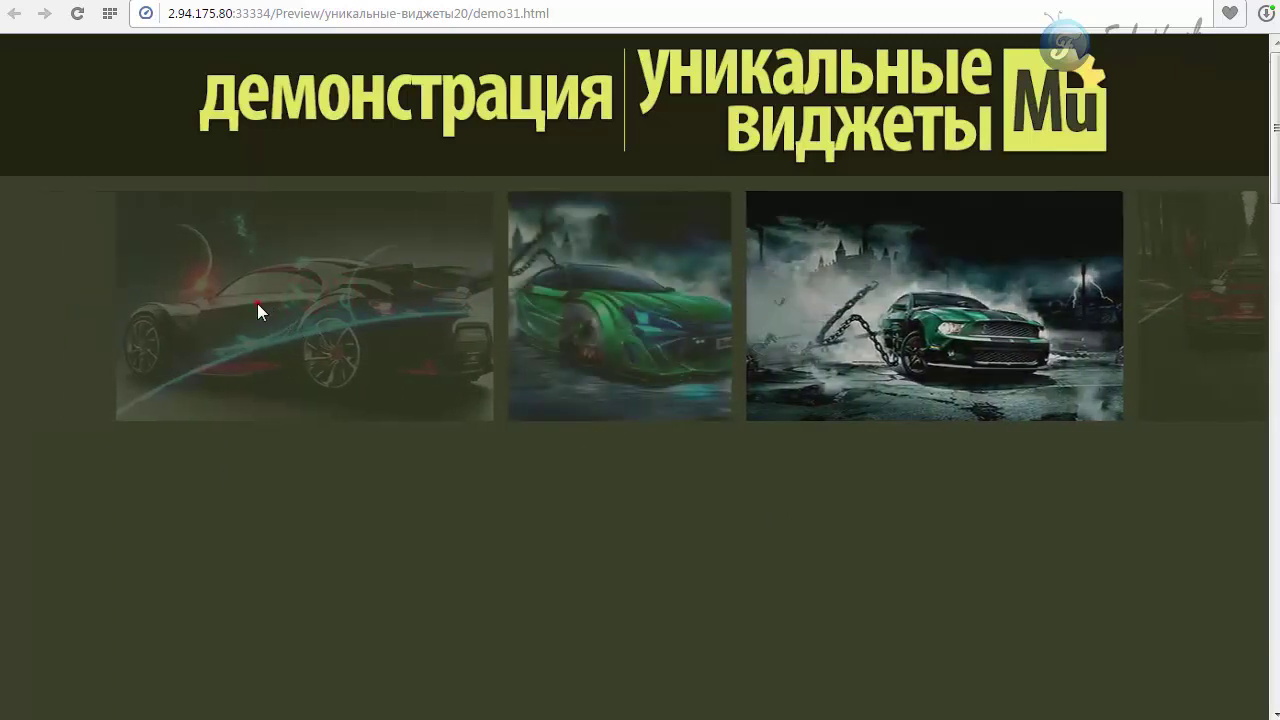
left_click(257, 303)
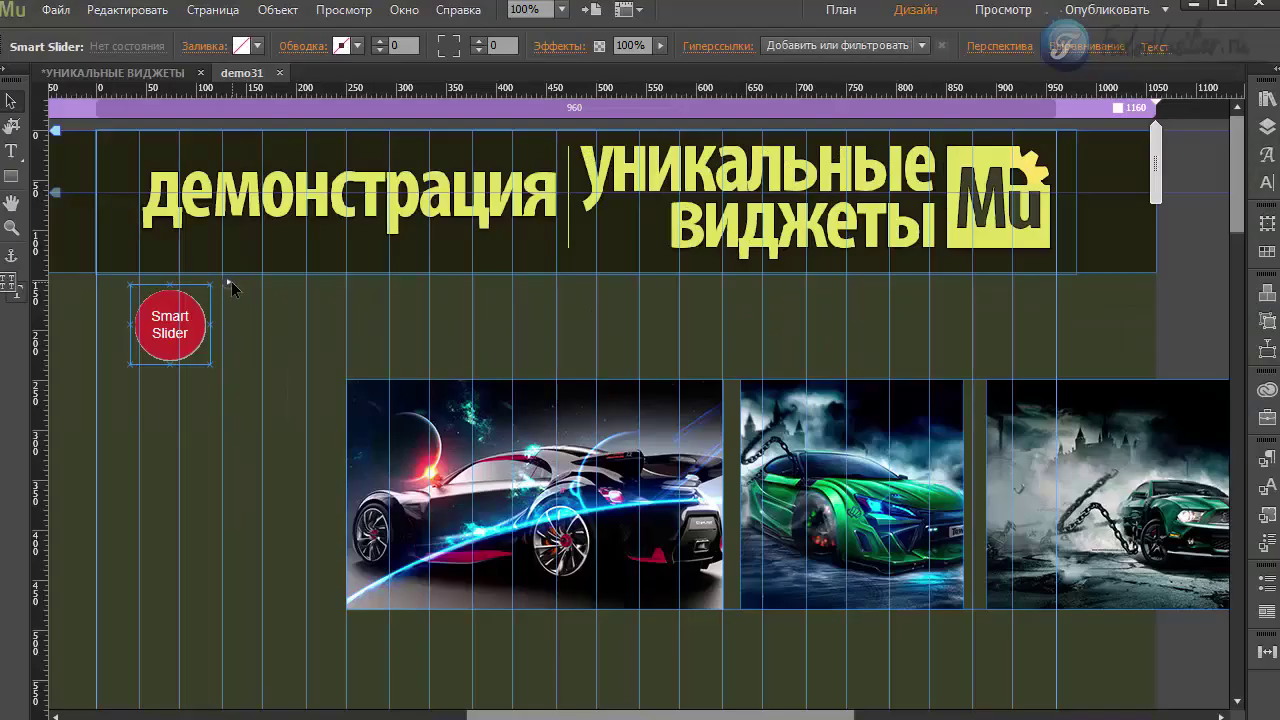
Set the Smart Slider's slides changing effect to easeOutQuart and preview the page in the browser.
left_click(231, 282)
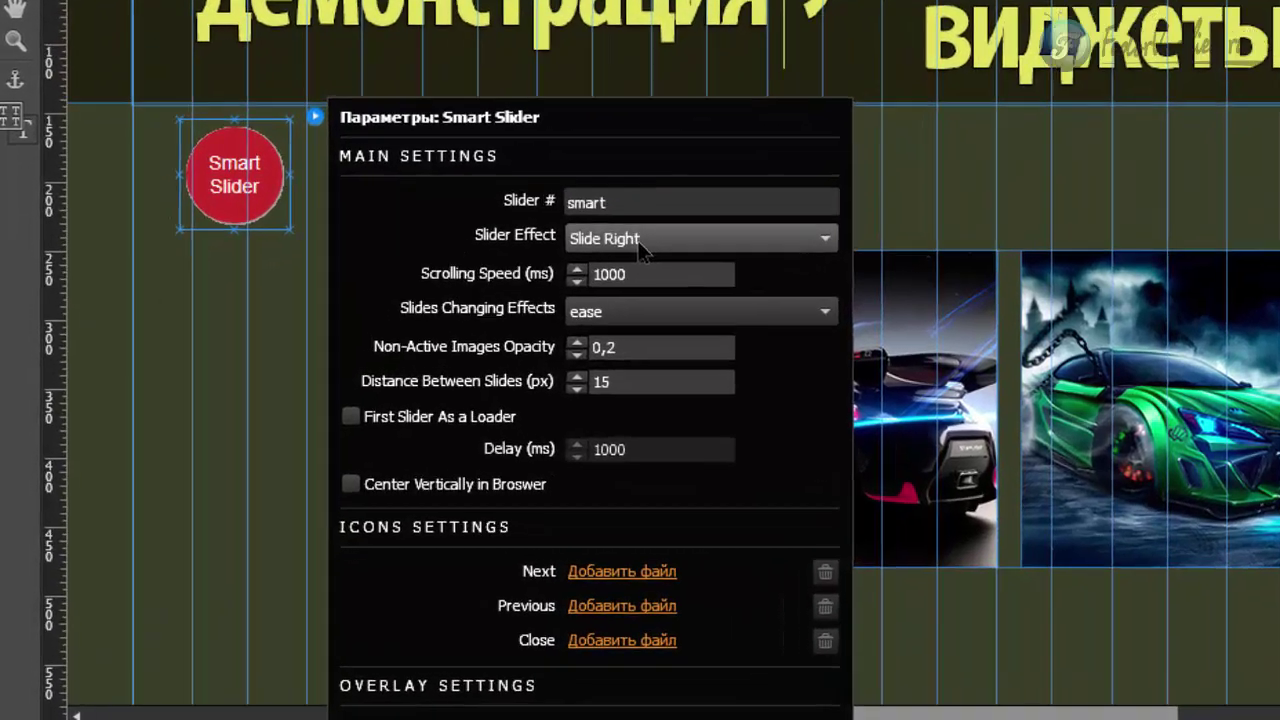
left_click(462, 371)
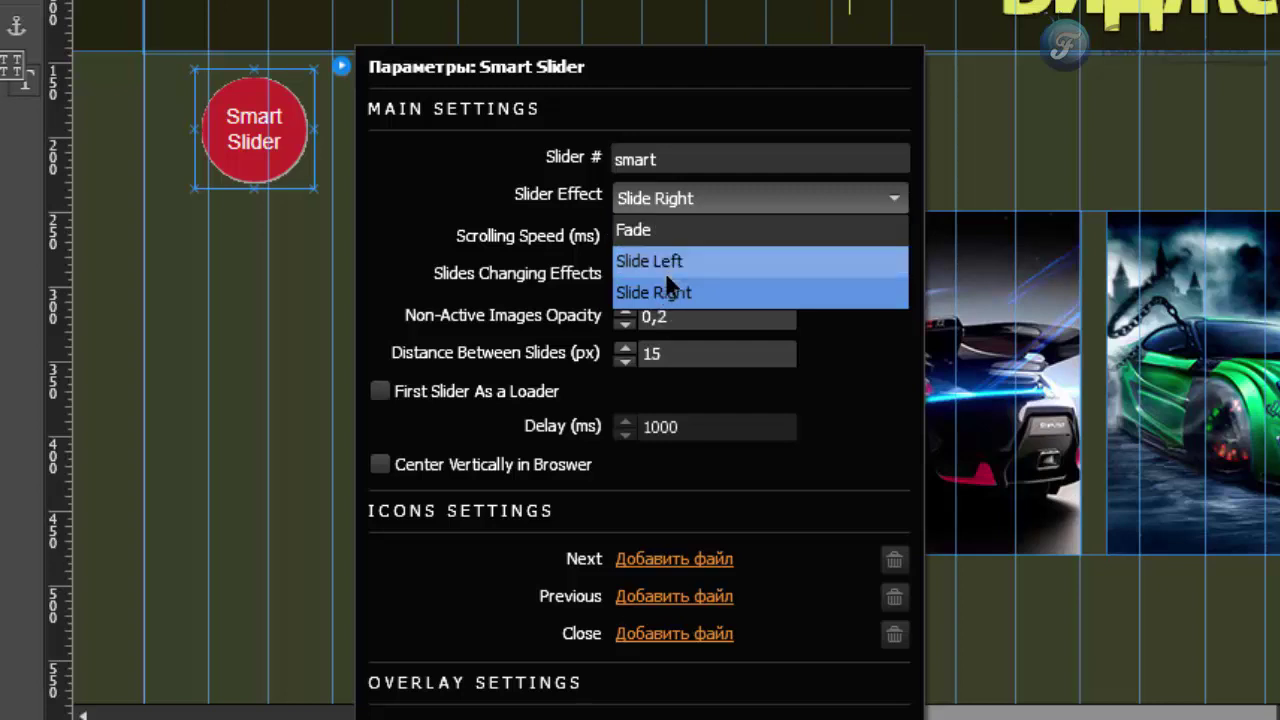
left_click(871, 193)
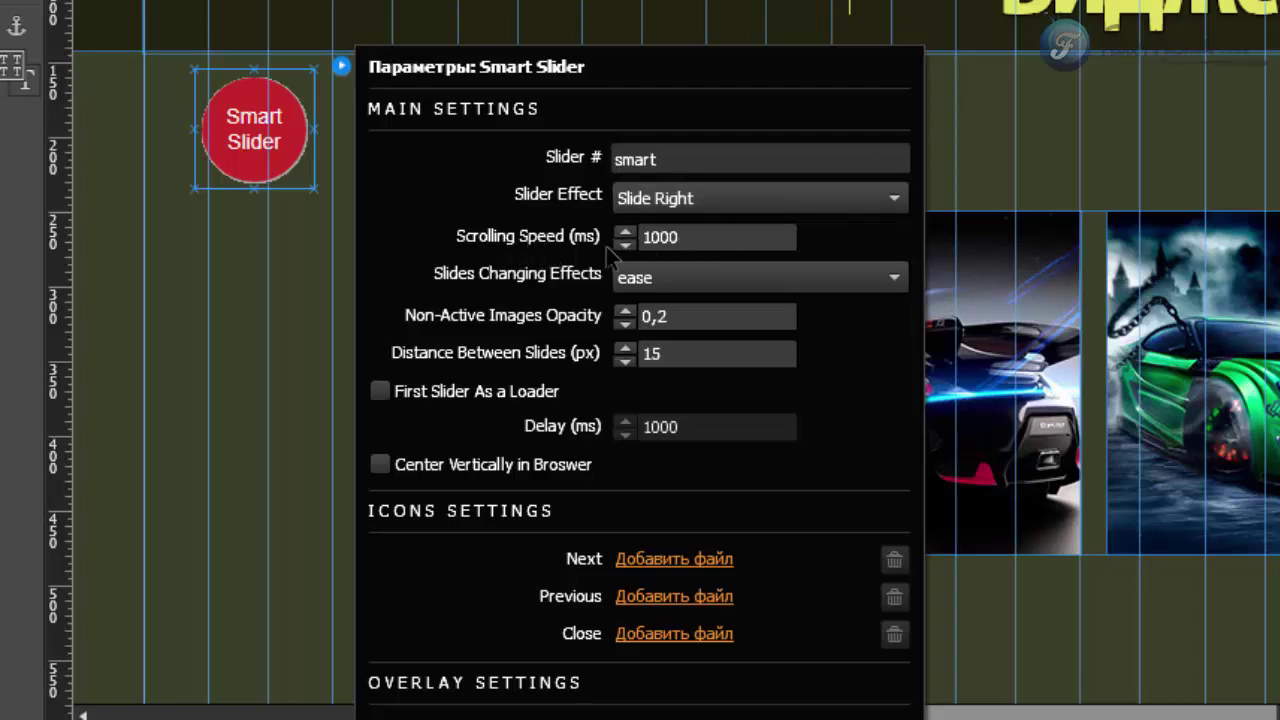
left_click(699, 240)
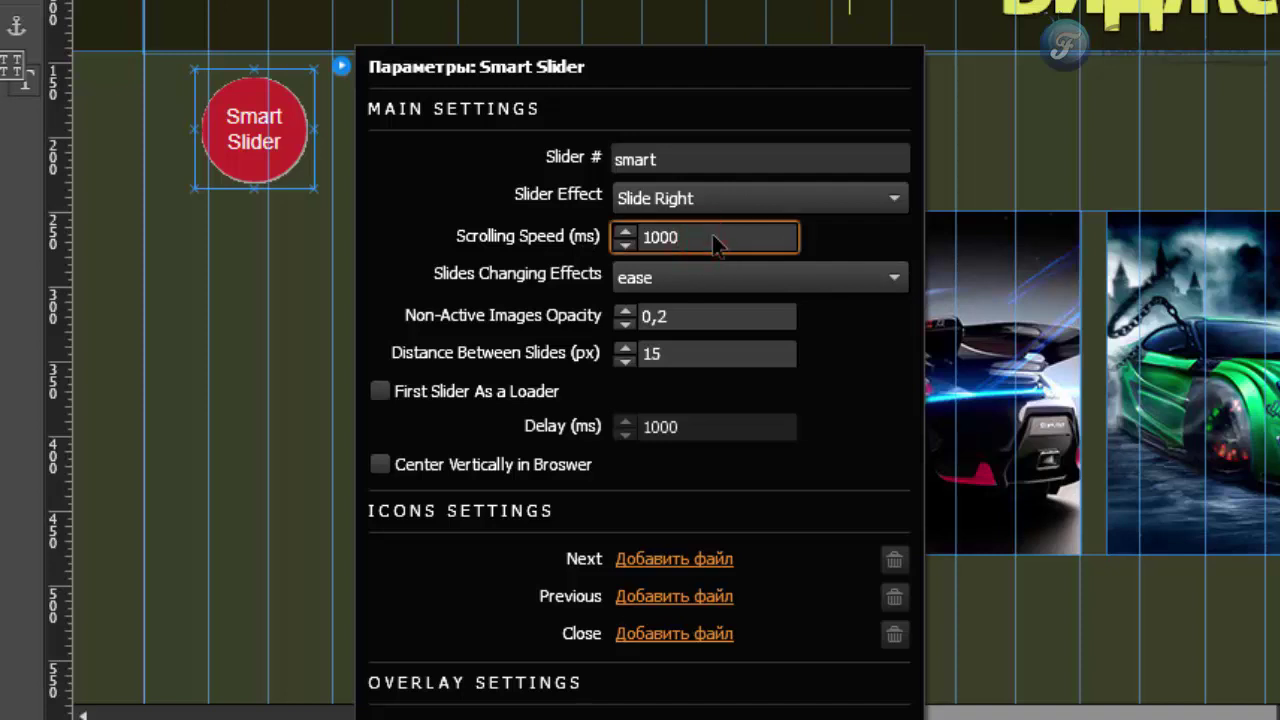
left_click(652, 279)
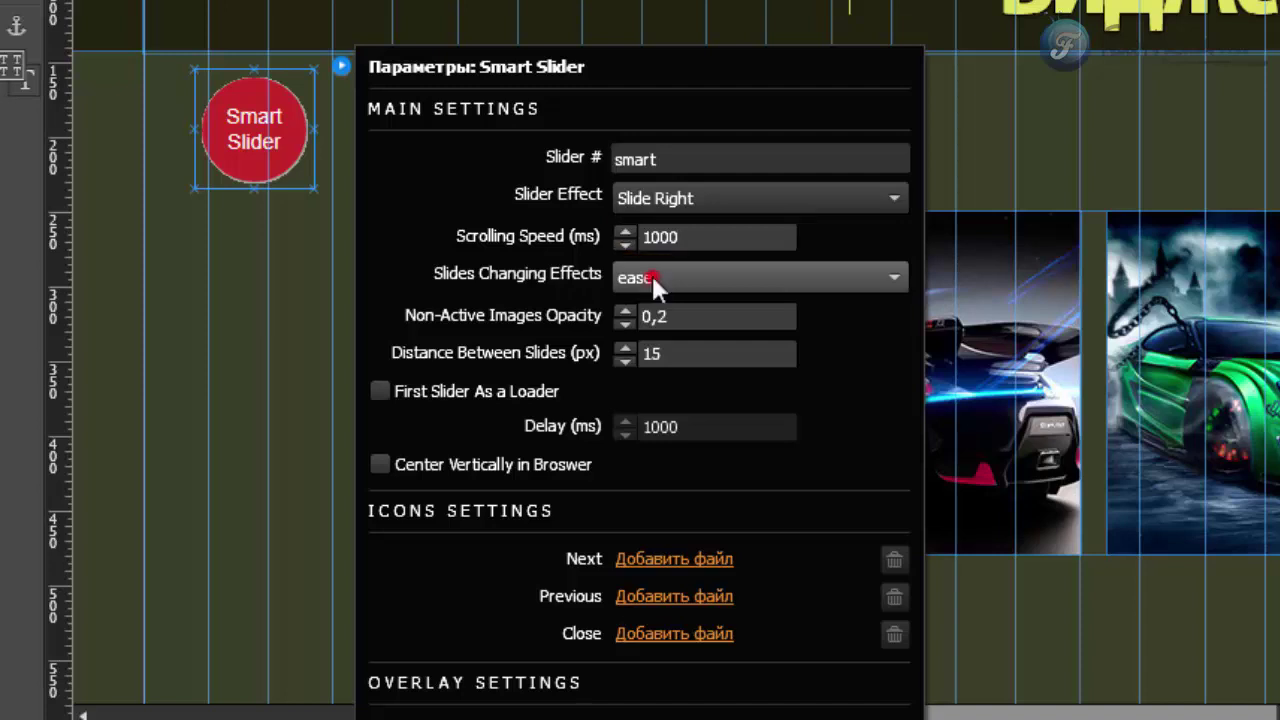
left_click(708, 497)
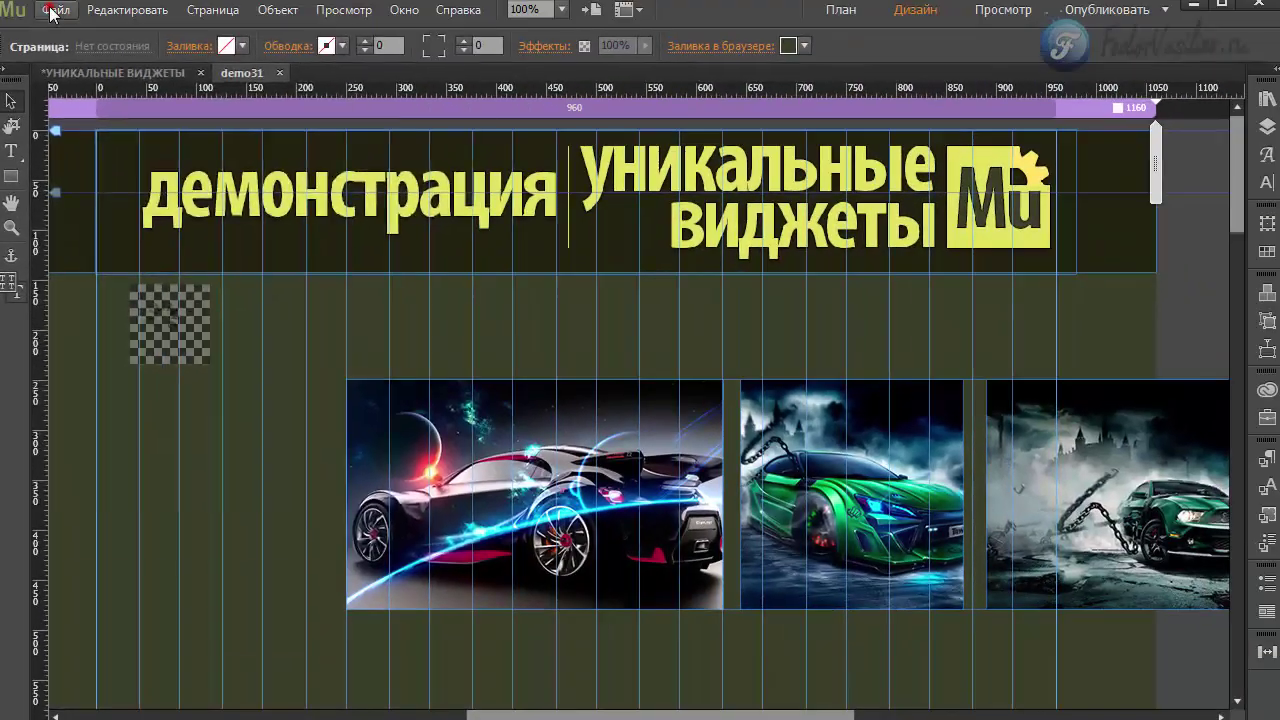
left_click(52, 12)
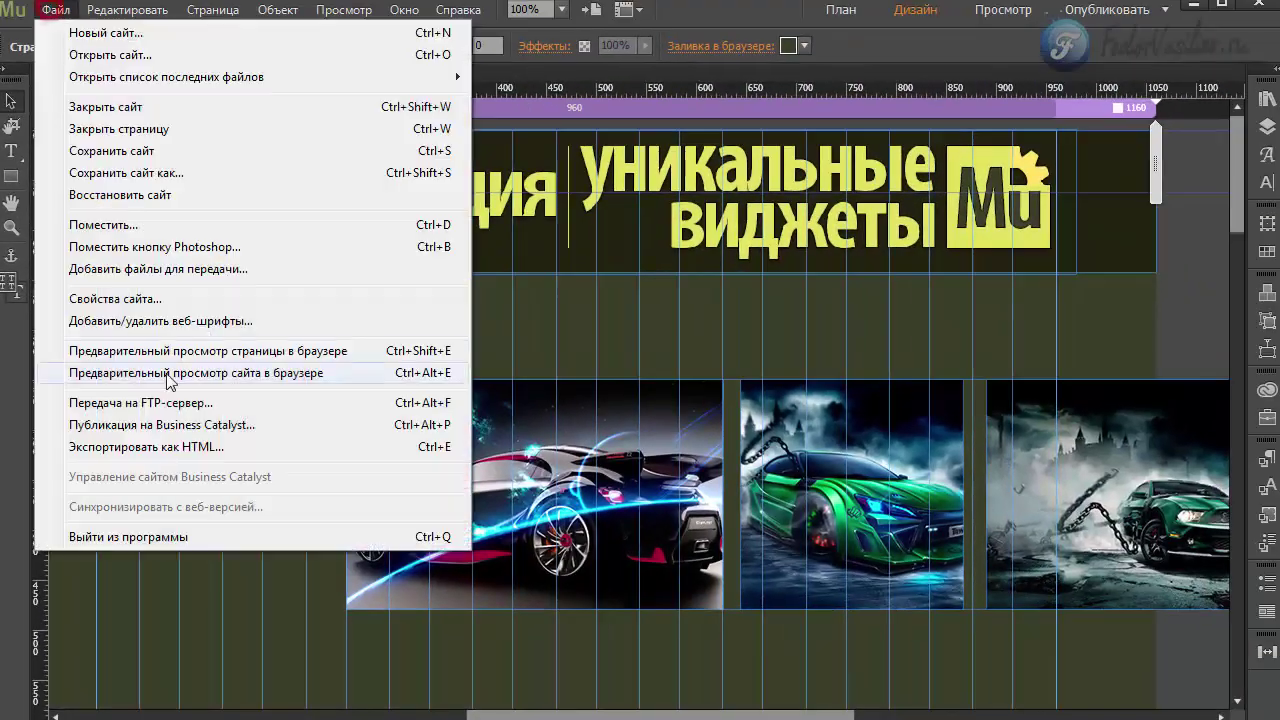
left_click(165, 348)
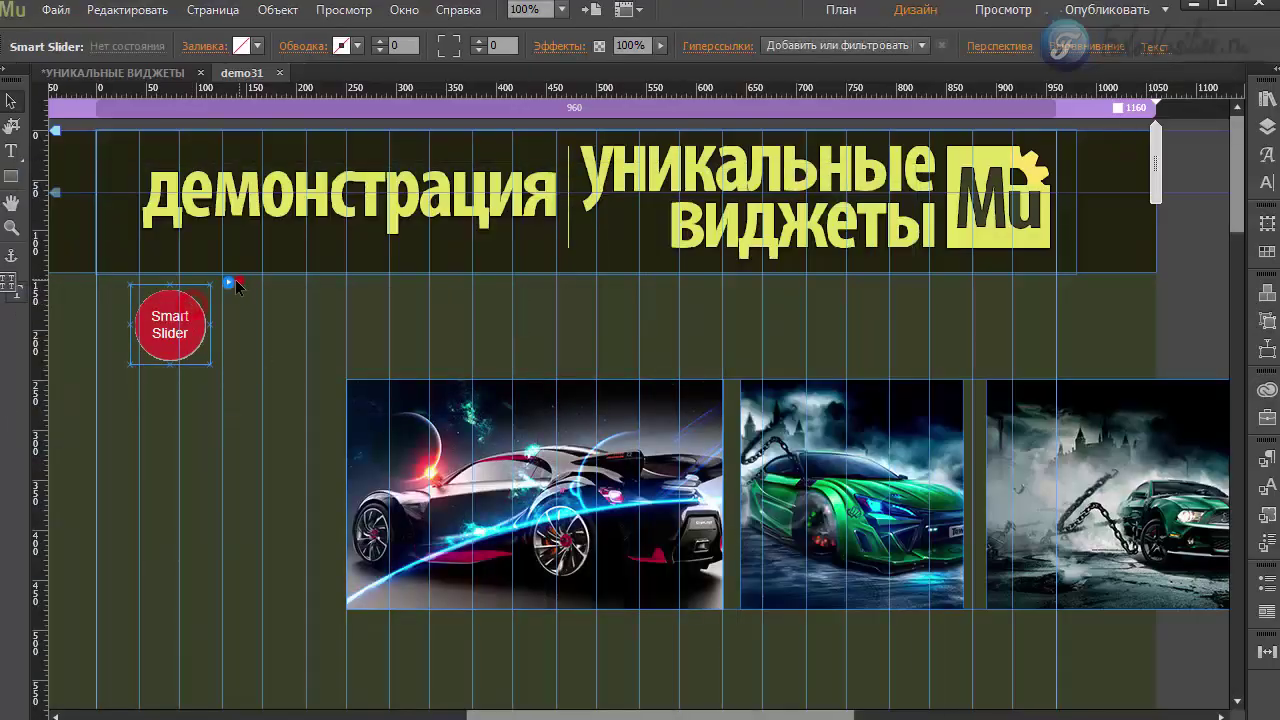
Set the Smart Slider's scrolling speed to 900 ms.
left_click(229, 283)
left_click(460, 399)
double_click(622, 288)
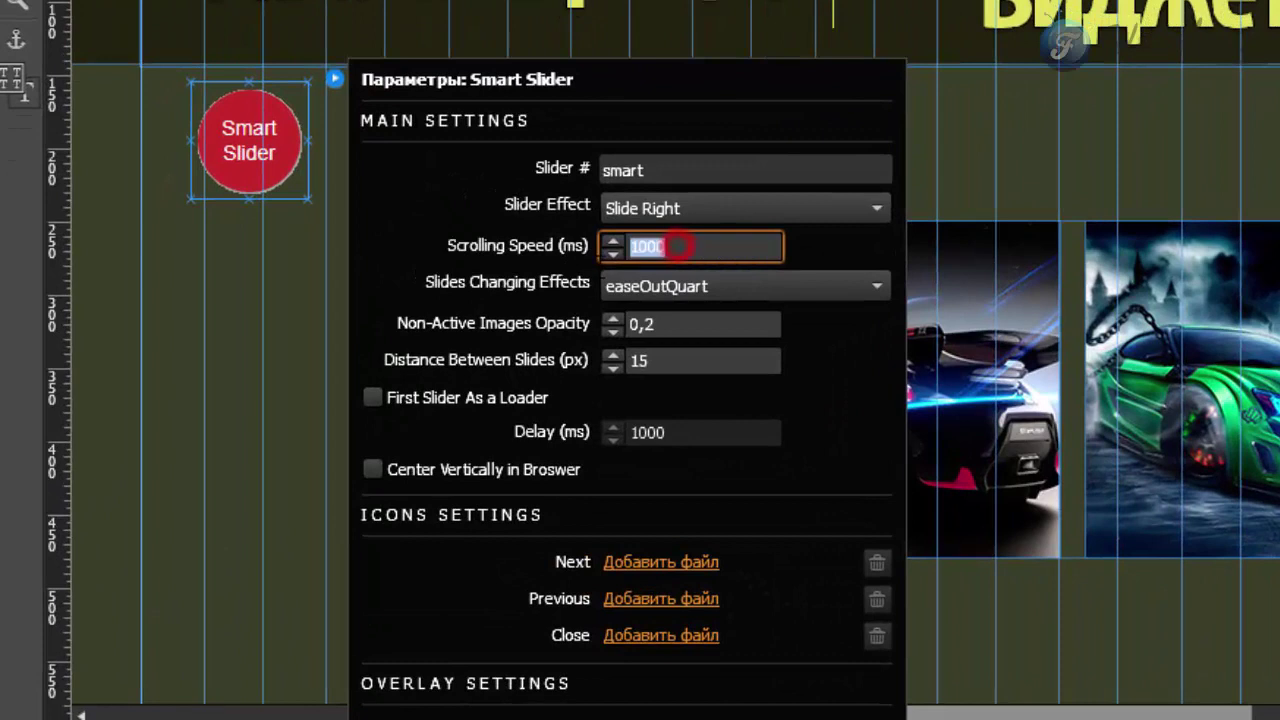
type("900")
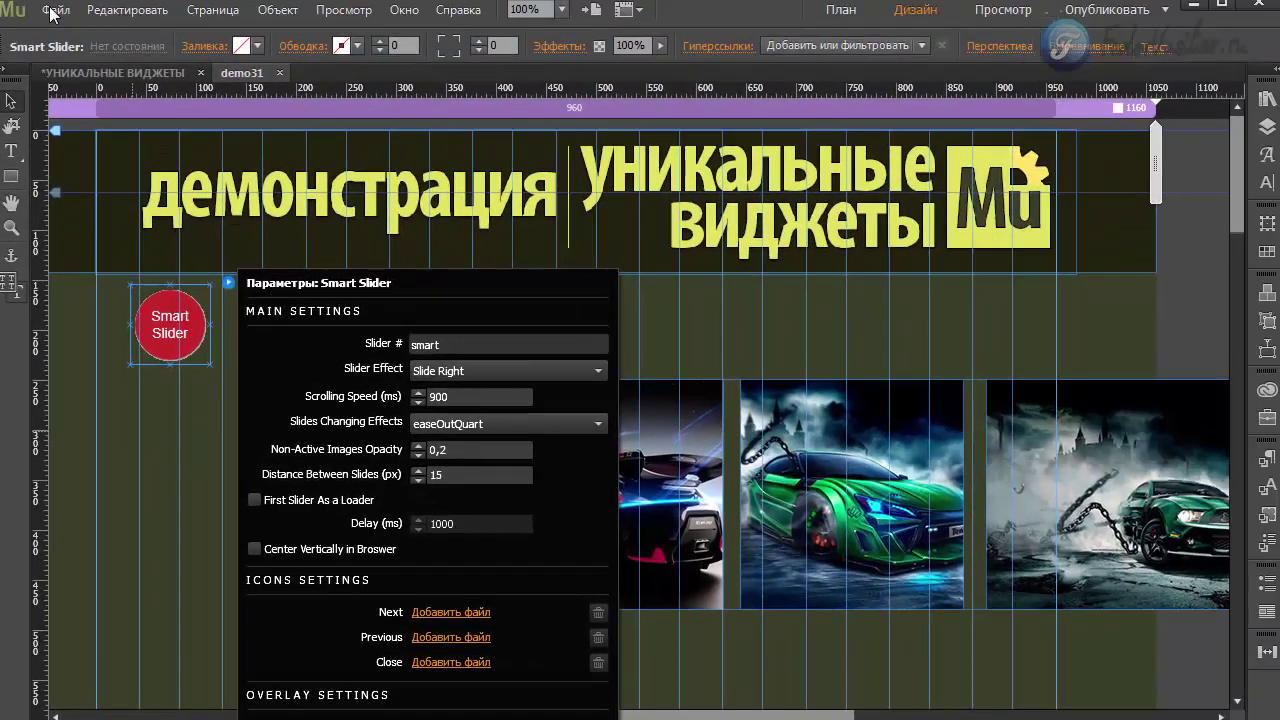
Preview the page in the browser and advance the slider to the second slide.
left_click(52, 12)
left_click(52, 12)
left_click(172, 350)
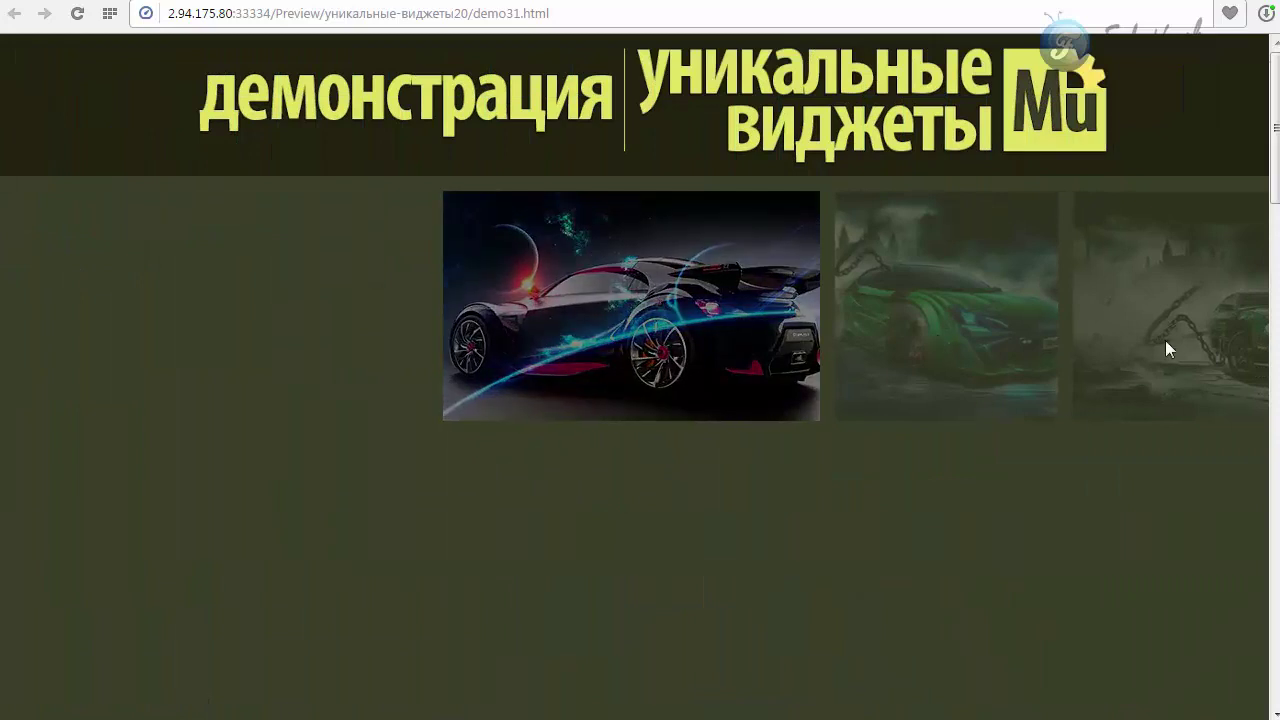
left_click(967, 327)
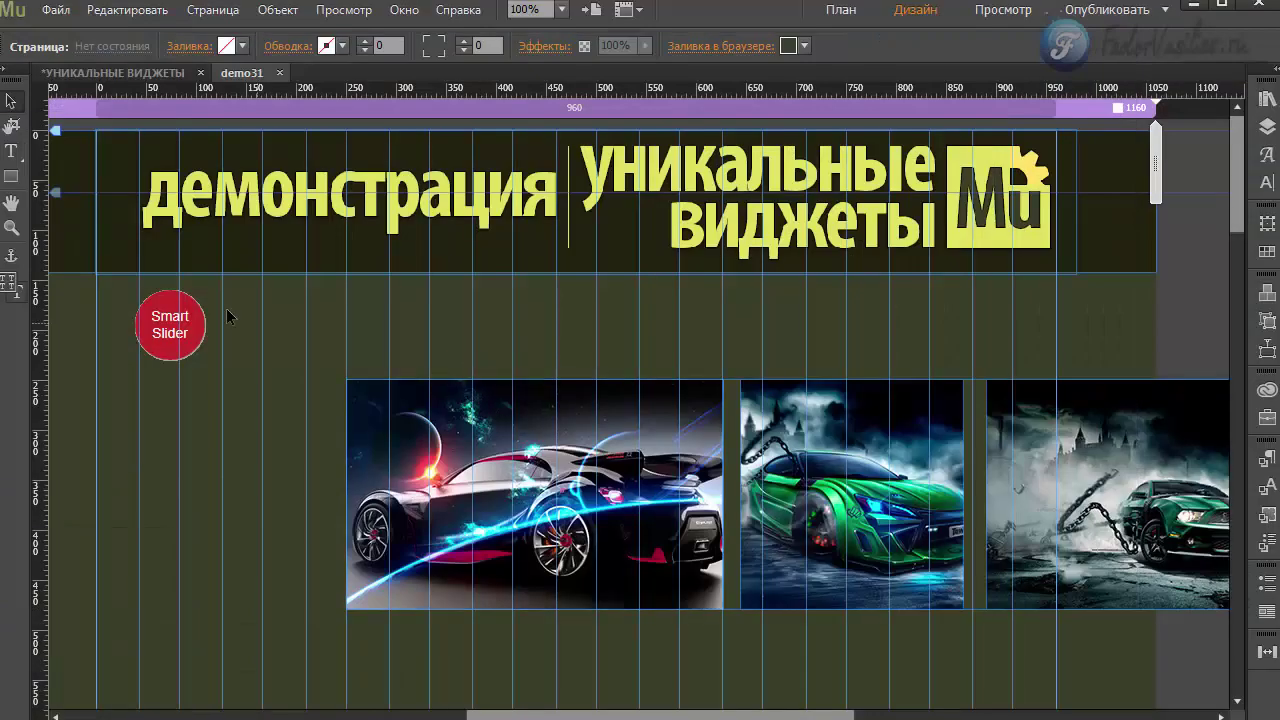
Set the Smart Slider's non-active images opacity to 0,3.
left_click(200, 306)
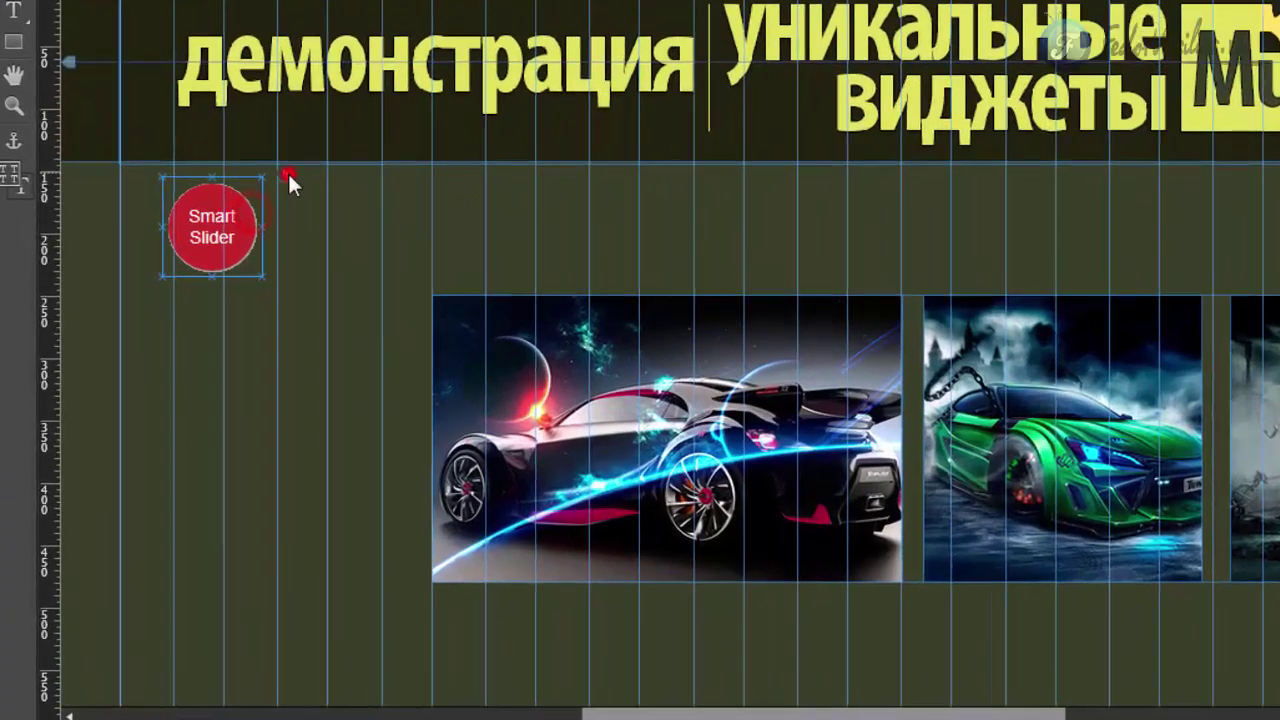
left_click(232, 274)
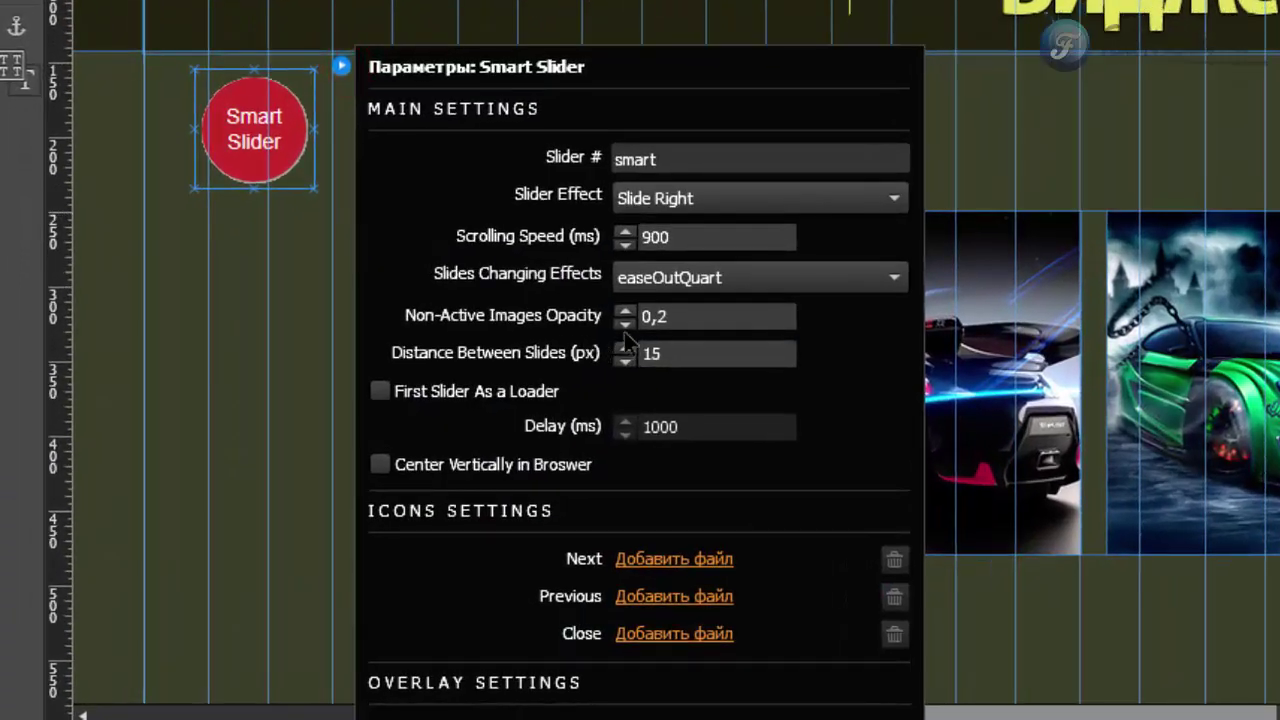
left_click(740, 316)
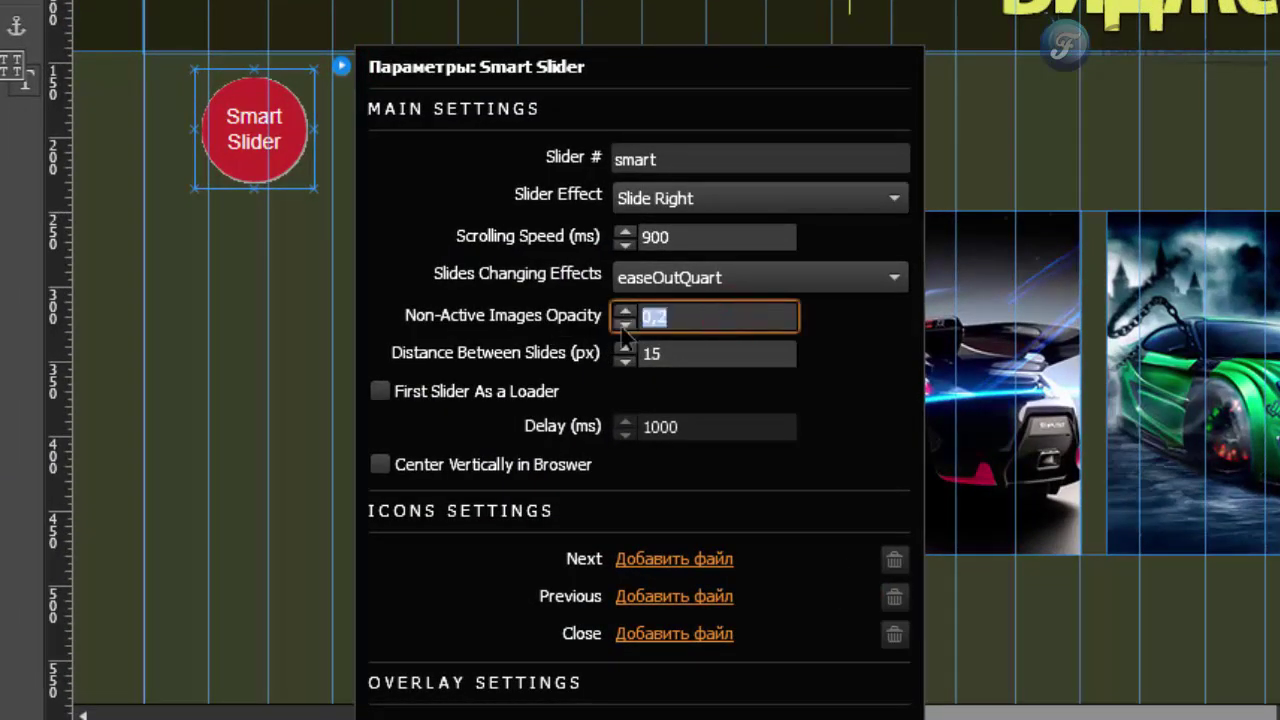
left_click(625, 311)
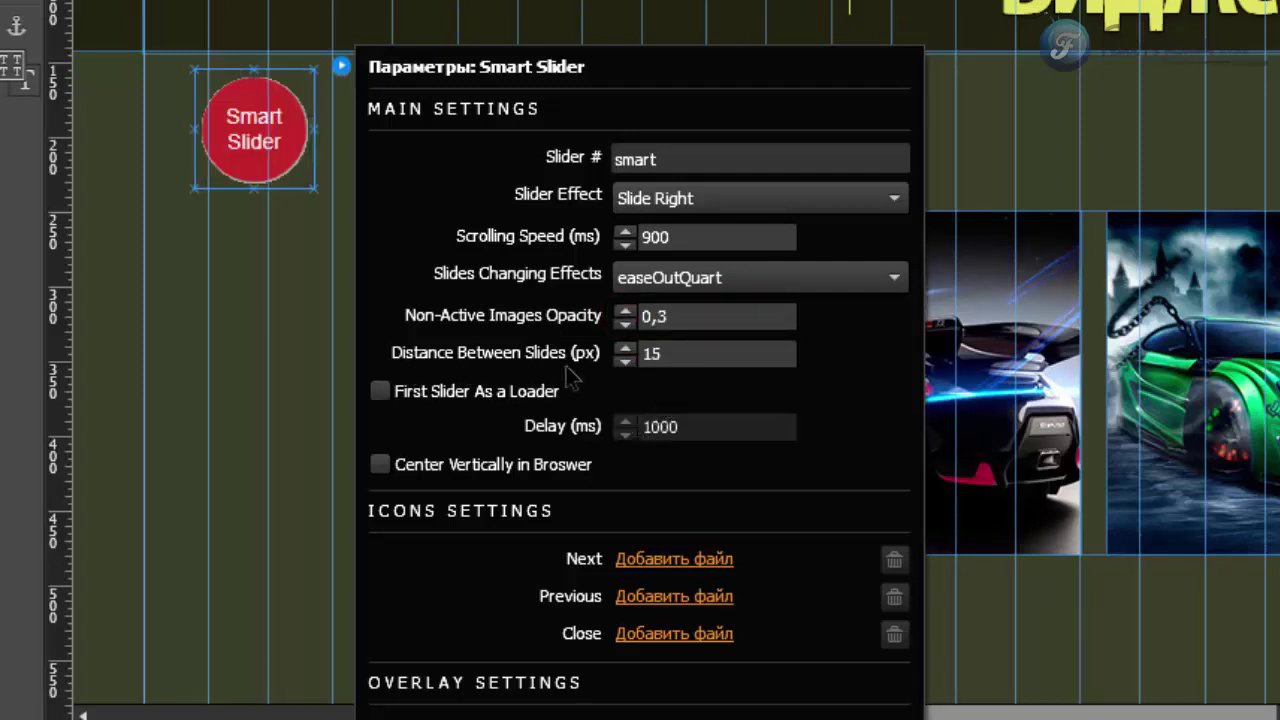
Enable vertical centring in the browser for the Smart Slider.
double_click(688, 363)
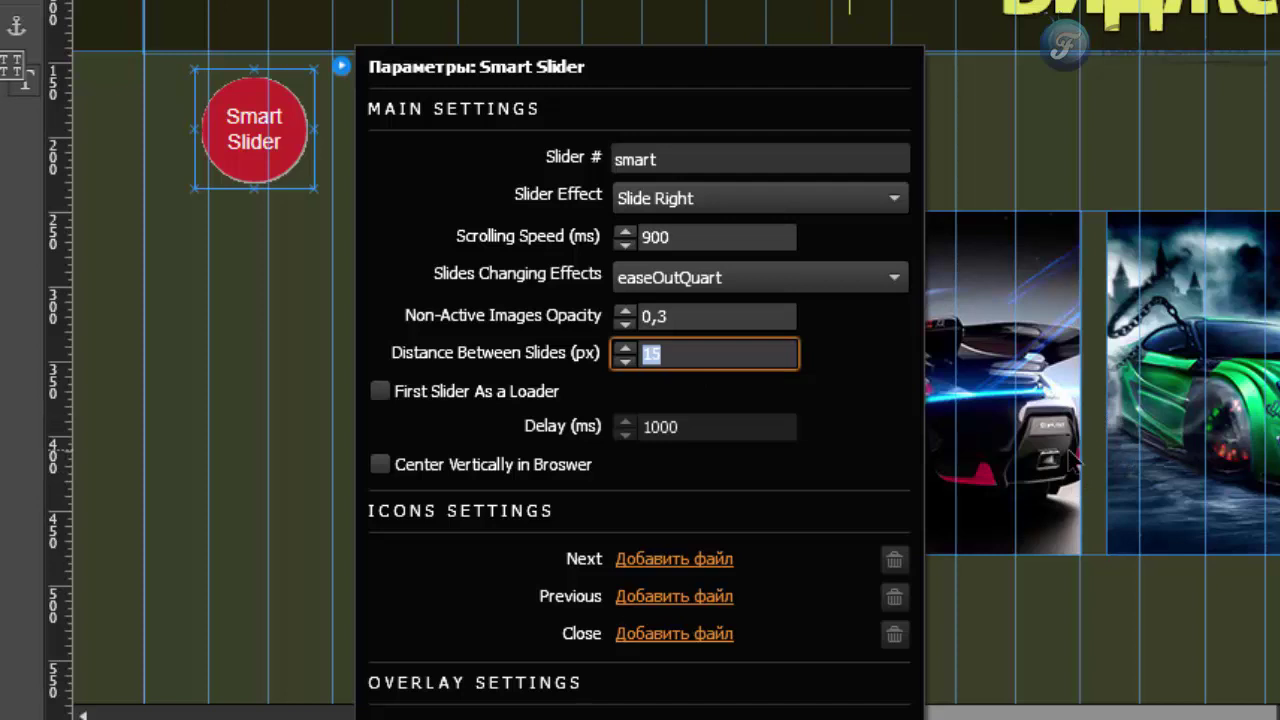
left_click(703, 354)
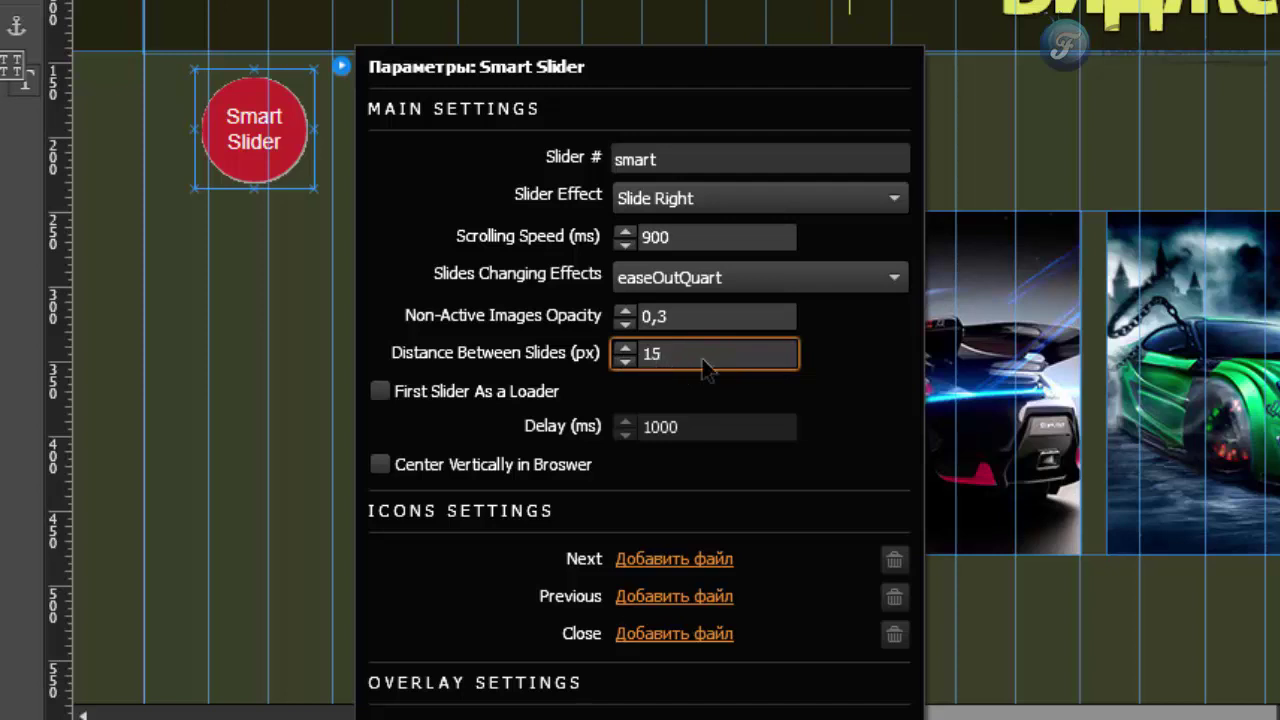
left_click(711, 395)
left_click(665, 392)
left_click(380, 466)
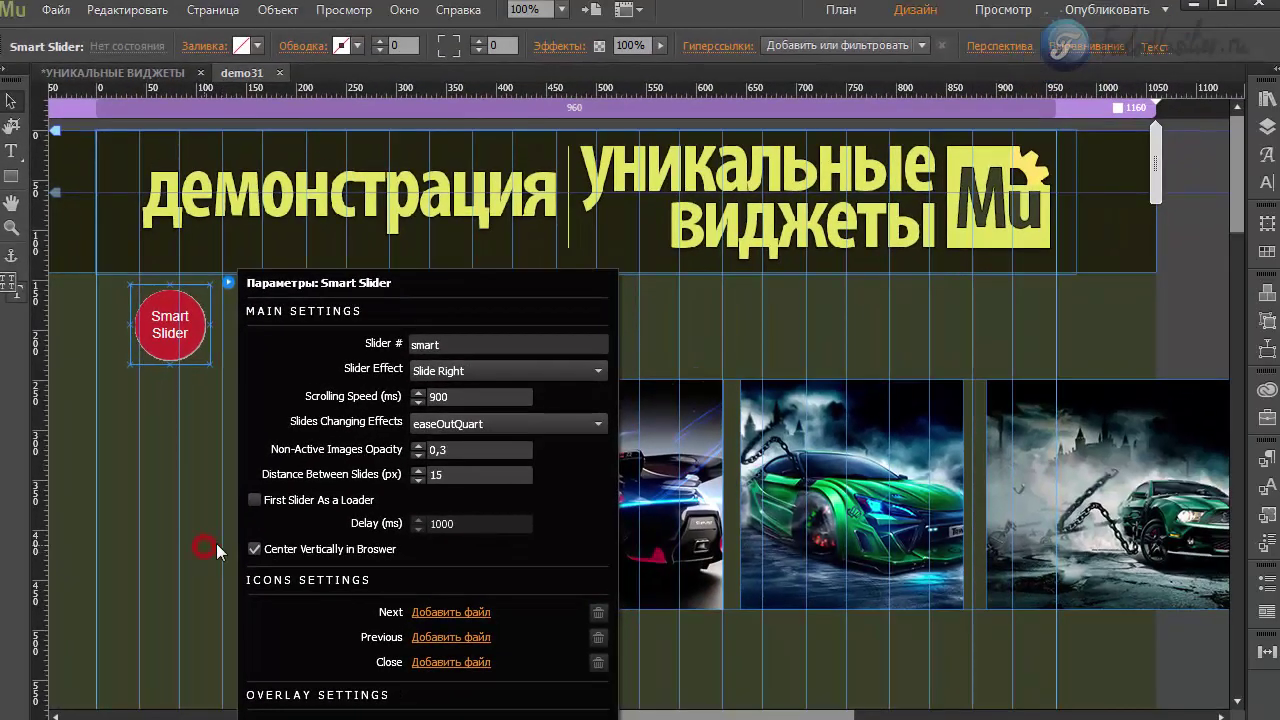
left_click(204, 547)
Preview the page in the browser and check how the slider behaves when scrolling the page and moving to the second slide.
left_click(56, 12)
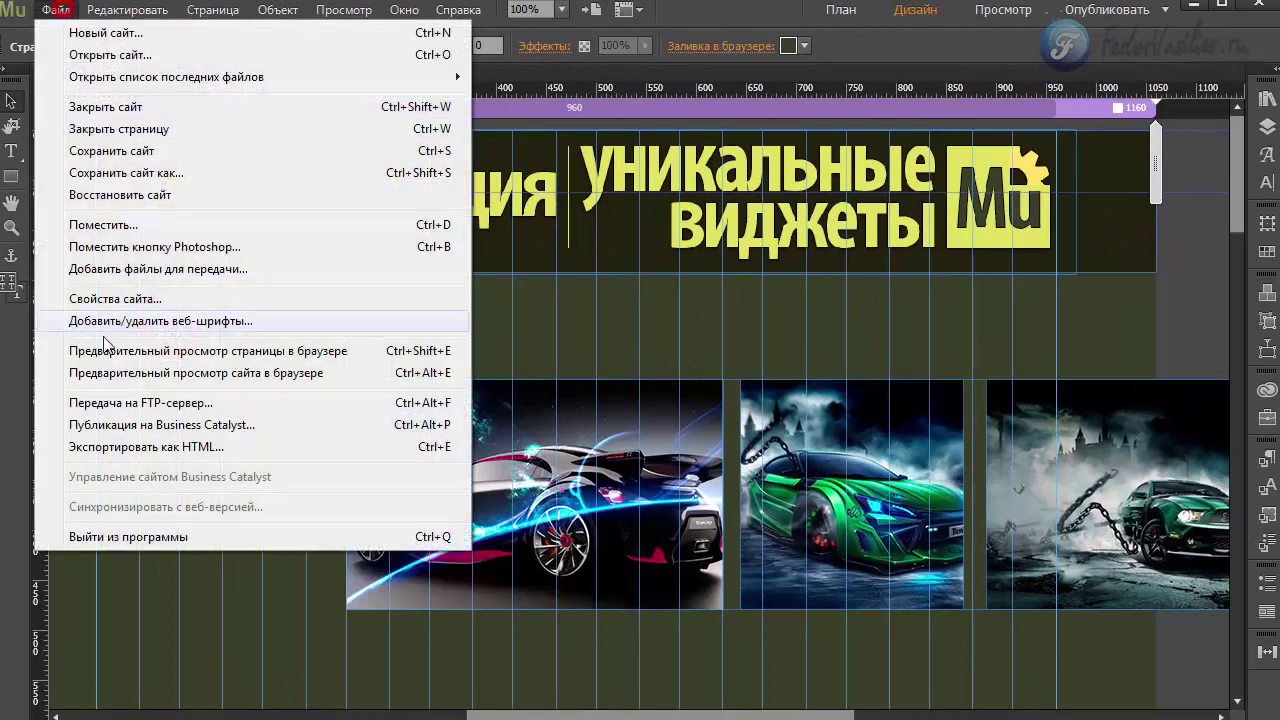
left_click(133, 350)
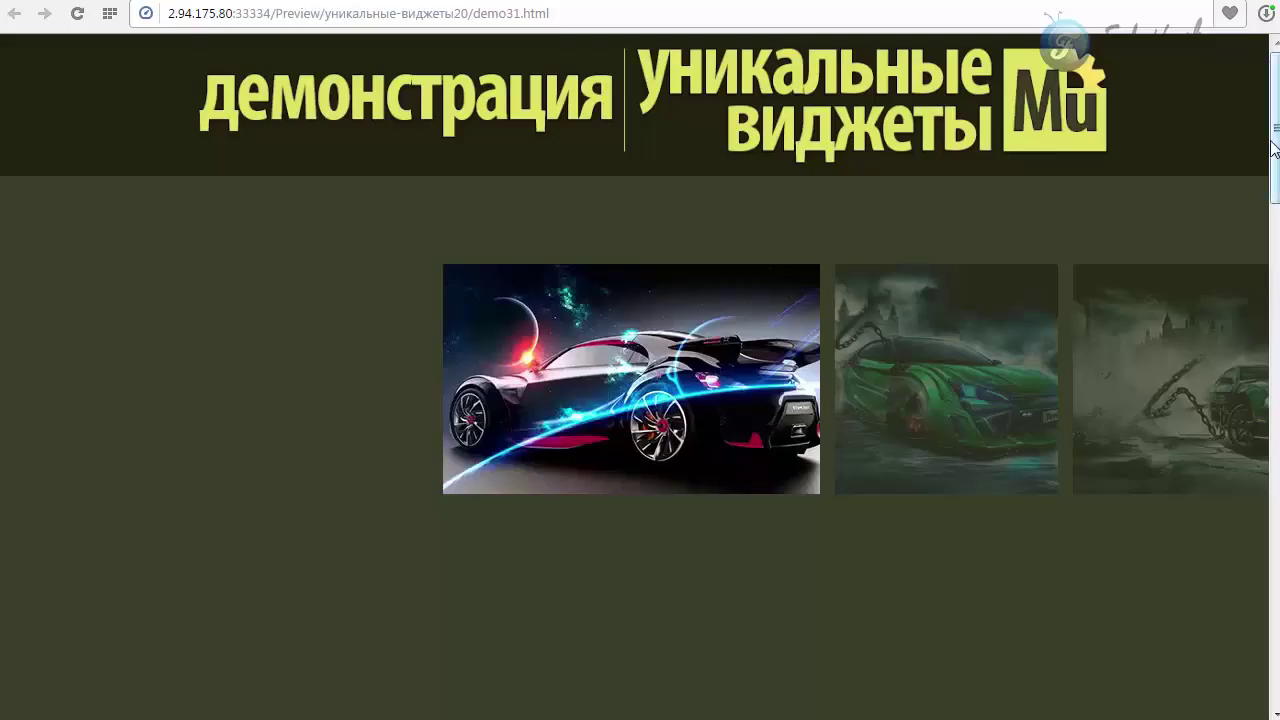
left_click_drag(1273, 136, 1273, 62)
left_click_drag(1276, 120, 1276, 288)
left_click(959, 339)
left_click_drag(1276, 240, 1276, 477)
scroll(1250, 360, "up", 10)
scroll(1250, 400, "down", 10)
scroll(1250, 420, "up", 12)
scroll(1244, 432, "down", 8)
scroll(1229, 189, "up", 5)
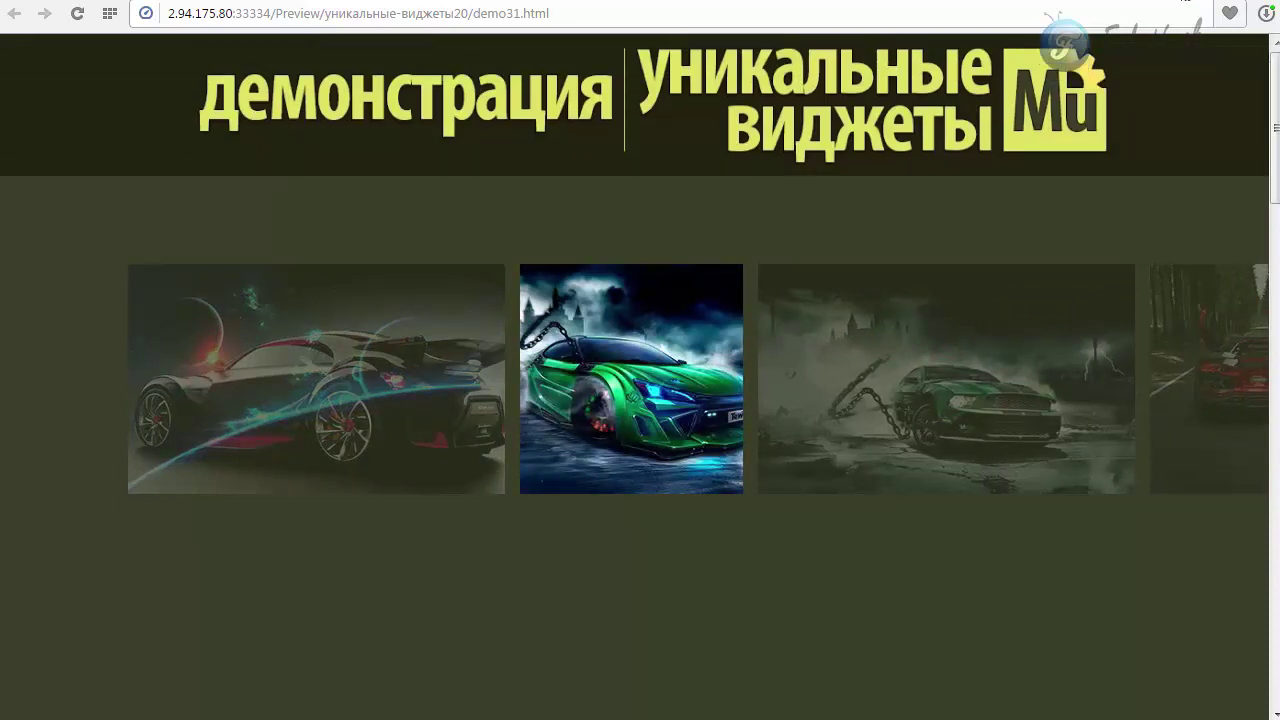
Return to Adobe Muse and turn off the Smart Slider's vertical centring in the browser.
key("alt+Tab")
left_click(185, 325)
left_click(229, 282)
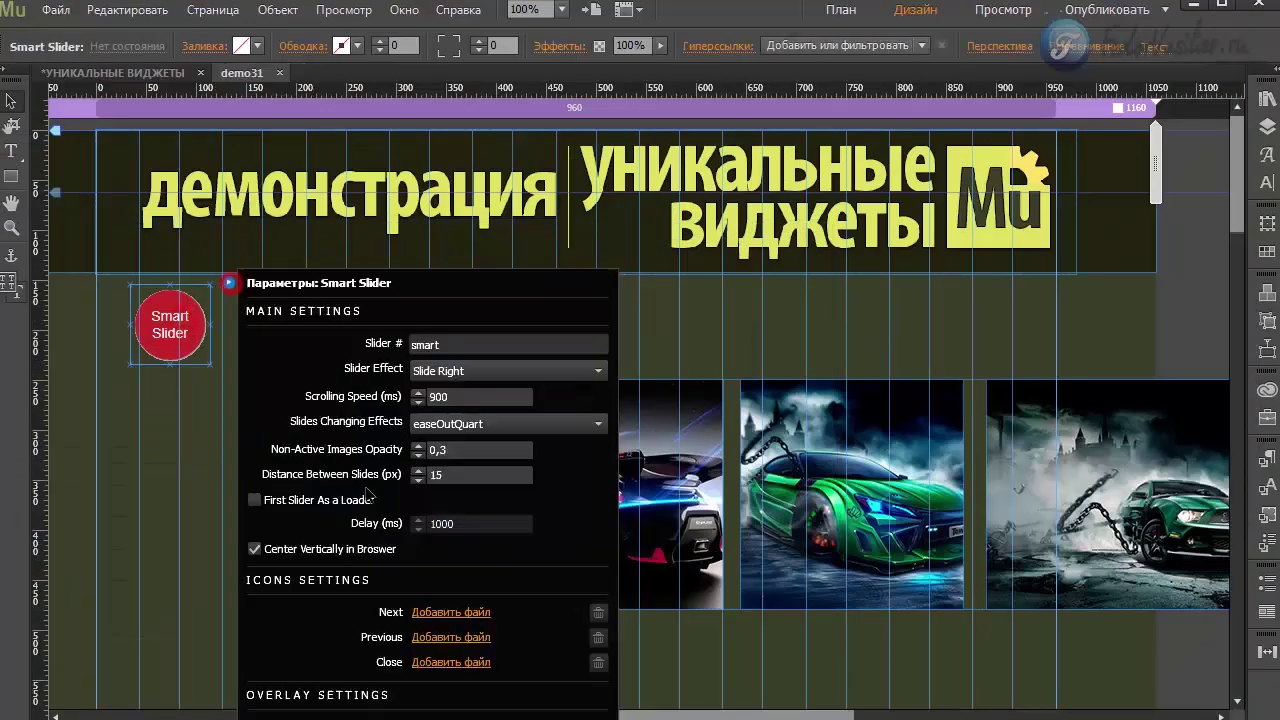
left_click(256, 551)
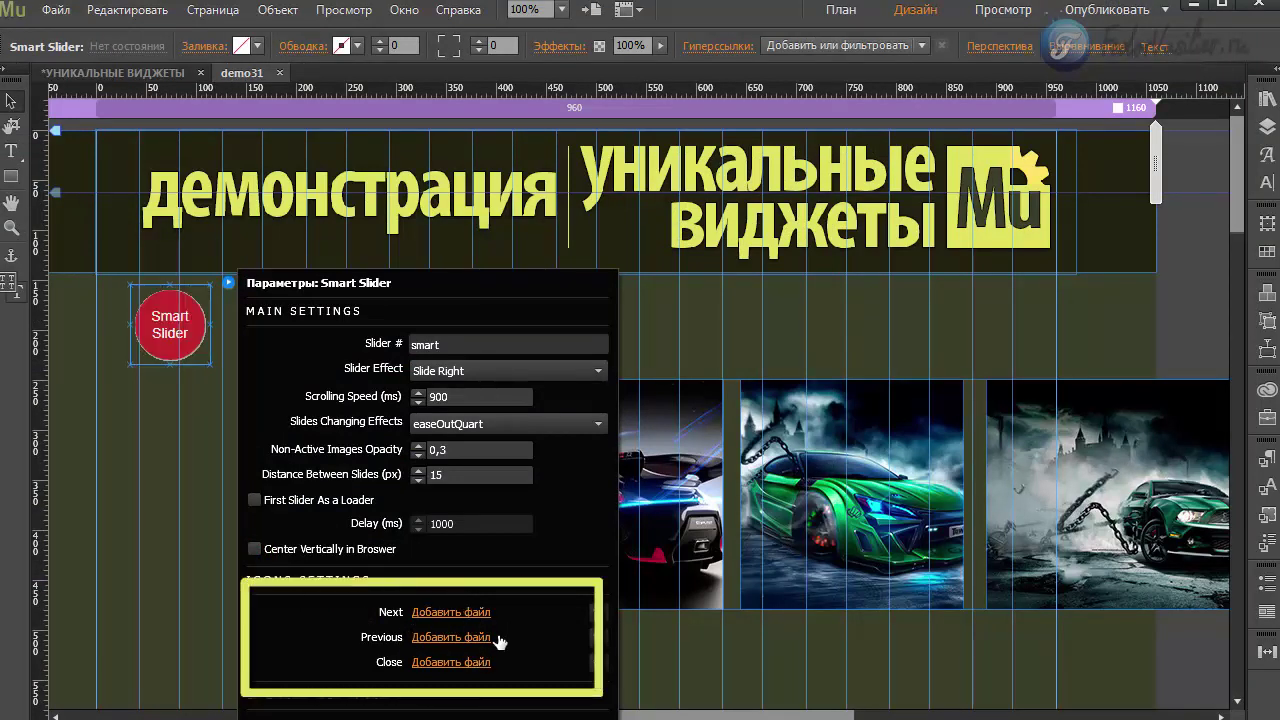
left_click(430, 618)
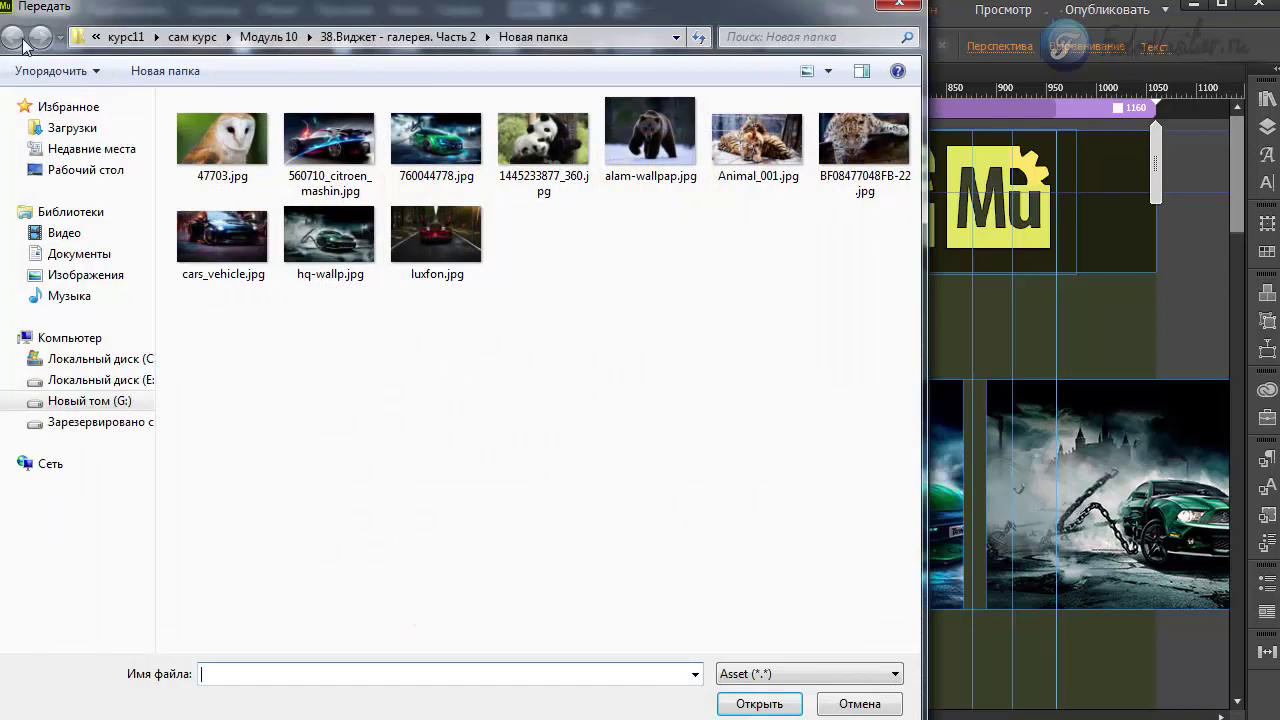
key("alt+Up")
left_click(643, 200)
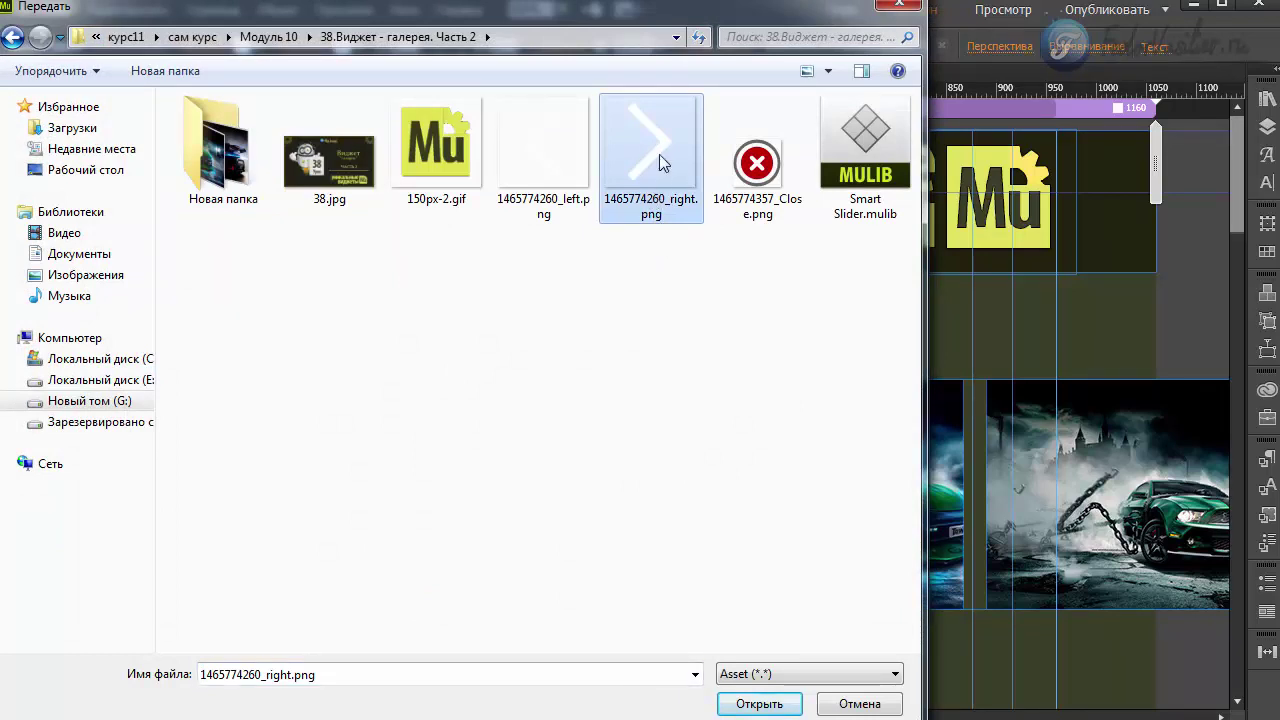
double_click(650, 160)
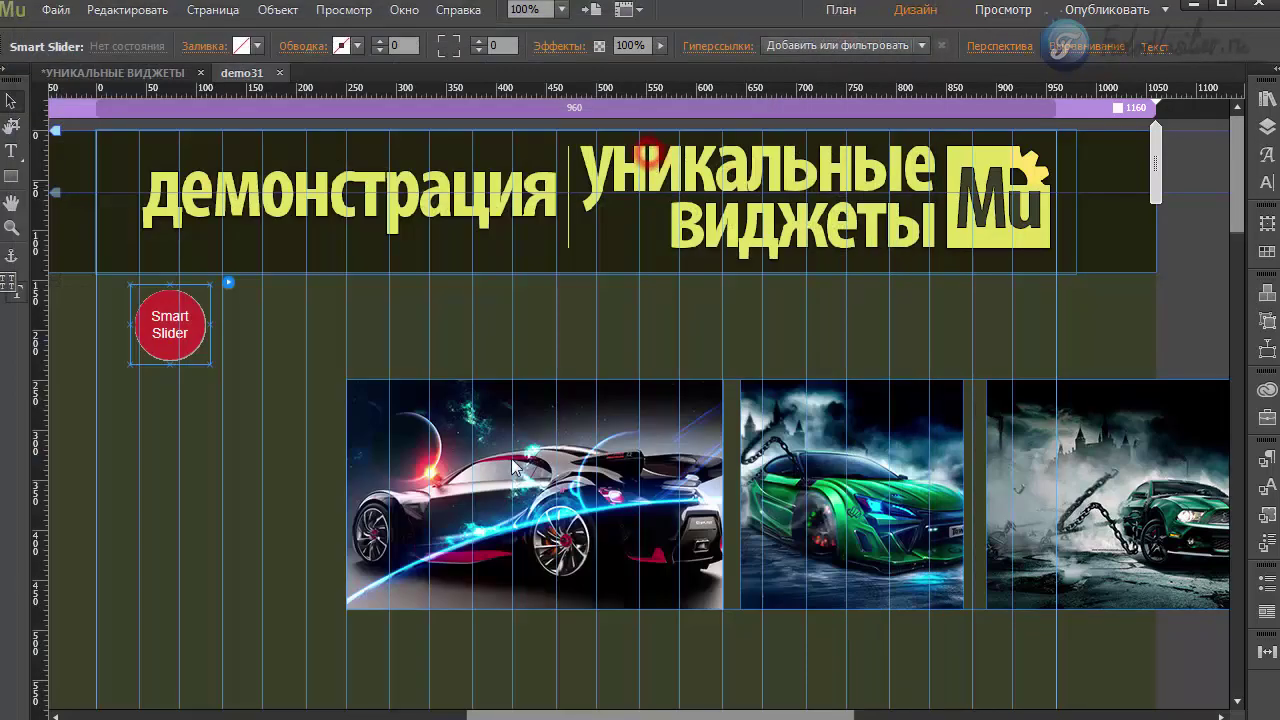
left_click(226, 284)
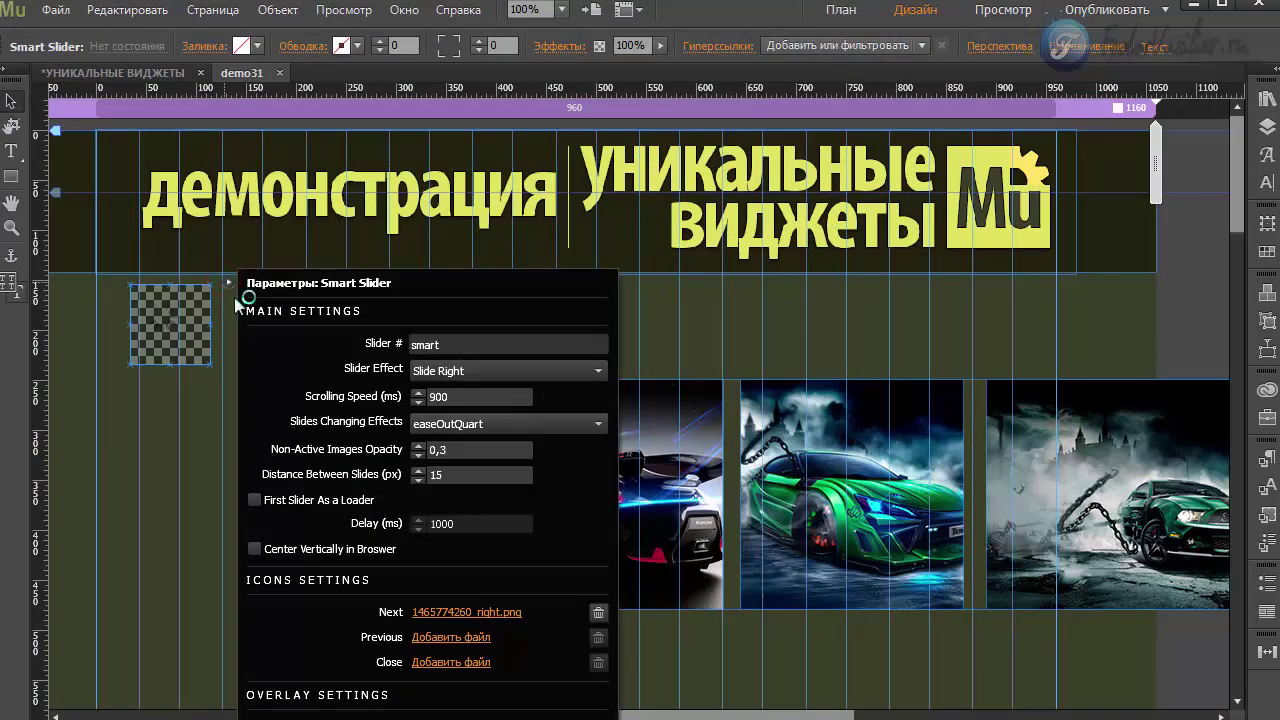
left_click(430, 638)
left_click(540, 198)
double_click(557, 142)
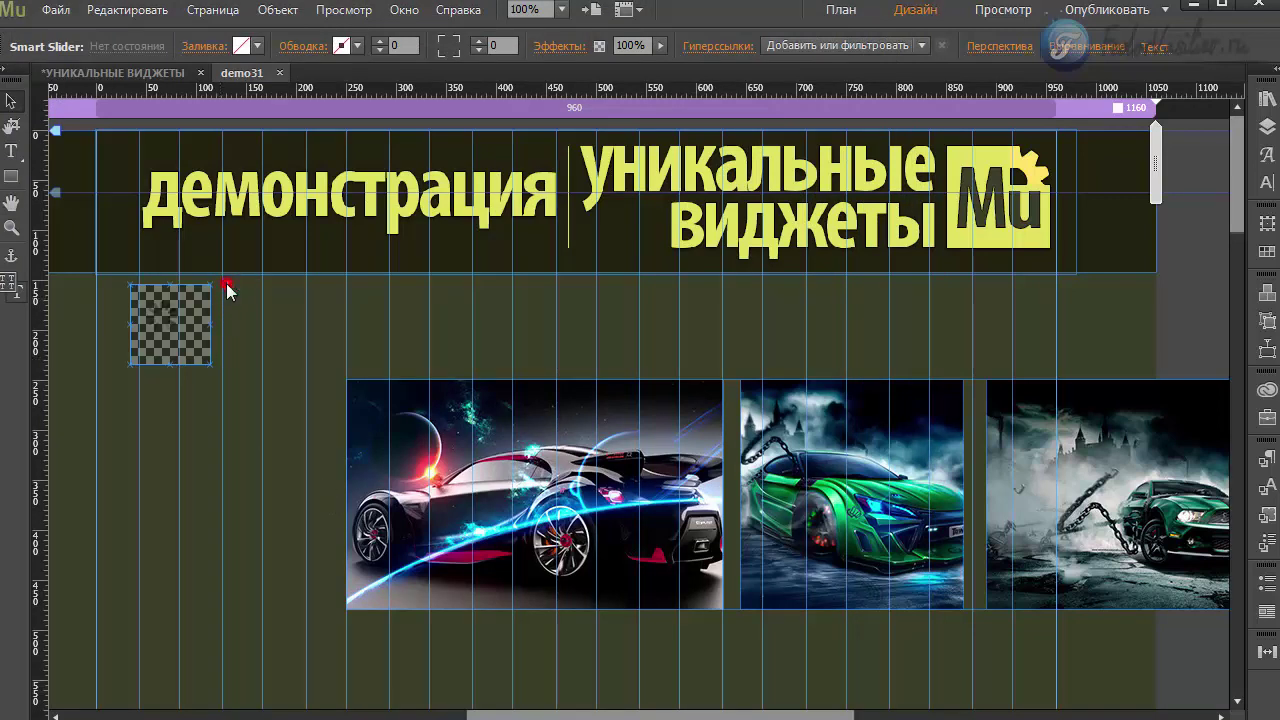
left_click(227, 285)
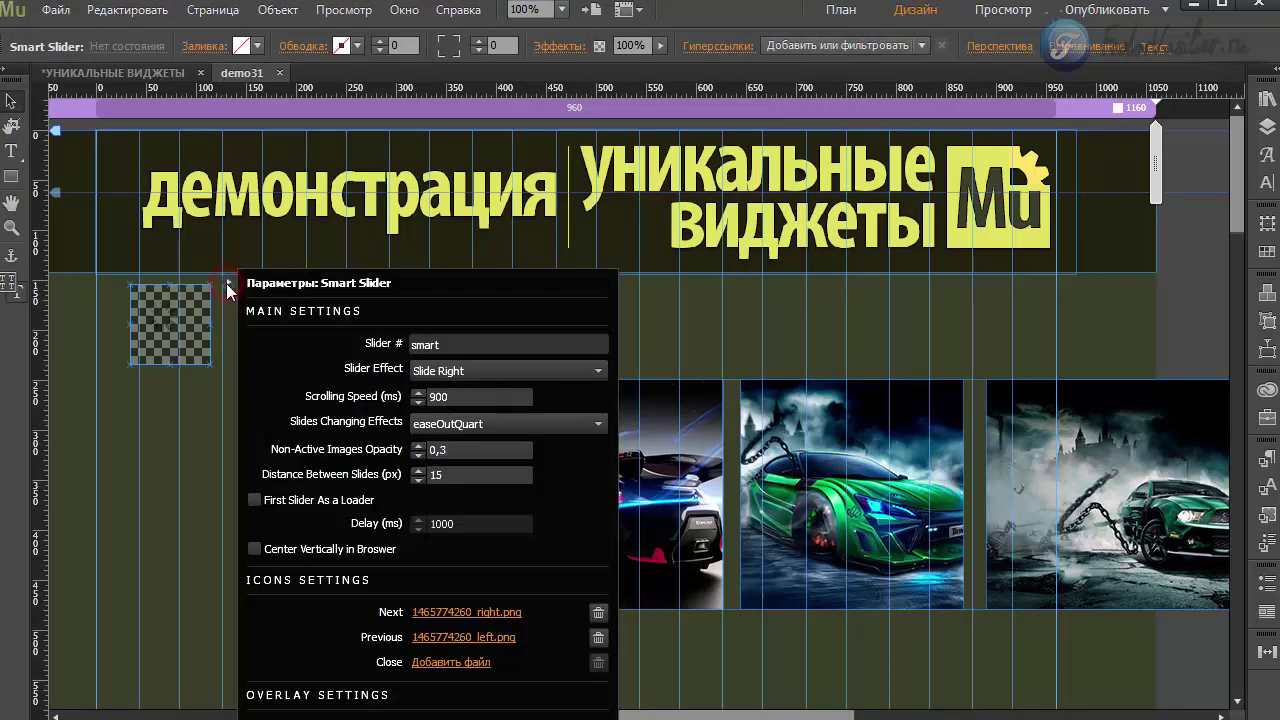
left_click(426, 668)
left_click(748, 218)
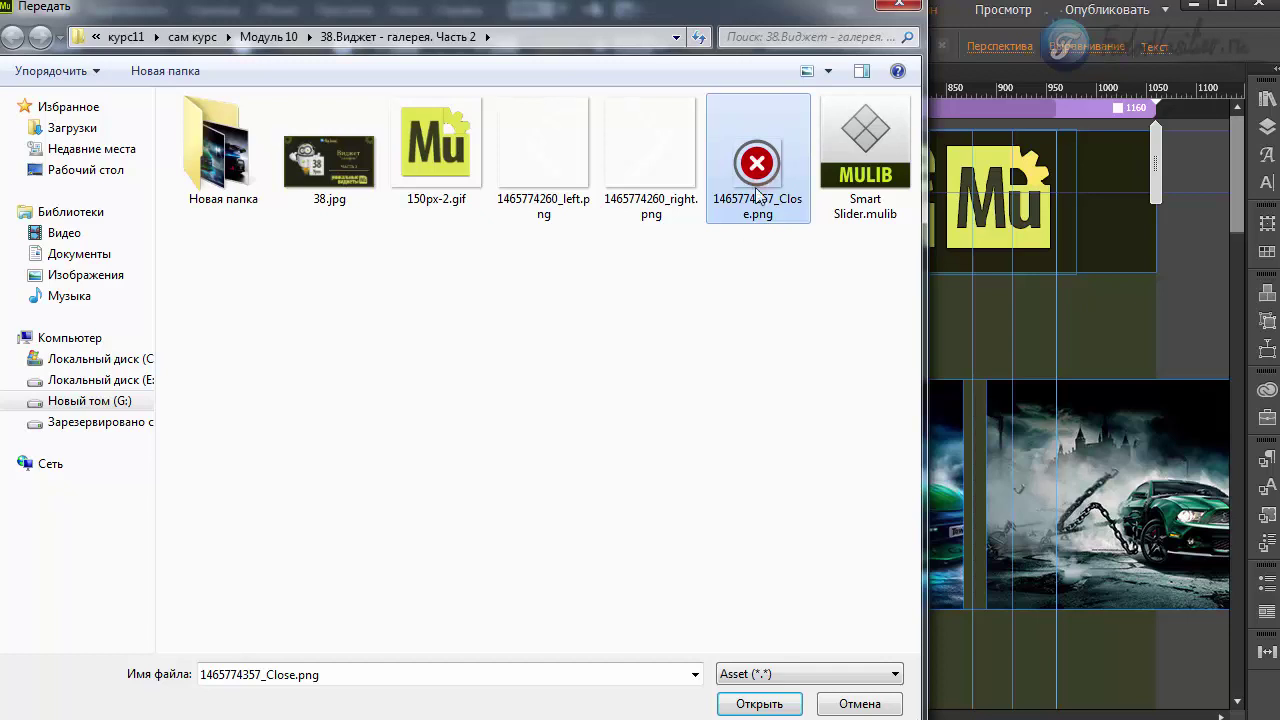
double_click(757, 180)
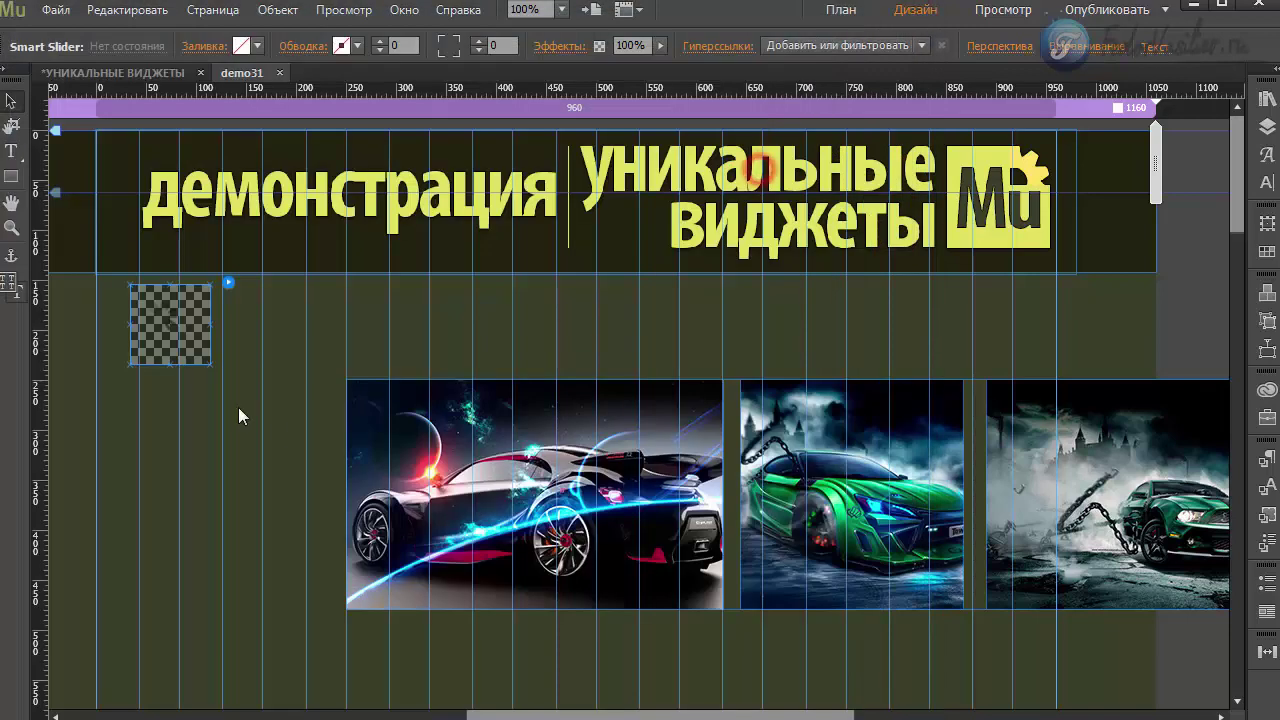
left_click(228, 285)
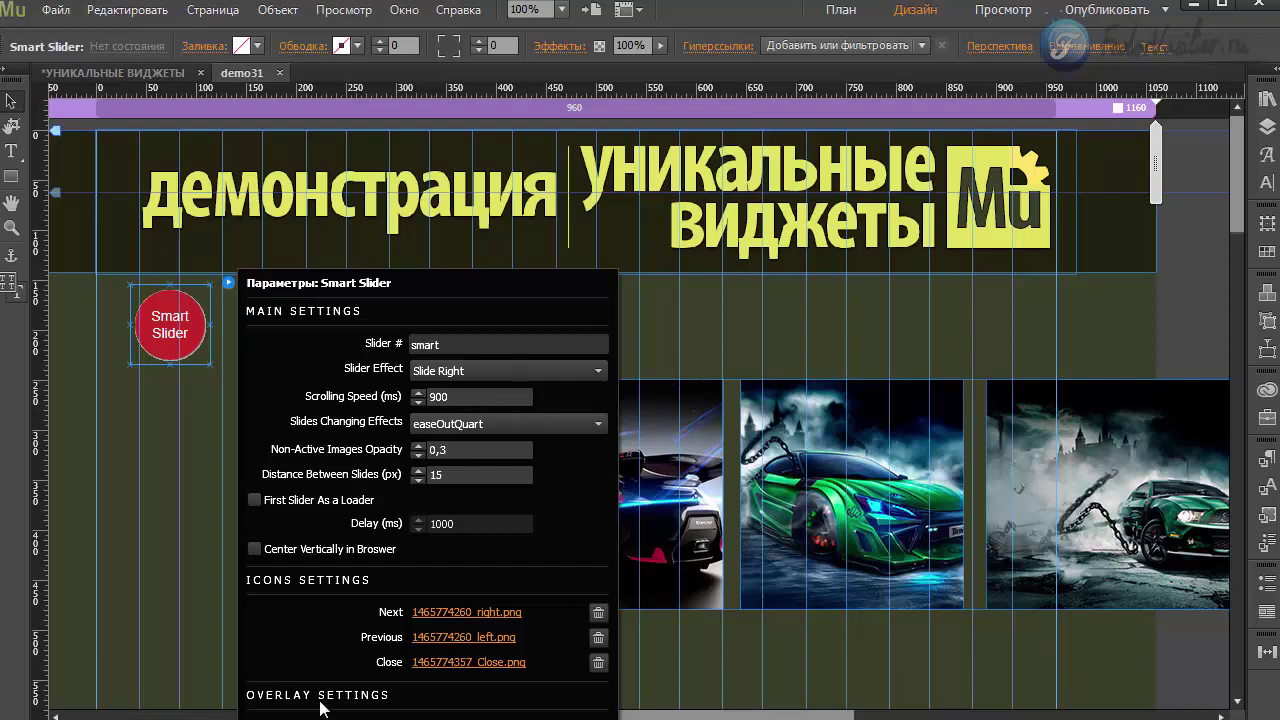
left_click(487, 648)
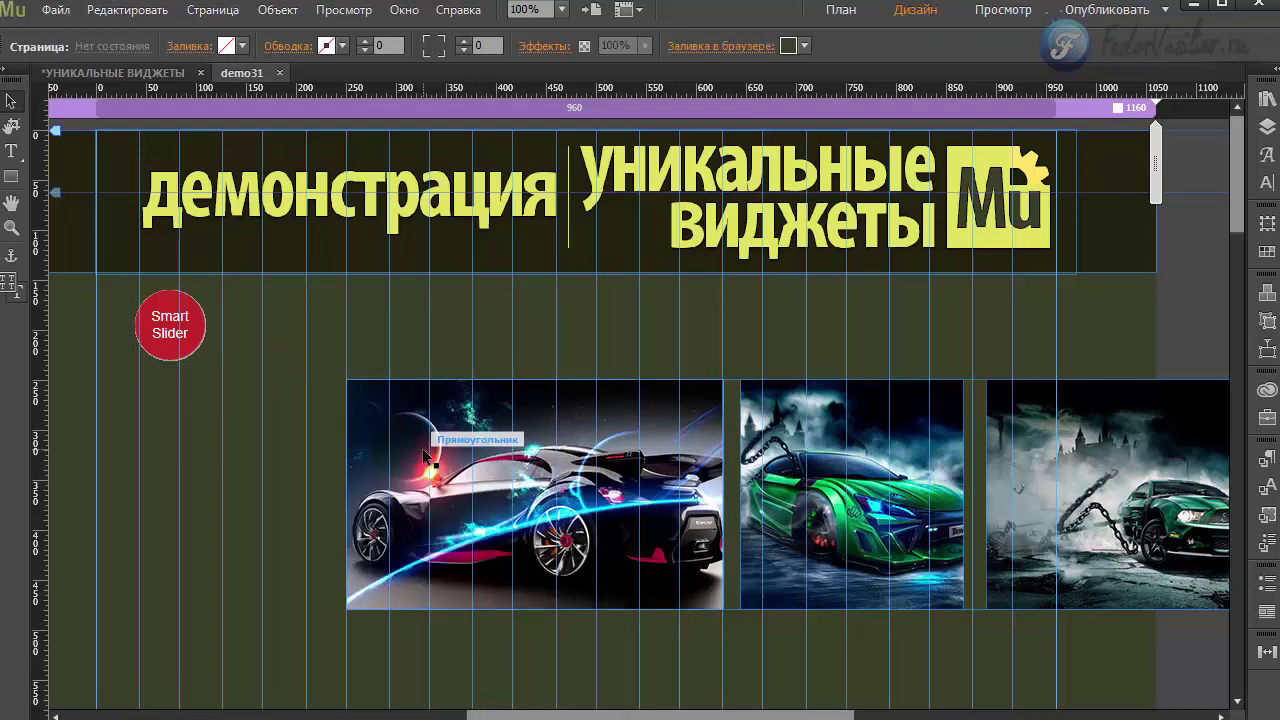
Draw a rectangle over the first car slide, slightly inside its edges.
left_click(11, 179)
mouse_move(367, 396)
left_mouse_down()
mouse_move(553, 542)
mouse_move(679, 513)
mouse_move(706, 597)
left_mouse_up()
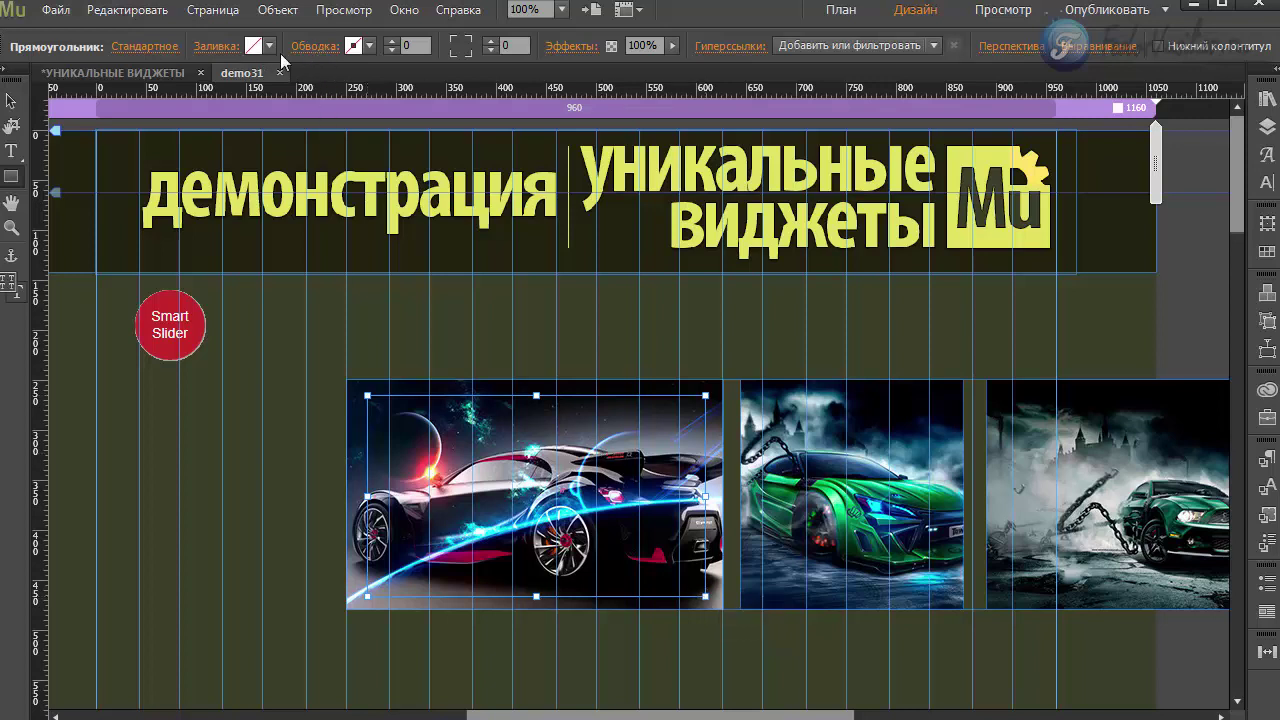
Give the rectangle over the first slide a 6-pixel stroke aligned to the outside.
left_click(10, 100)
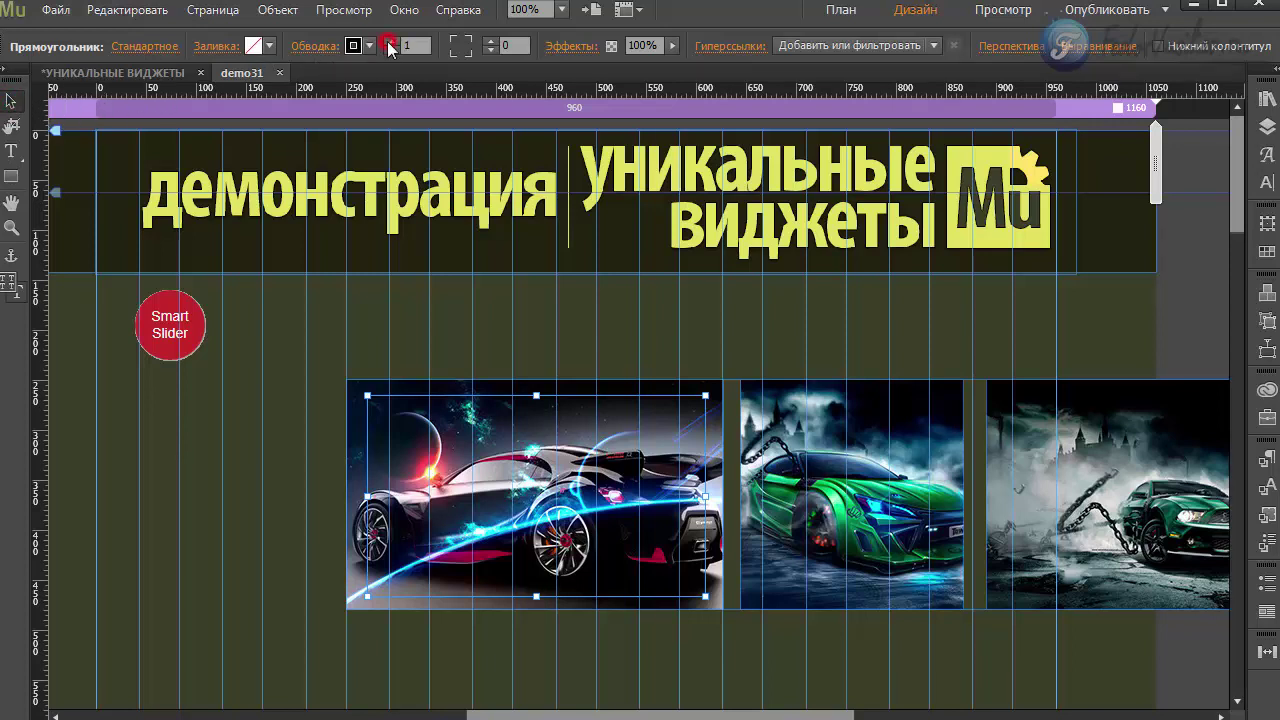
left_click(389, 45)
left_click(389, 45)
left_click(389, 45)
left_click(389, 45)
left_click(389, 45)
left_click(316, 46)
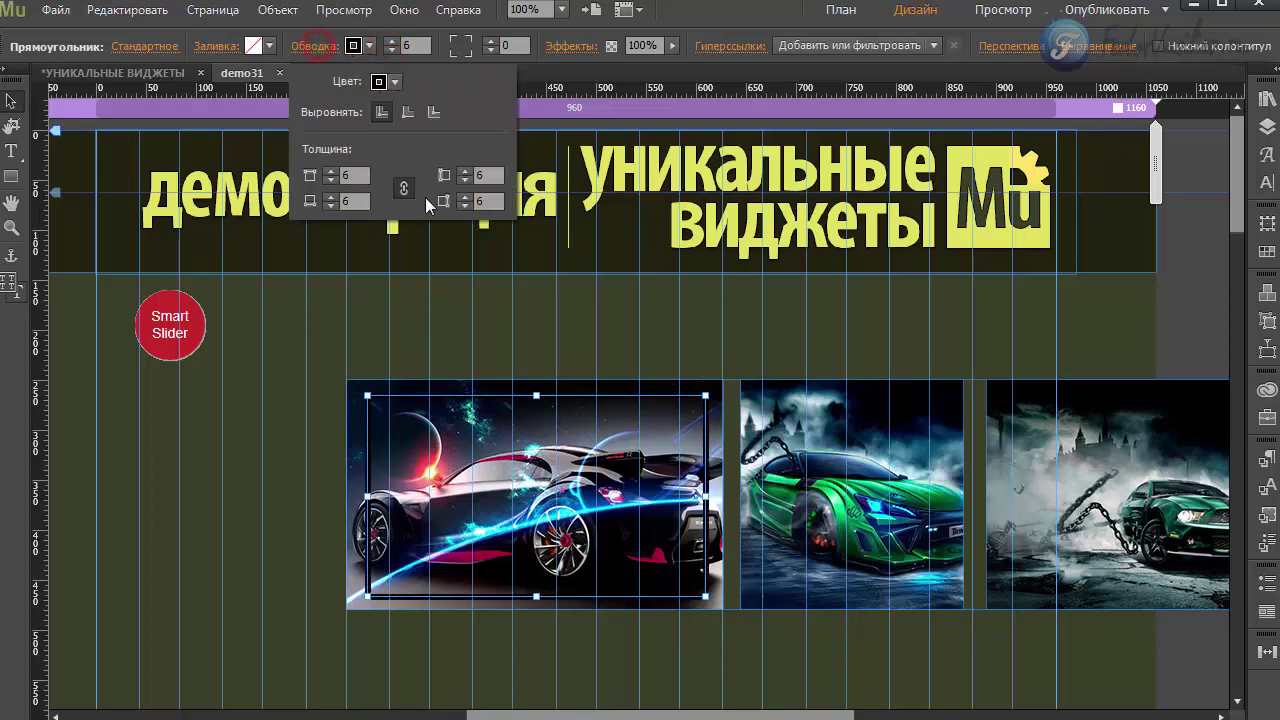
left_click(433, 111)
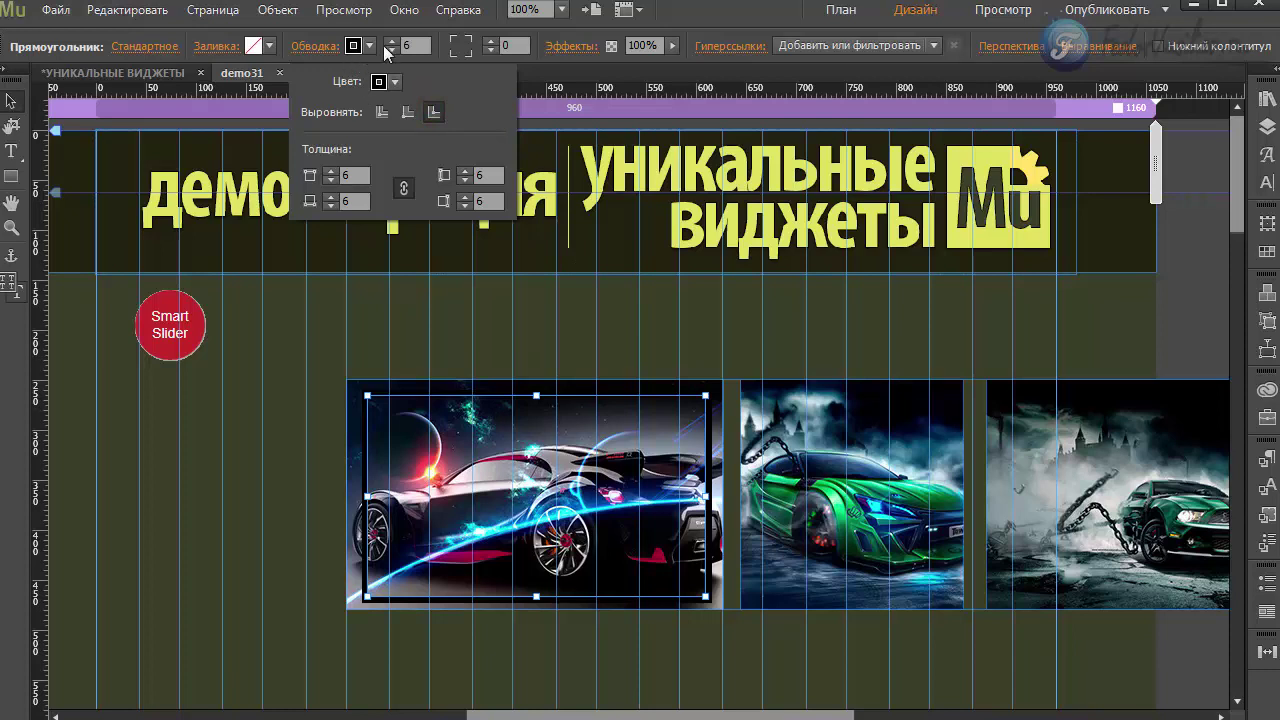
Color the rectangle's stroke with the yellow swatch E0E05E.
left_click(353, 45)
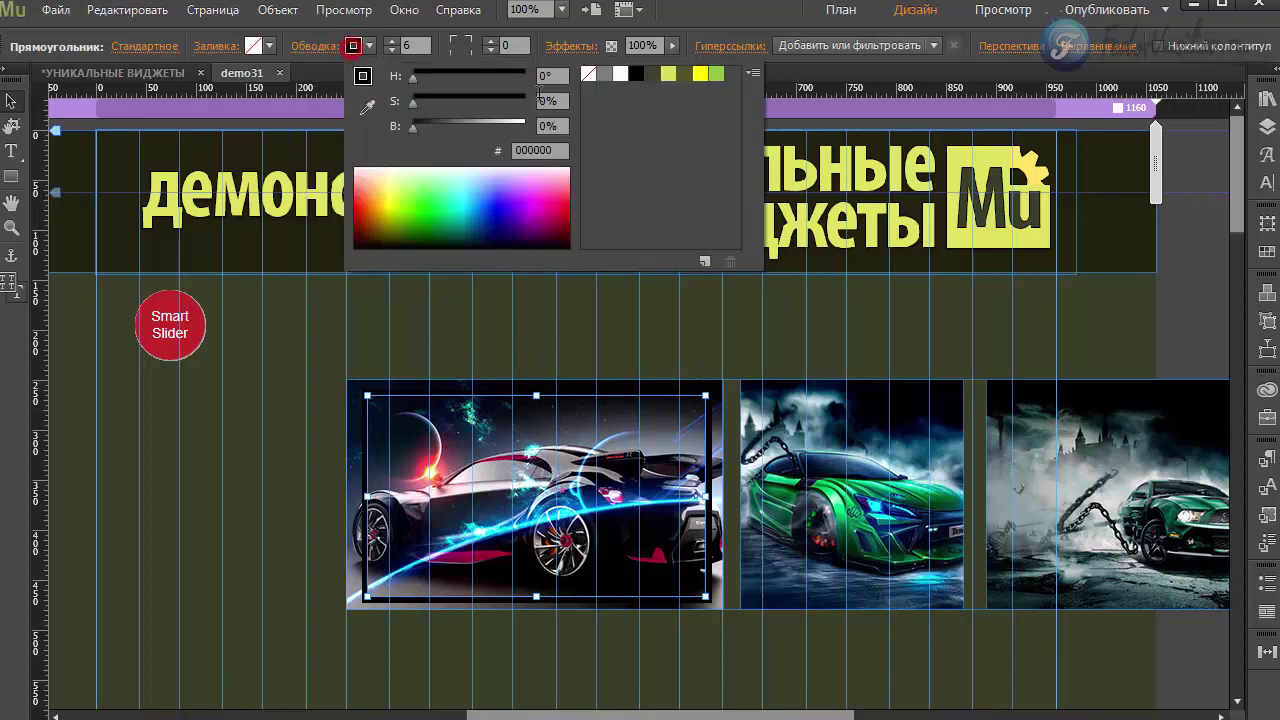
left_click(665, 73)
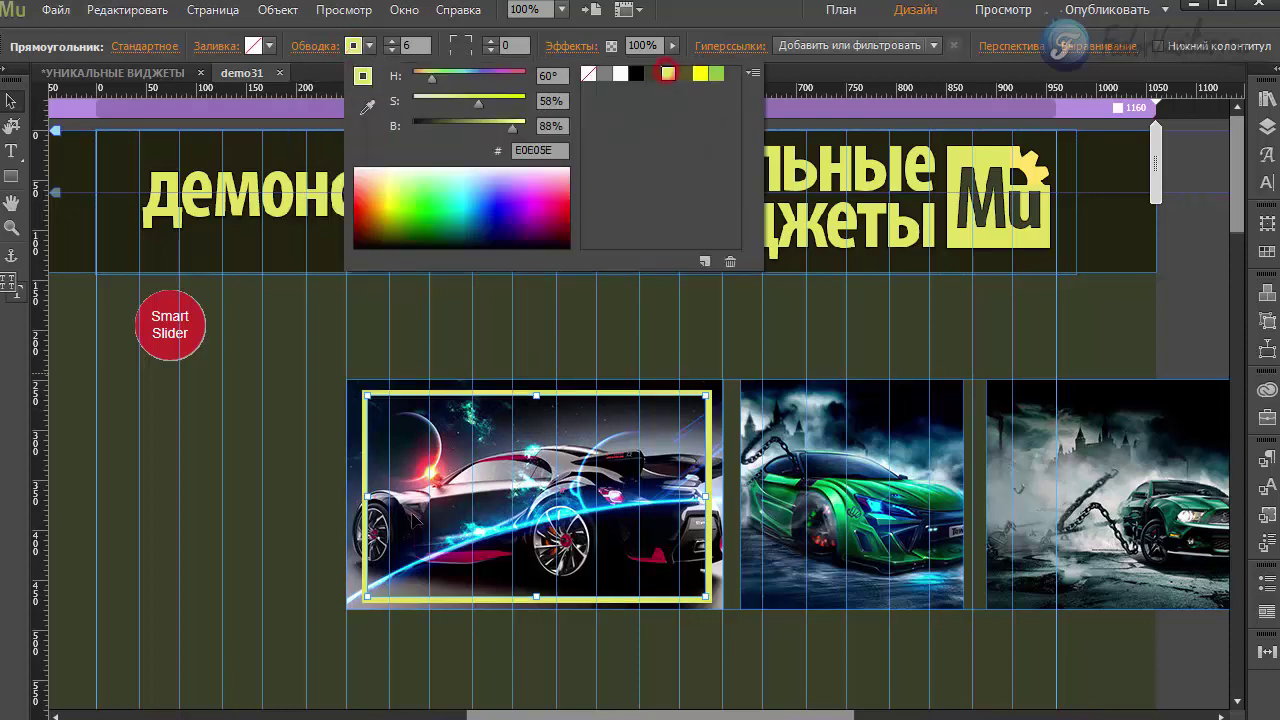
left_click(695, 20)
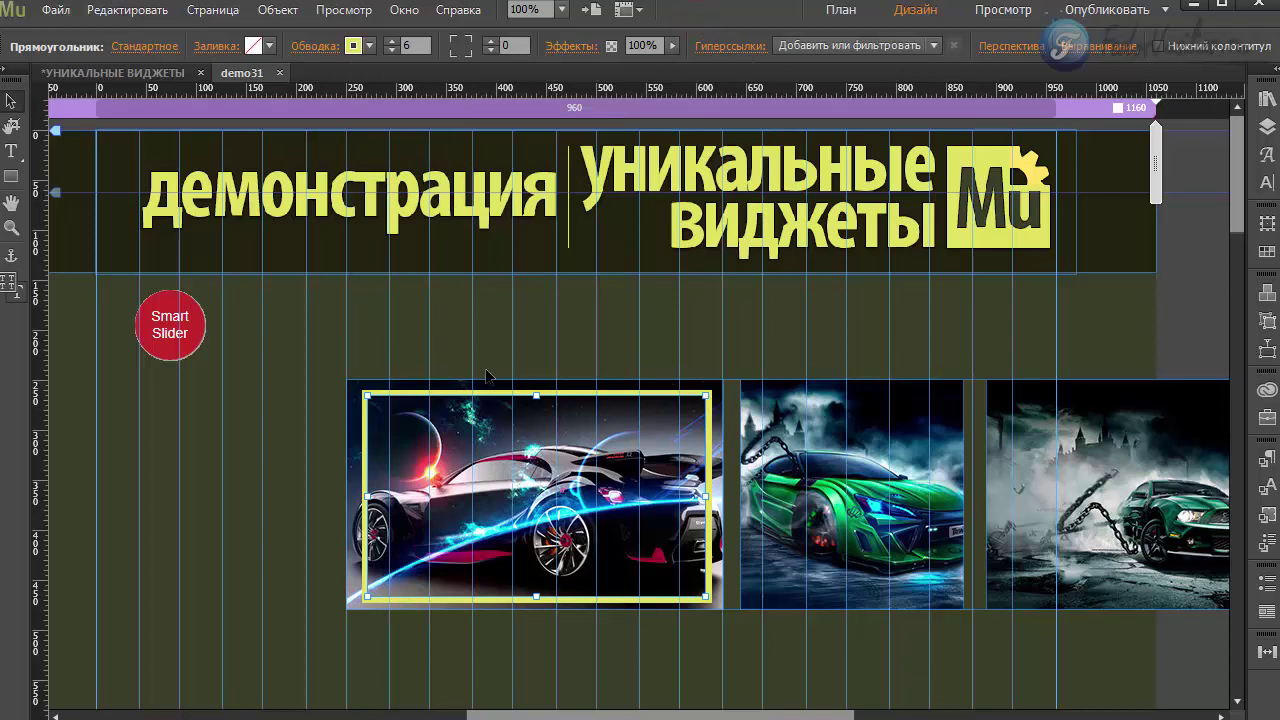
Add a text frame reading "демо" inside the upper part of the yellow frame on the first slide.
left_click(11, 150)
left_click_drag(397, 415, 673, 472)
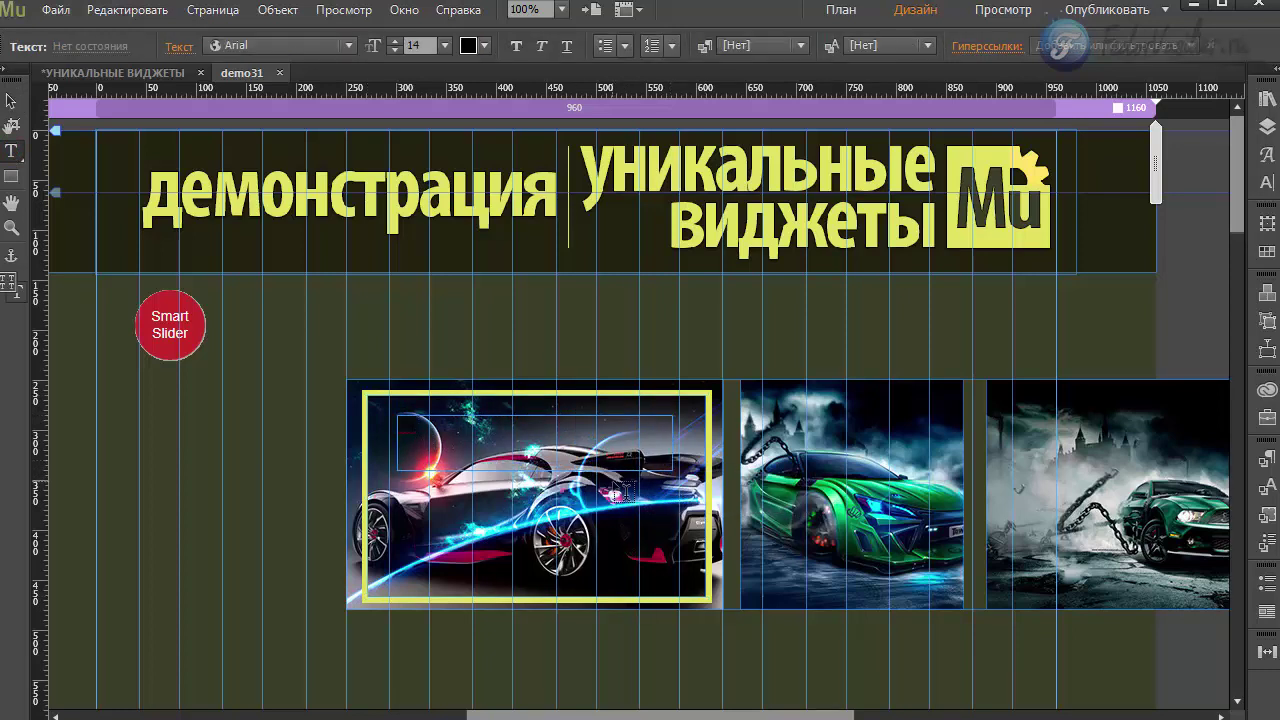
type("демо")
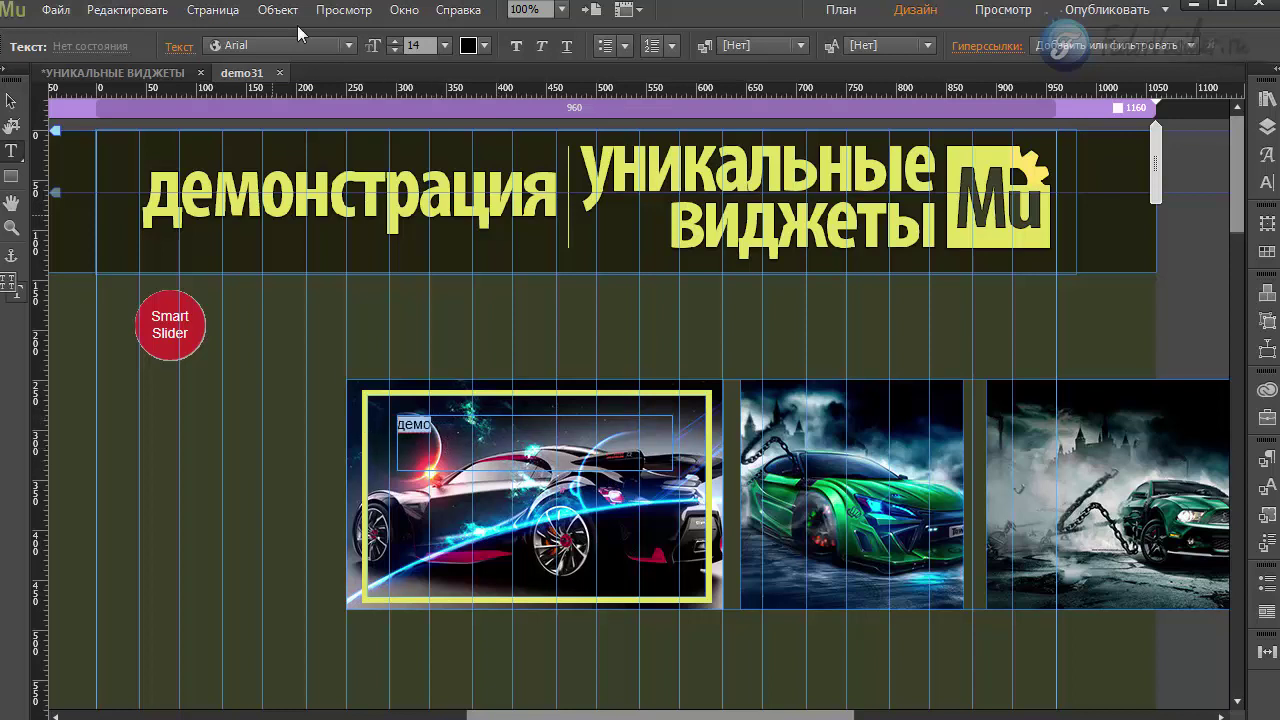
Format the "демо" text in UbuntuB Bold at size 48 with the yellow swatch color.
left_click(347, 46)
scroll(343, 206, "up", 5)
left_click(311, 127)
left_click(445, 46)
left_click(465, 309)
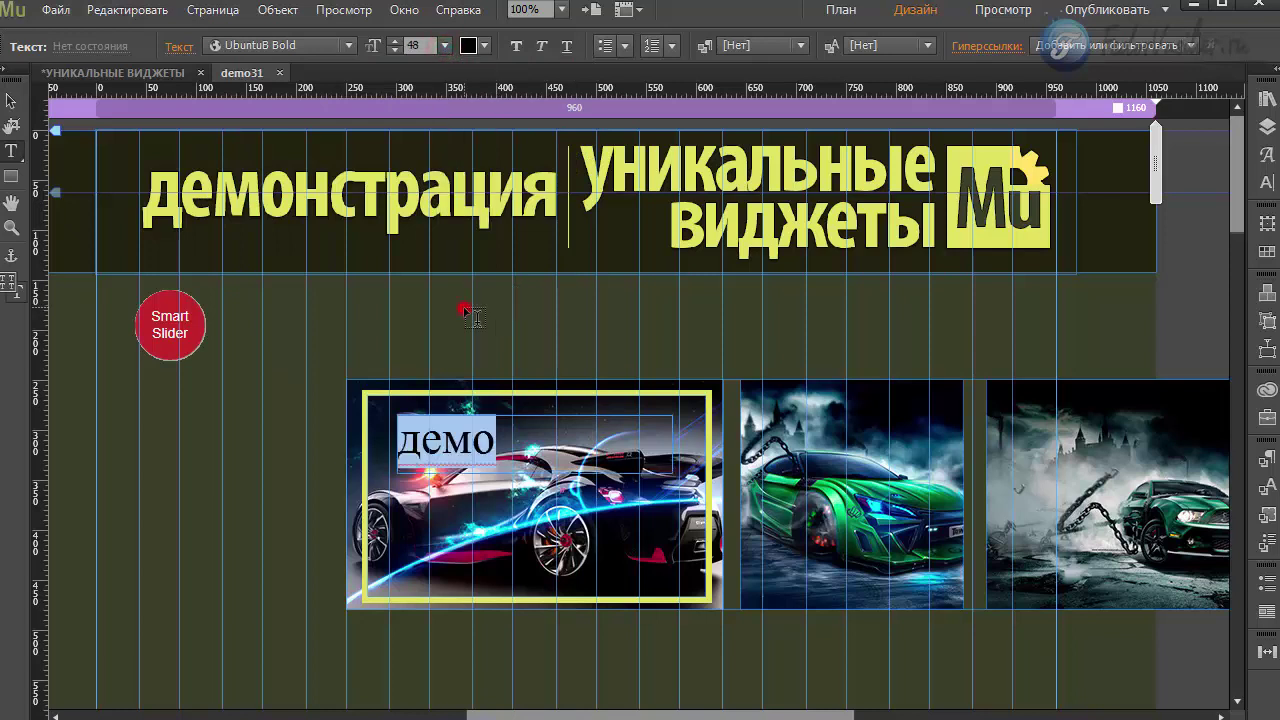
left_click(467, 46)
left_click(784, 73)
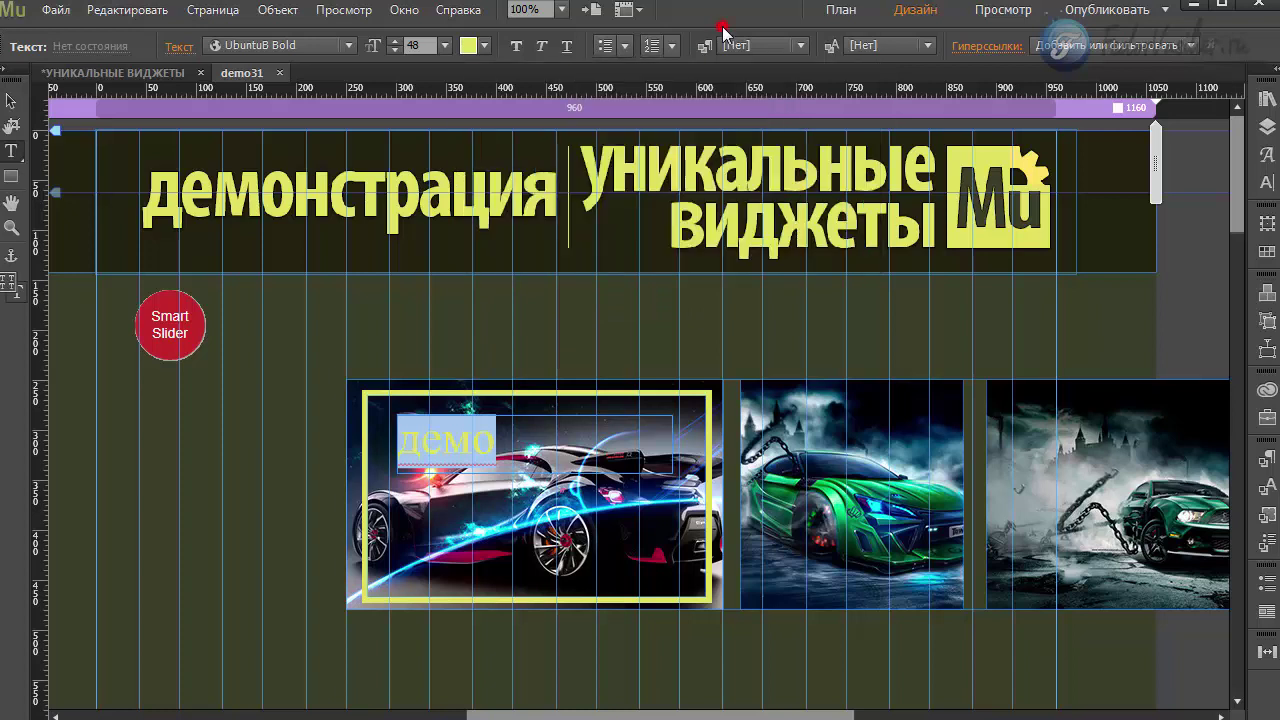
Center the "демо" text horizontally within its frame.
left_click(1266, 154)
left_click(1266, 182)
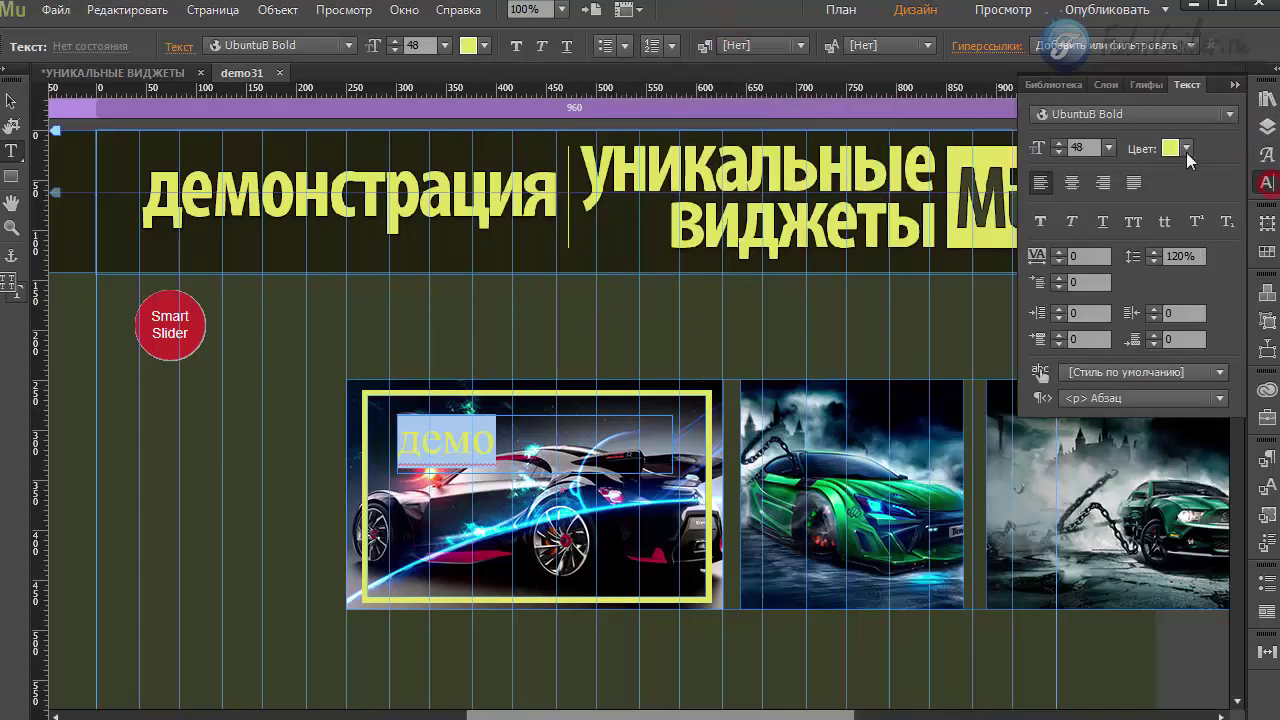
left_click(1079, 186)
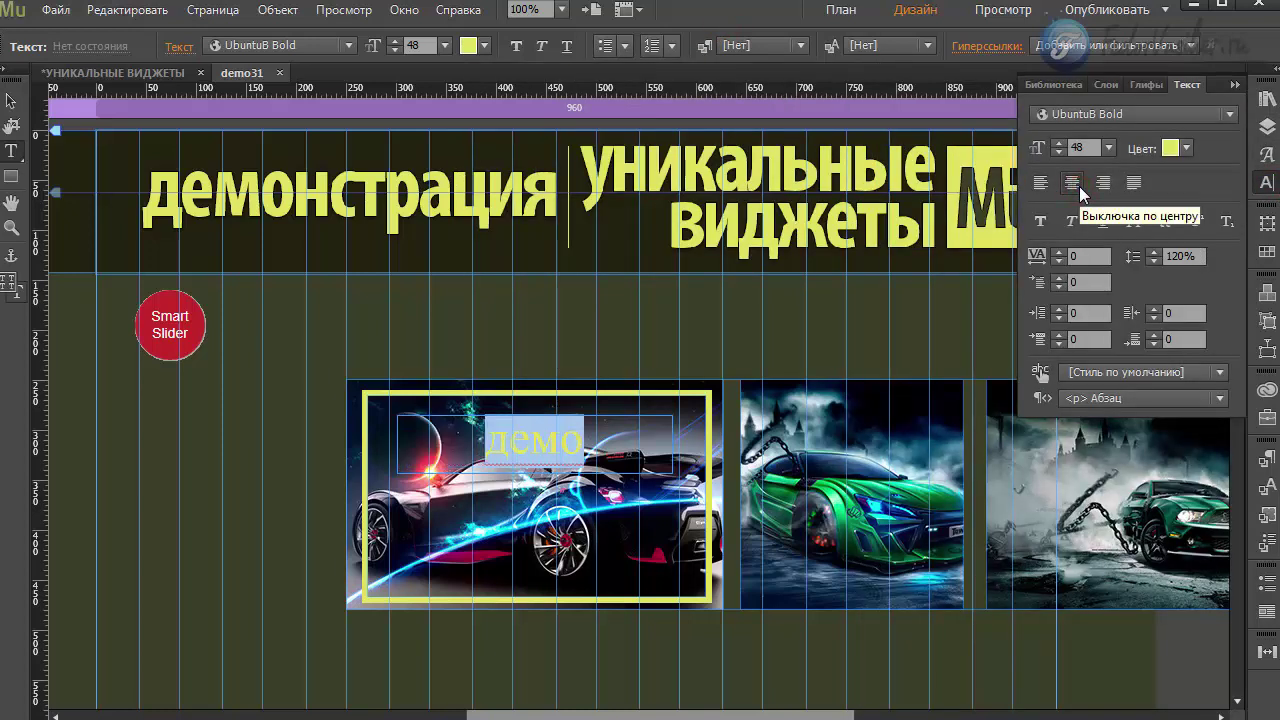
key("Escape")
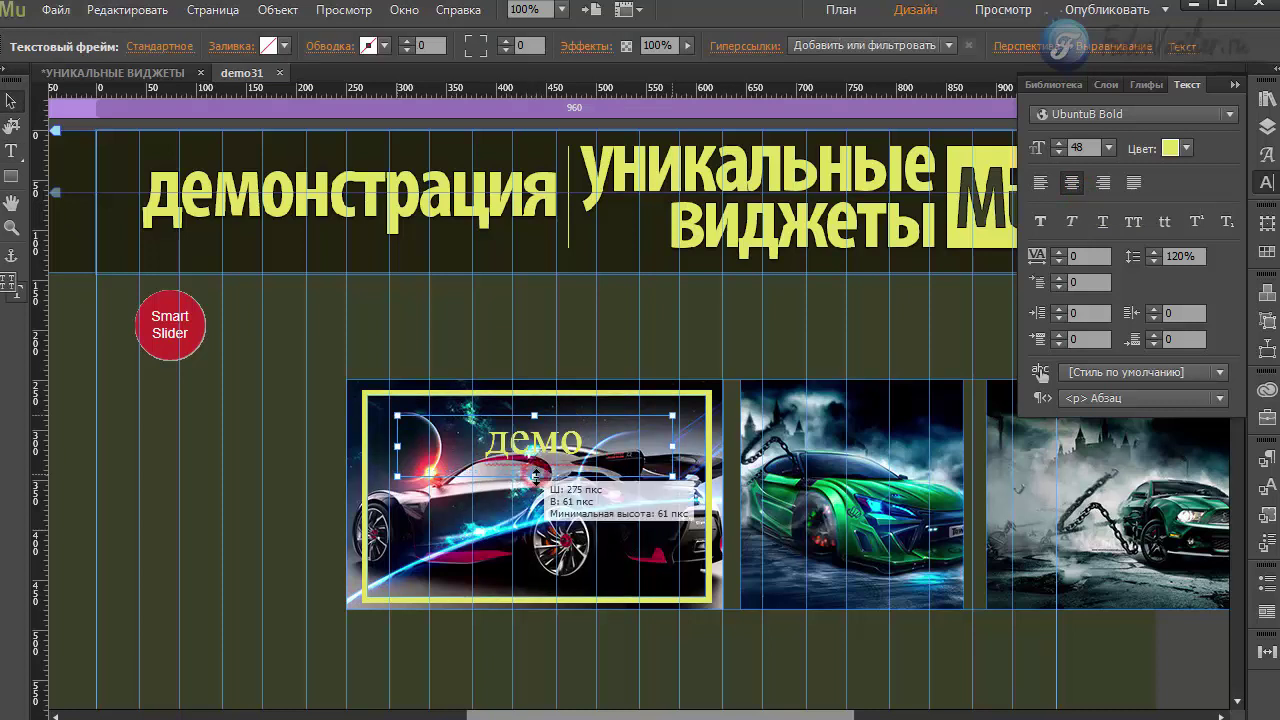
Duplicate the "демо" text frame straight below and give the copy a corner radius of 10 and fill E0E05E.
left_click_drag(522, 446, 524, 551, "alt")
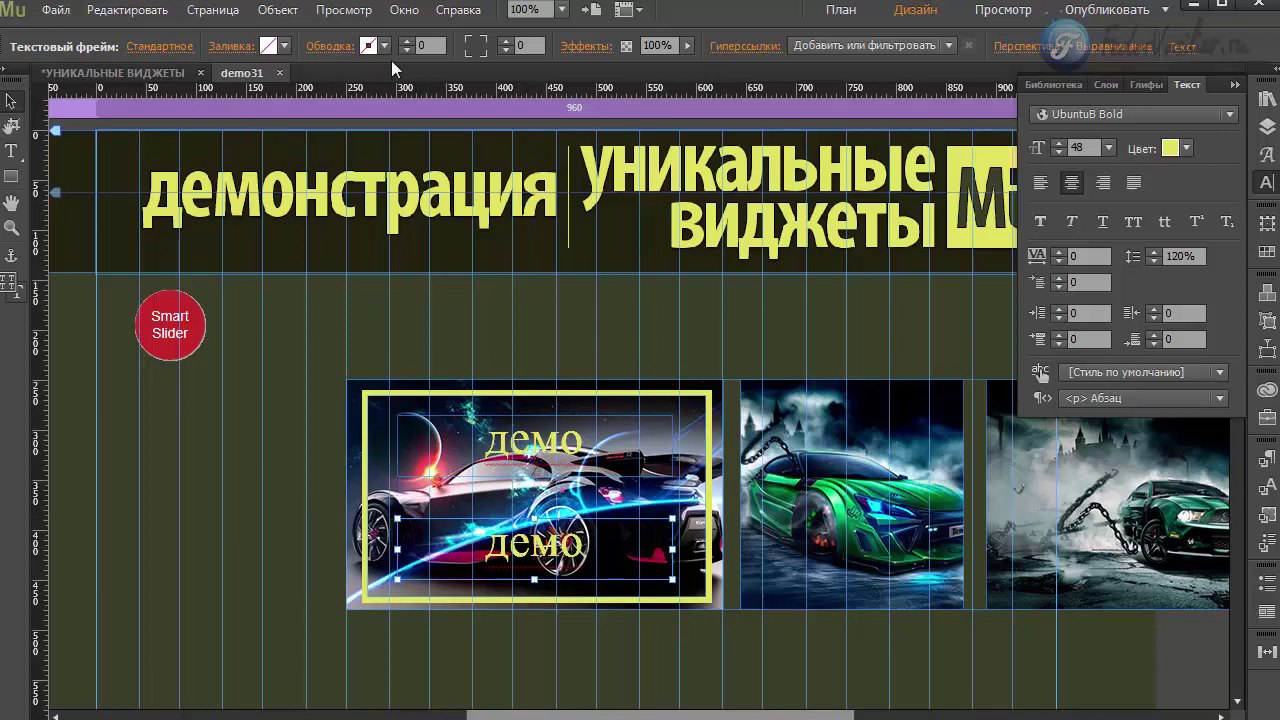
left_click(270, 46)
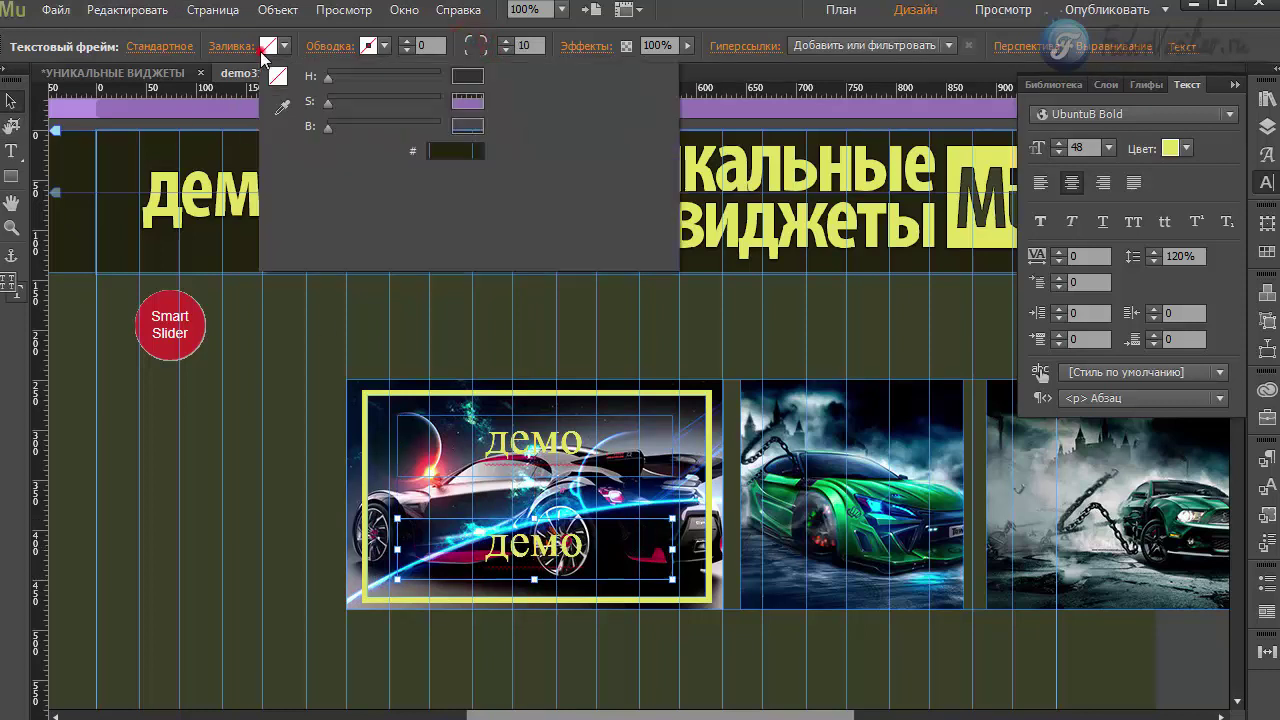
left_click(580, 75)
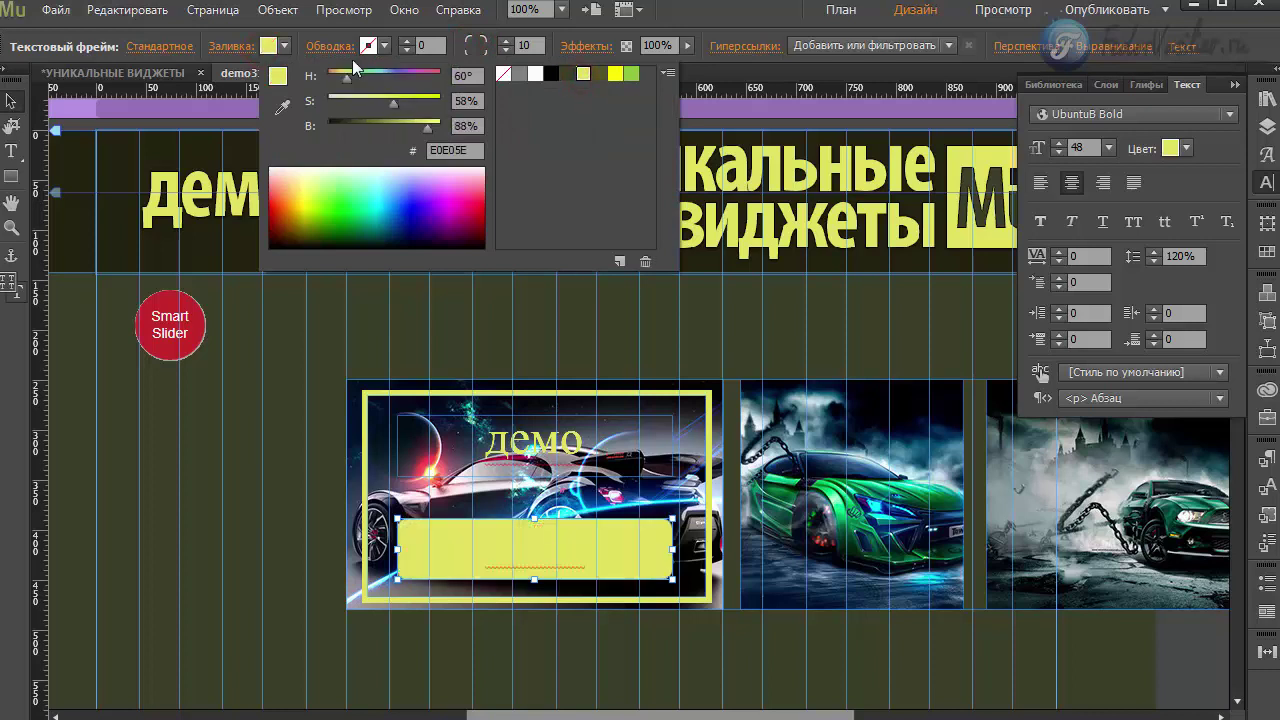
Recolor the text on the lower yellow "демо" block with the dark olive swatch and deselect the block.
left_click(11, 150)
double_click(497, 546)
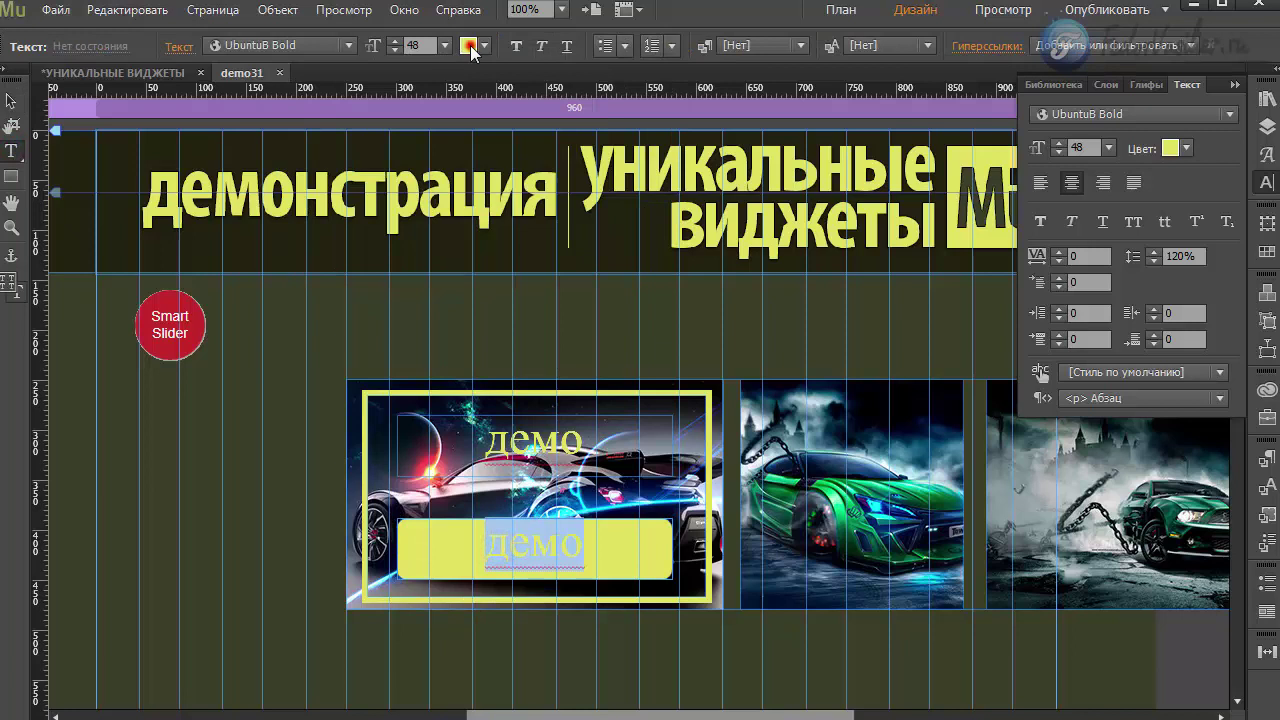
left_click(468, 45)
left_click(762, 74)
left_click(492, 562)
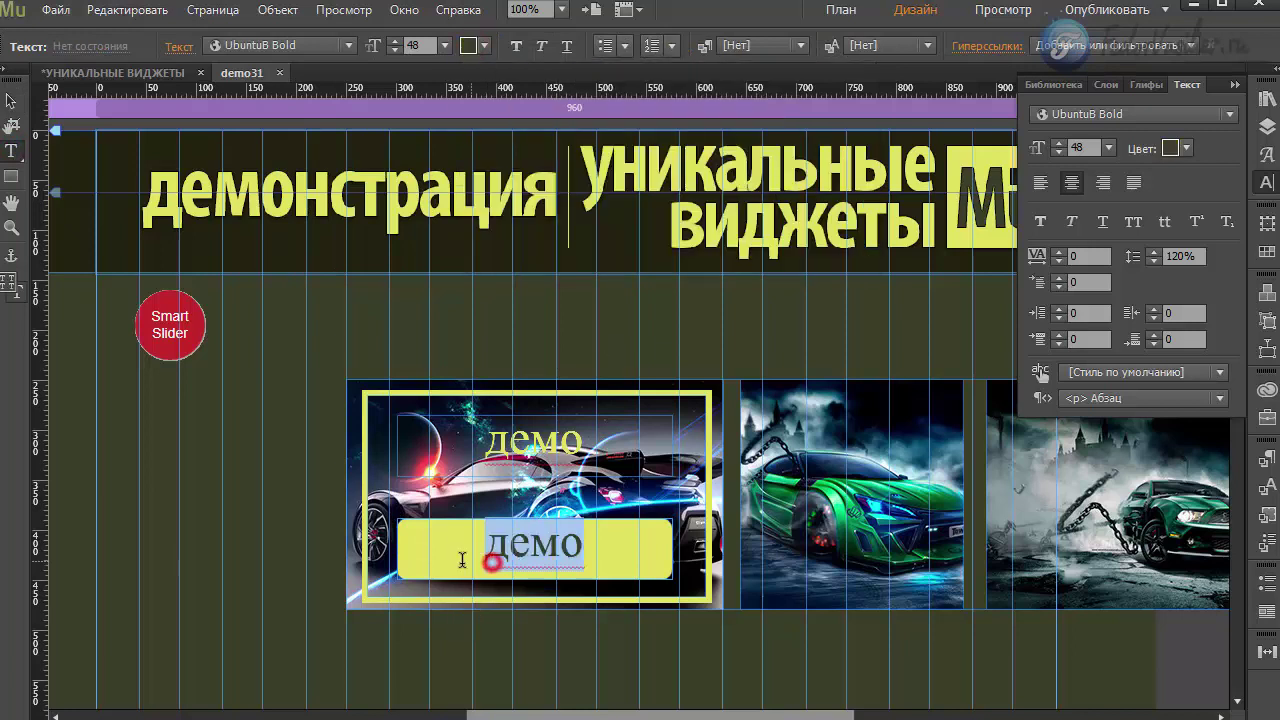
left_click(11, 101)
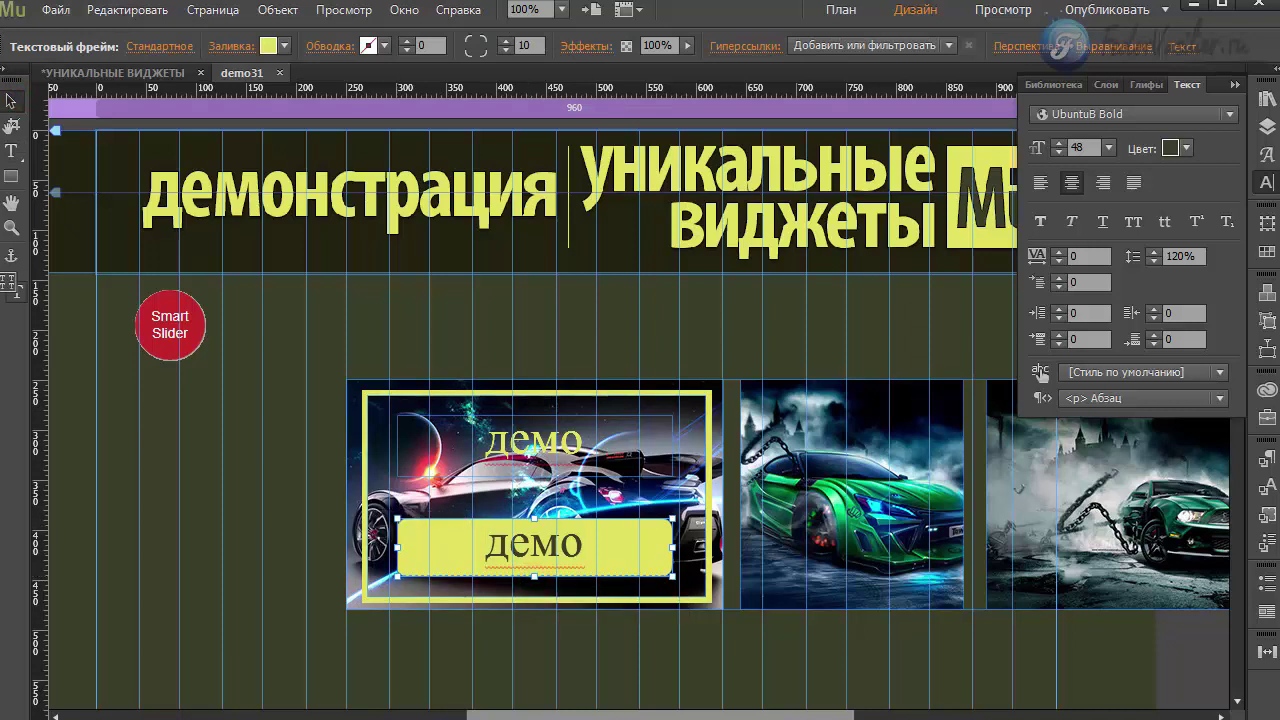
left_click(237, 514)
Copy the yellow frame and both "демо" text frames from the first slide onto the third slide.
left_click_drag(738, 716, 815, 718)
left_click(418, 437)
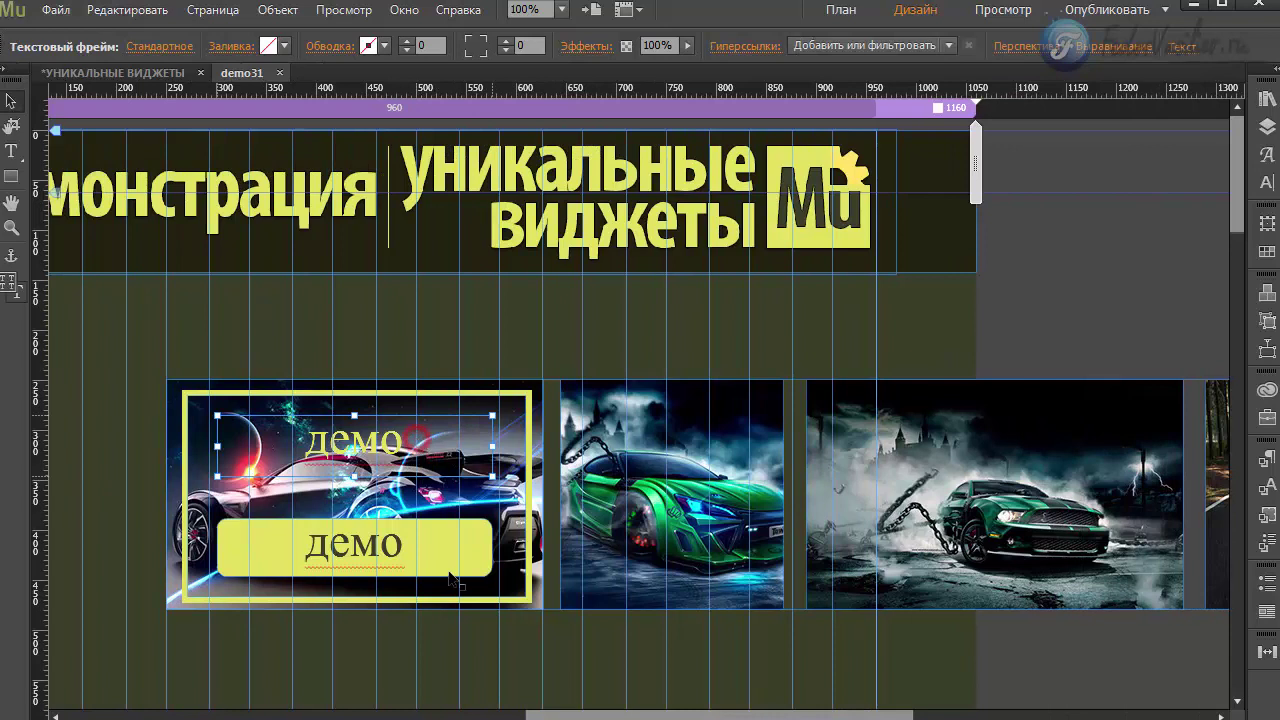
left_click(443, 534, "shift")
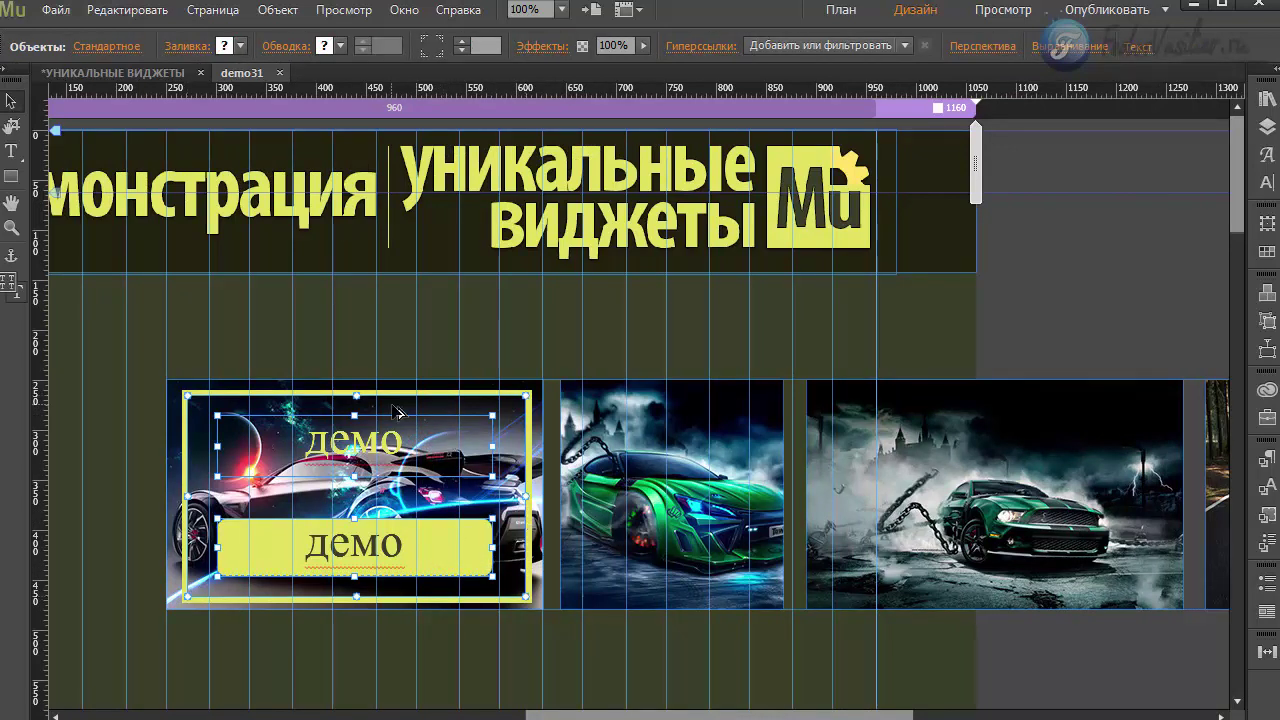
left_click_drag(380, 405, 1018, 403)
left_click(648, 485)
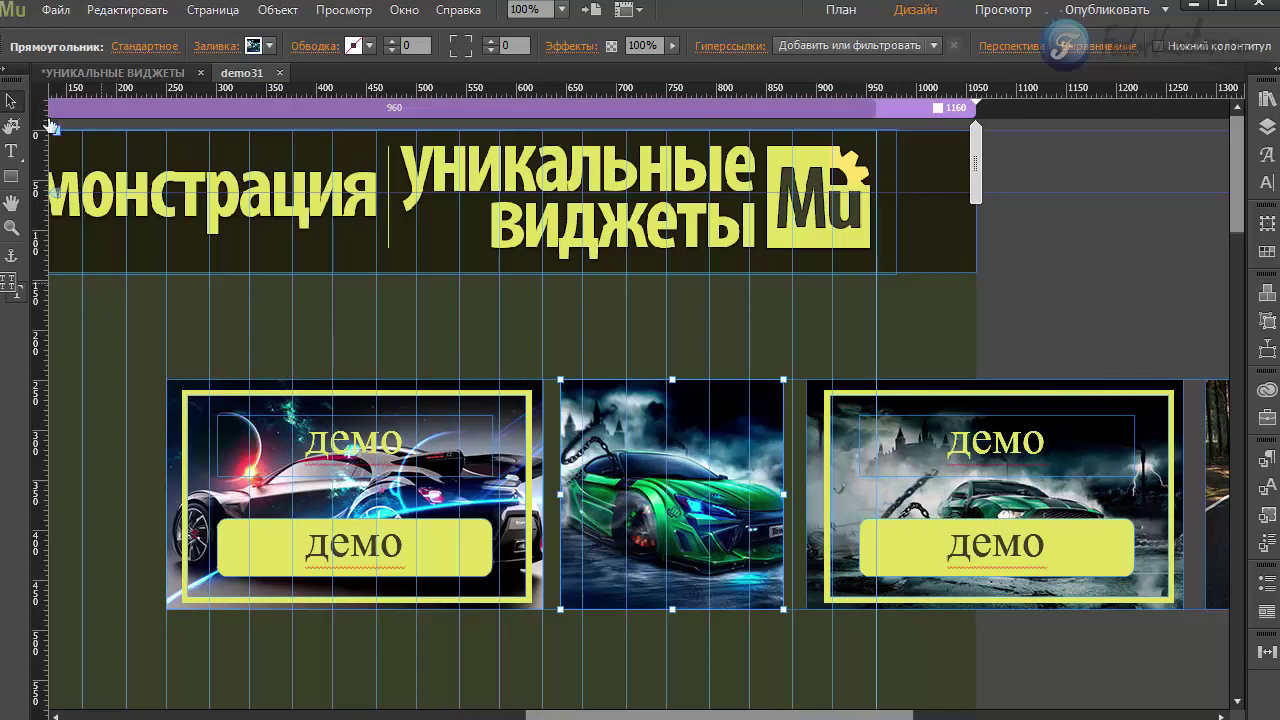
Preview the demo31 page in the browser and test the slider's navigation and the rollover overlays on the slides.
left_click(55, 9)
left_click(107, 347)
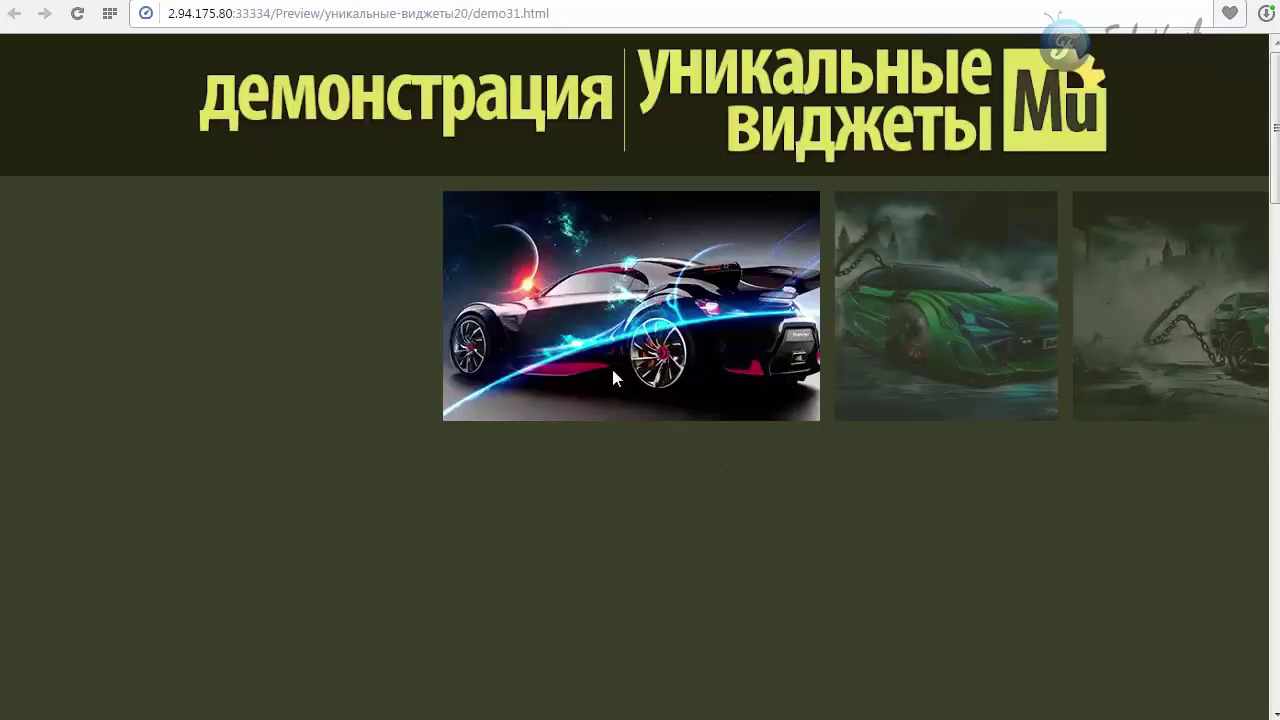
mouse_move(612, 369)
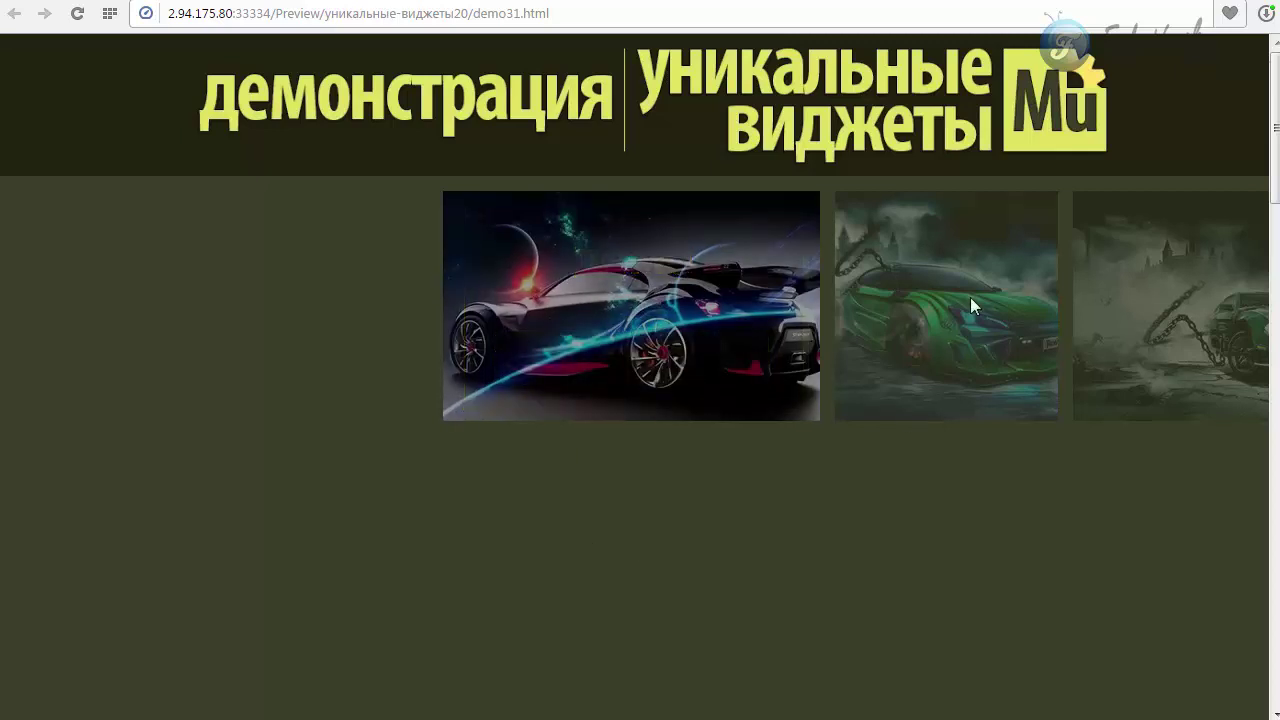
left_click(1120, 238)
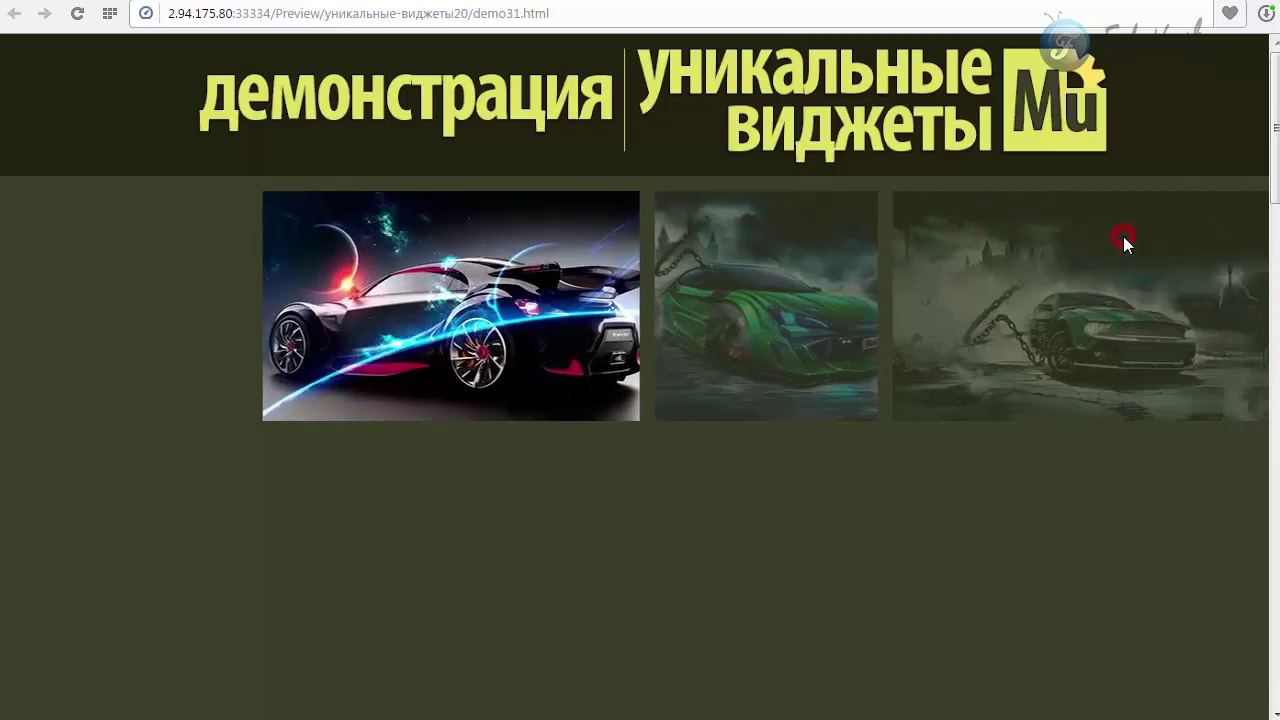
left_click(950, 210)
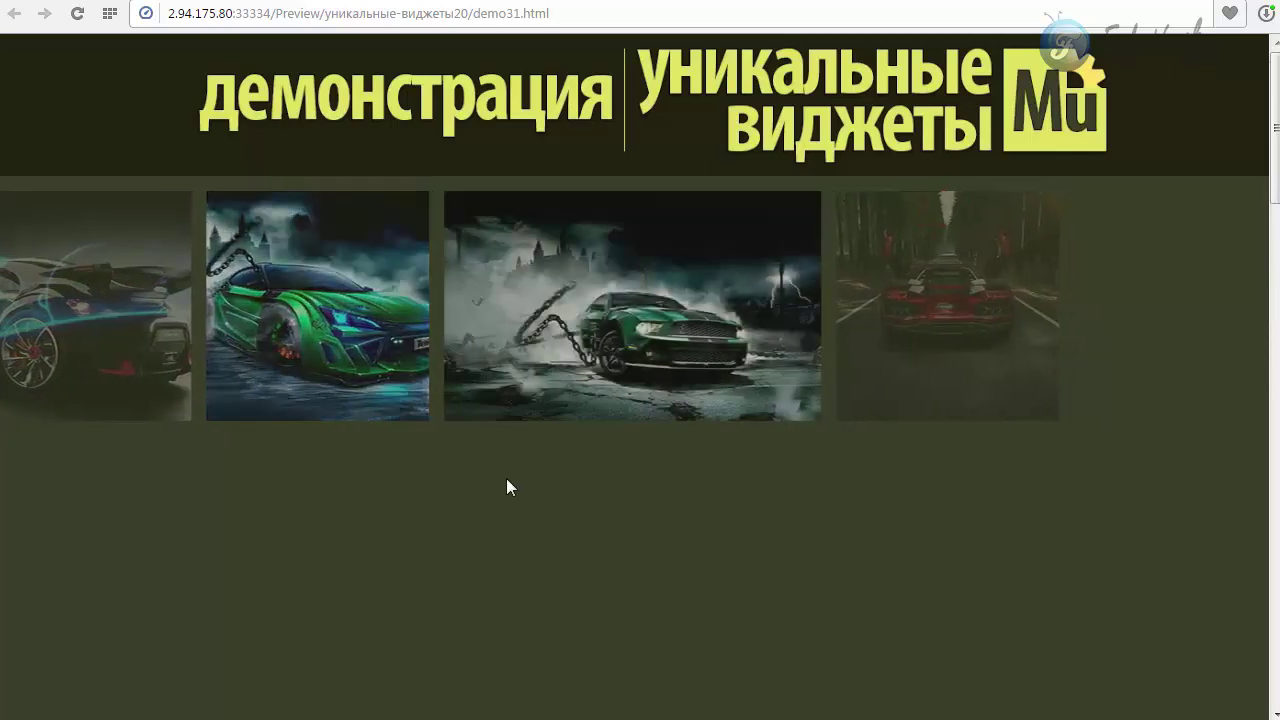
mouse_move(560, 326)
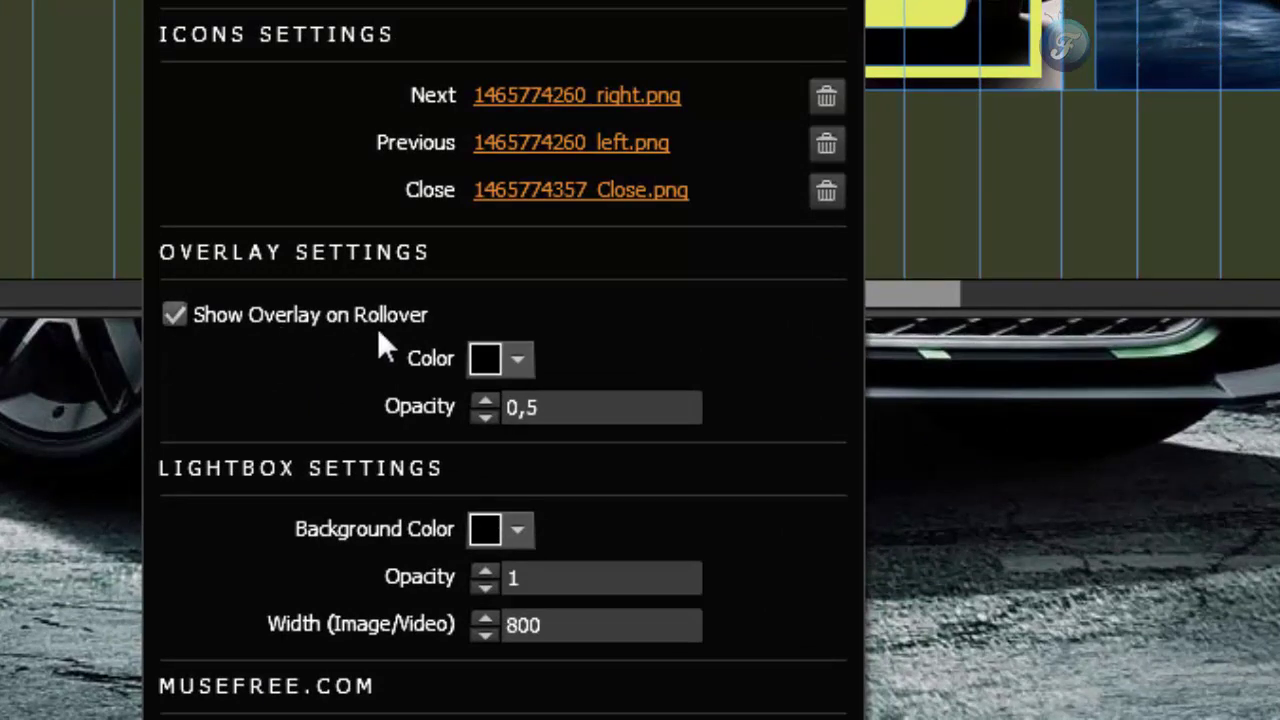
Set the Smart Slider's rollover overlay color to the light green swatch and raise the overlay opacity slightly.
left_click(479, 360)
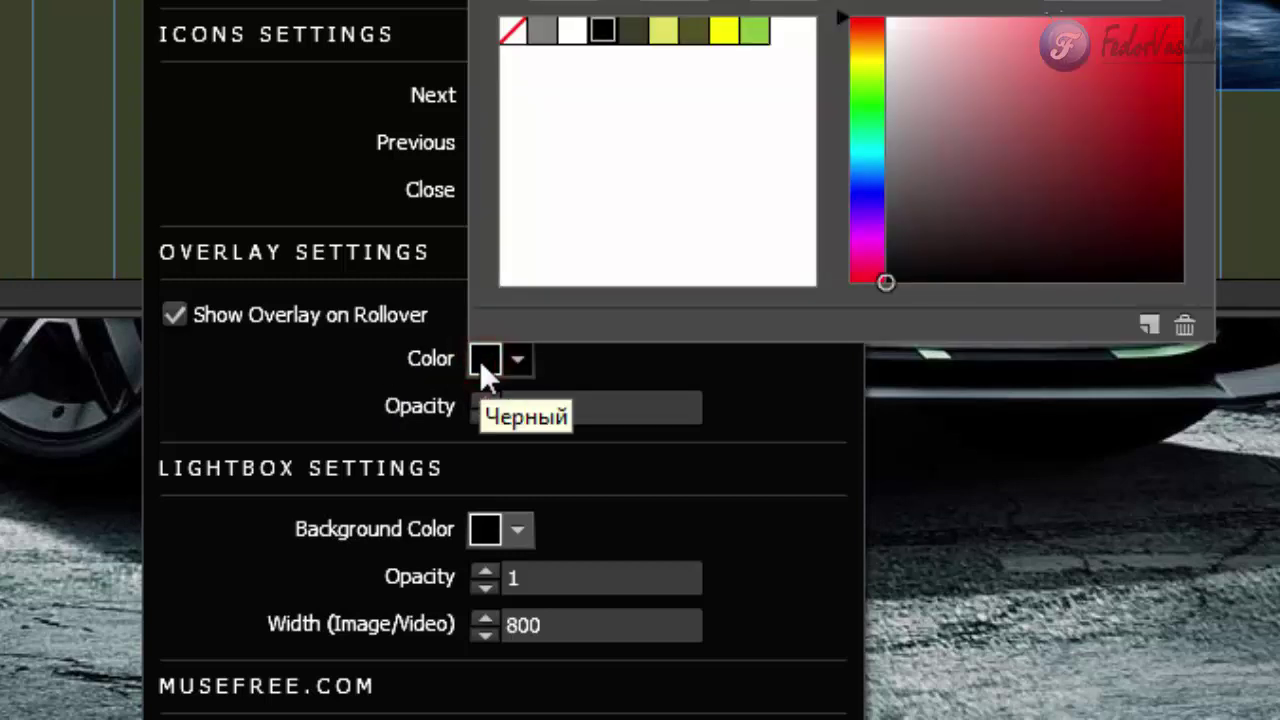
left_click(755, 31)
left_click(374, 358)
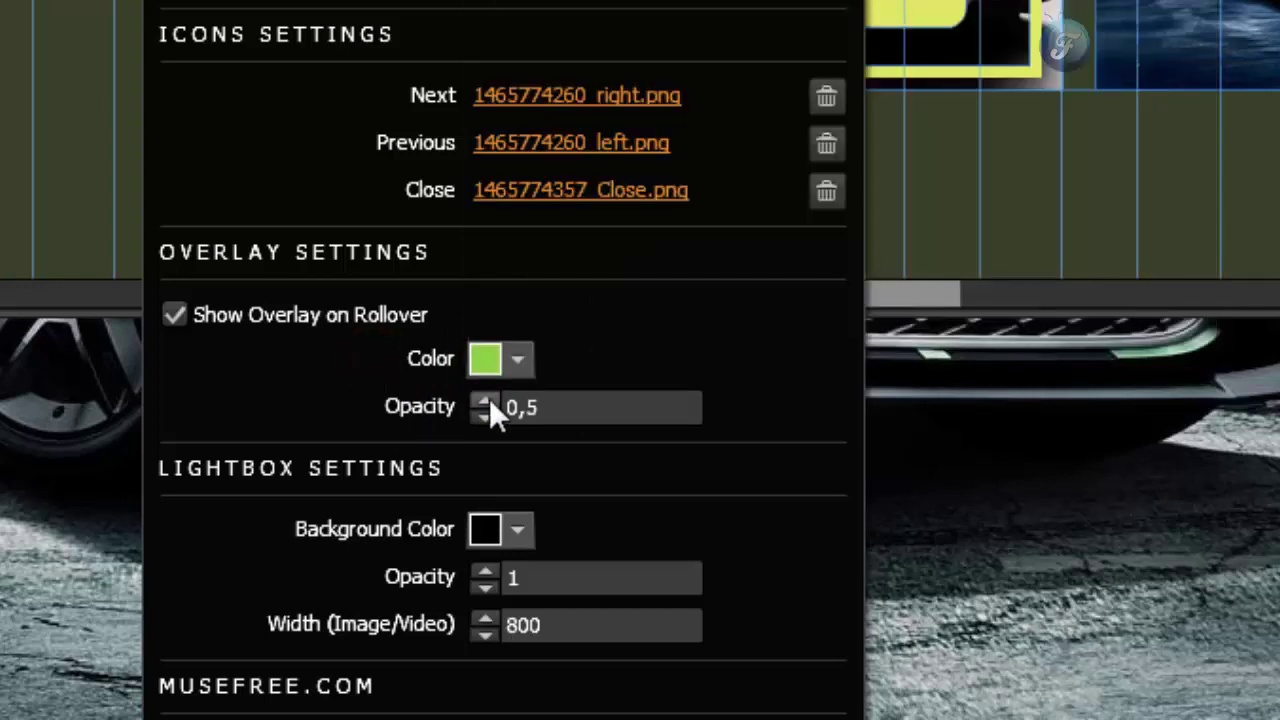
left_click(488, 405)
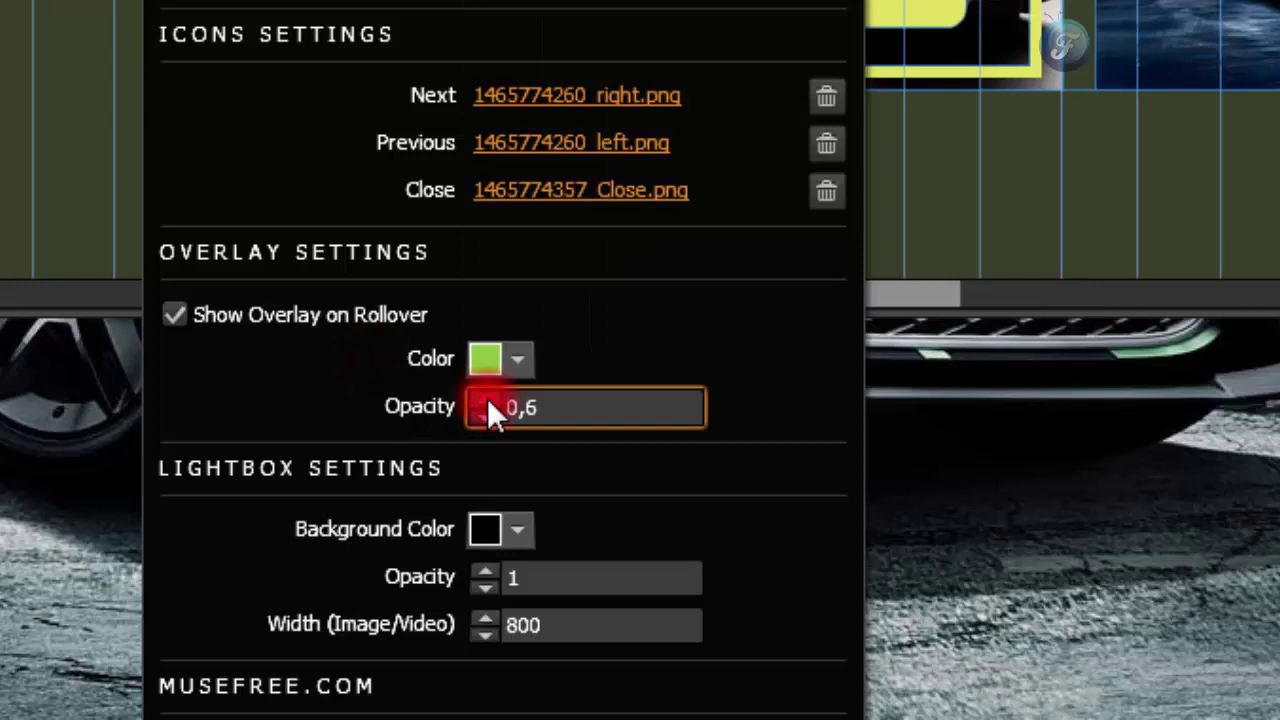
left_click(485, 402)
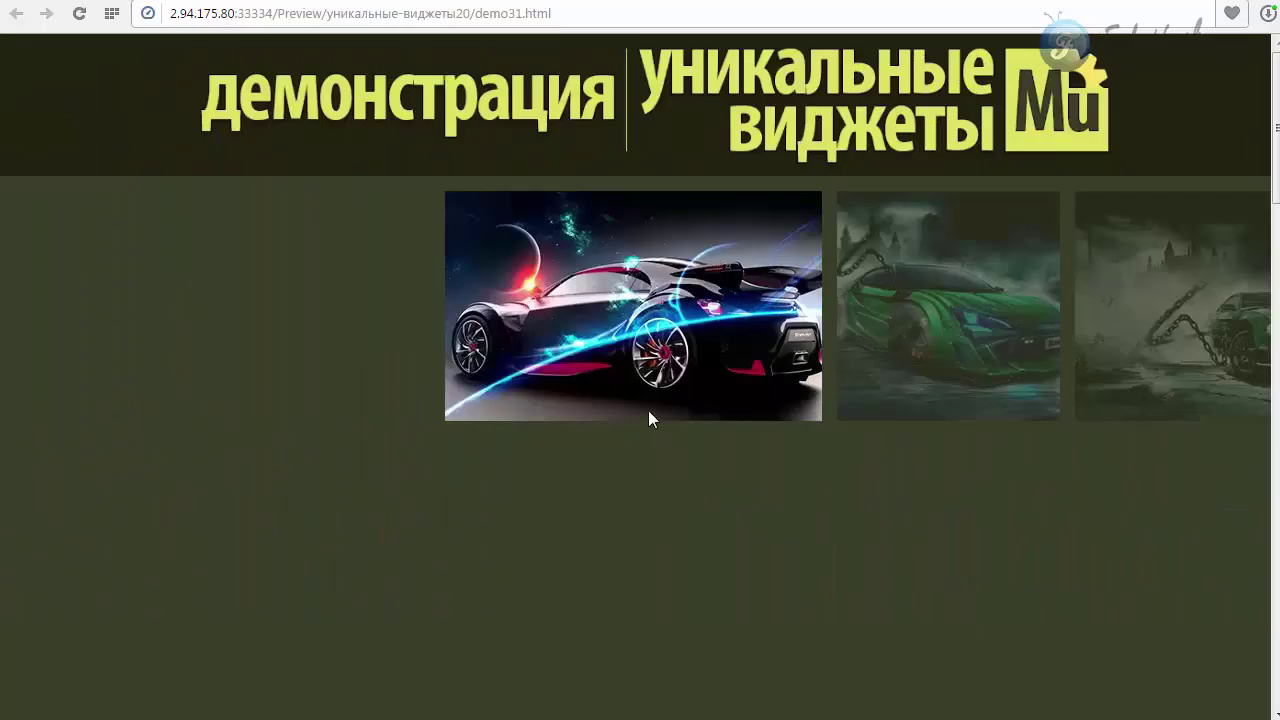
Test the green rollover overlay on the slides in the browser preview and return to the demo31 page in Adobe Muse.
mouse_move(638, 327)
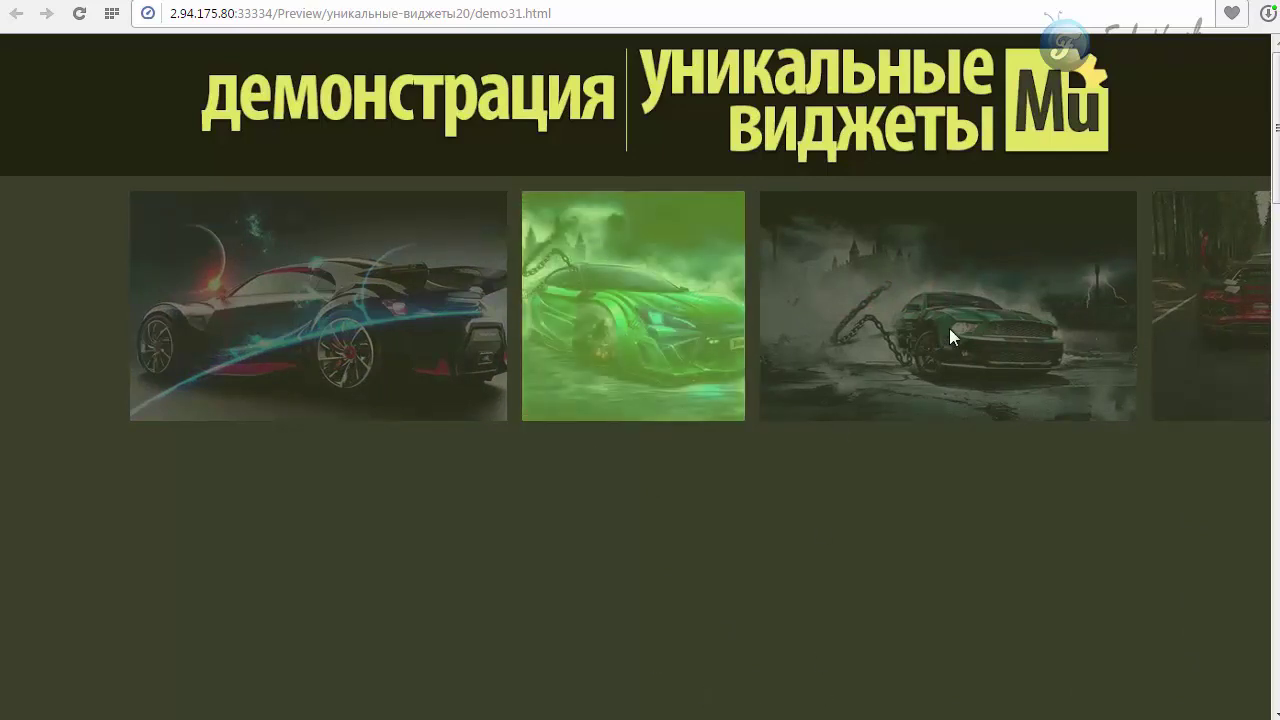
mouse_move(595, 322)
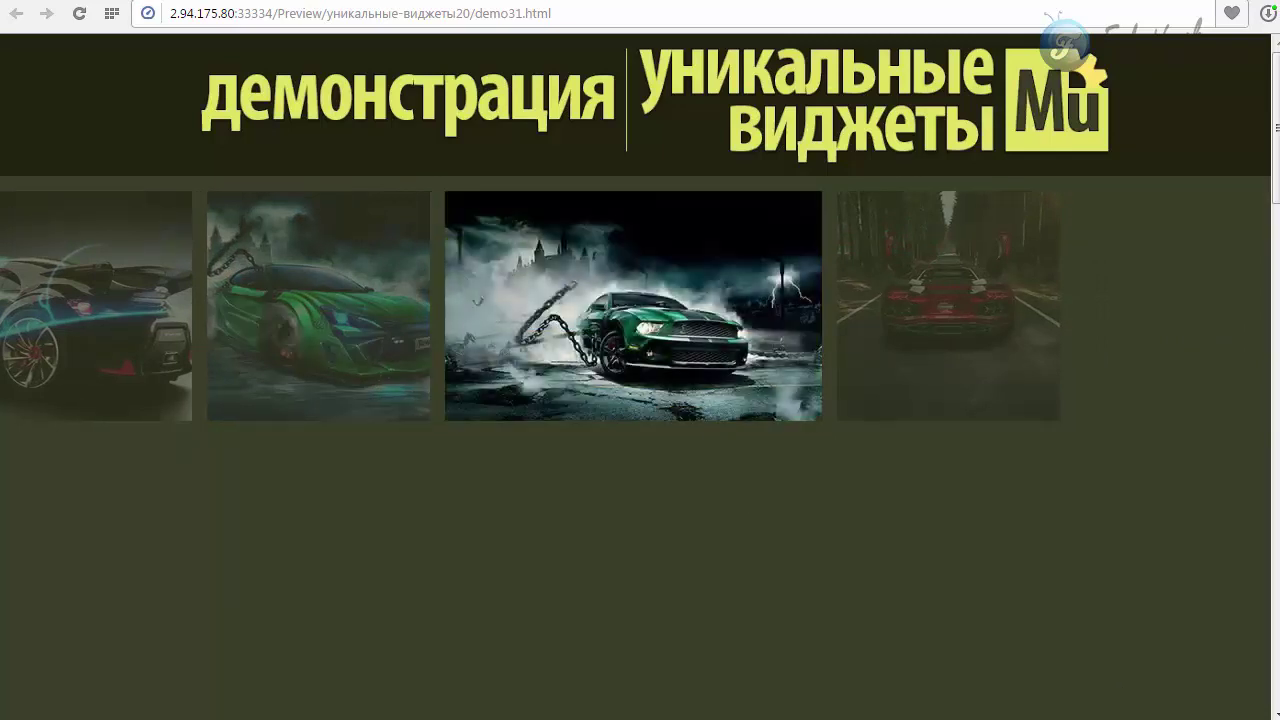
key("alt+Tab")
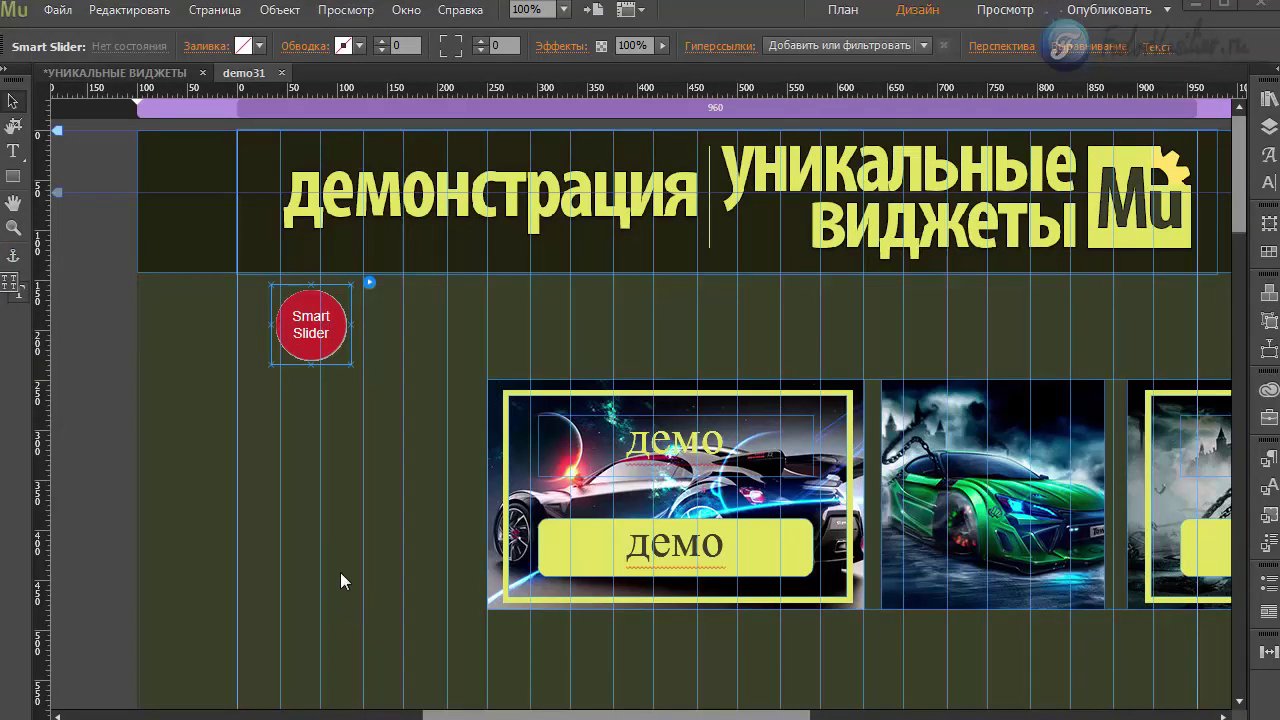
left_click_drag(443, 714, 499, 714)
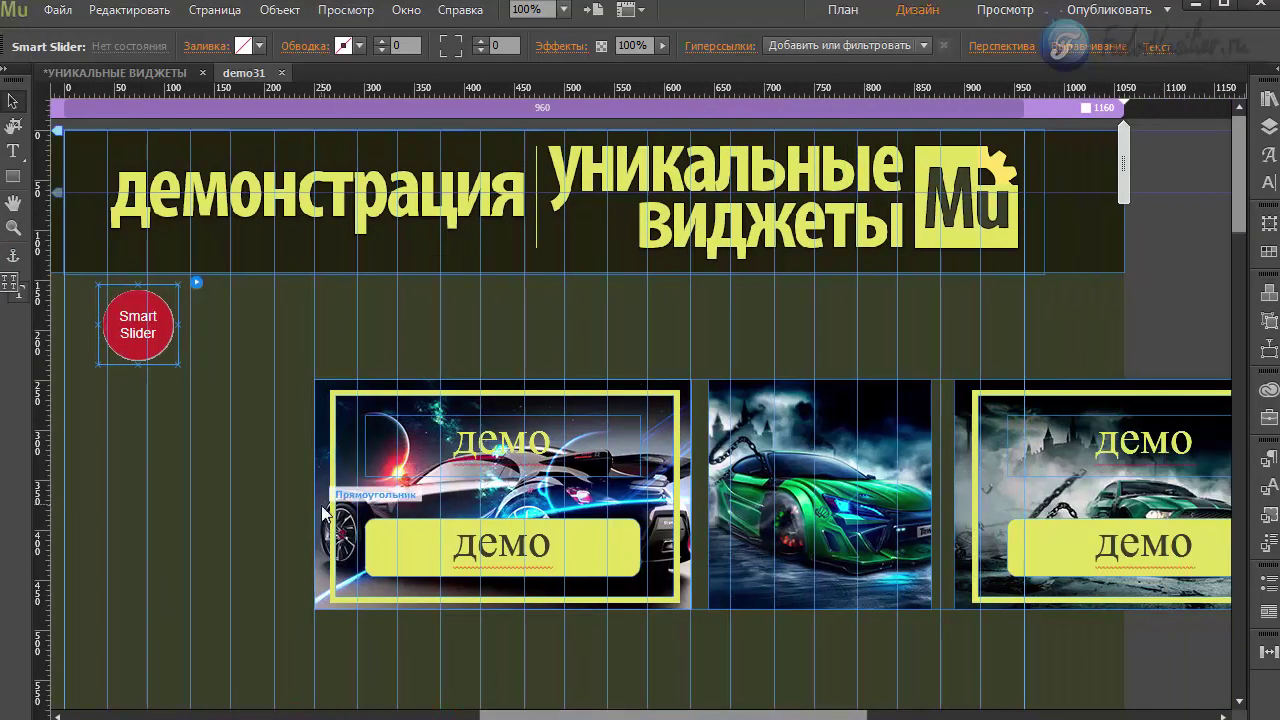
Link the first slide's image rectangle to the file 560710_citroen_mashin.jpg.
left_click(331, 397)
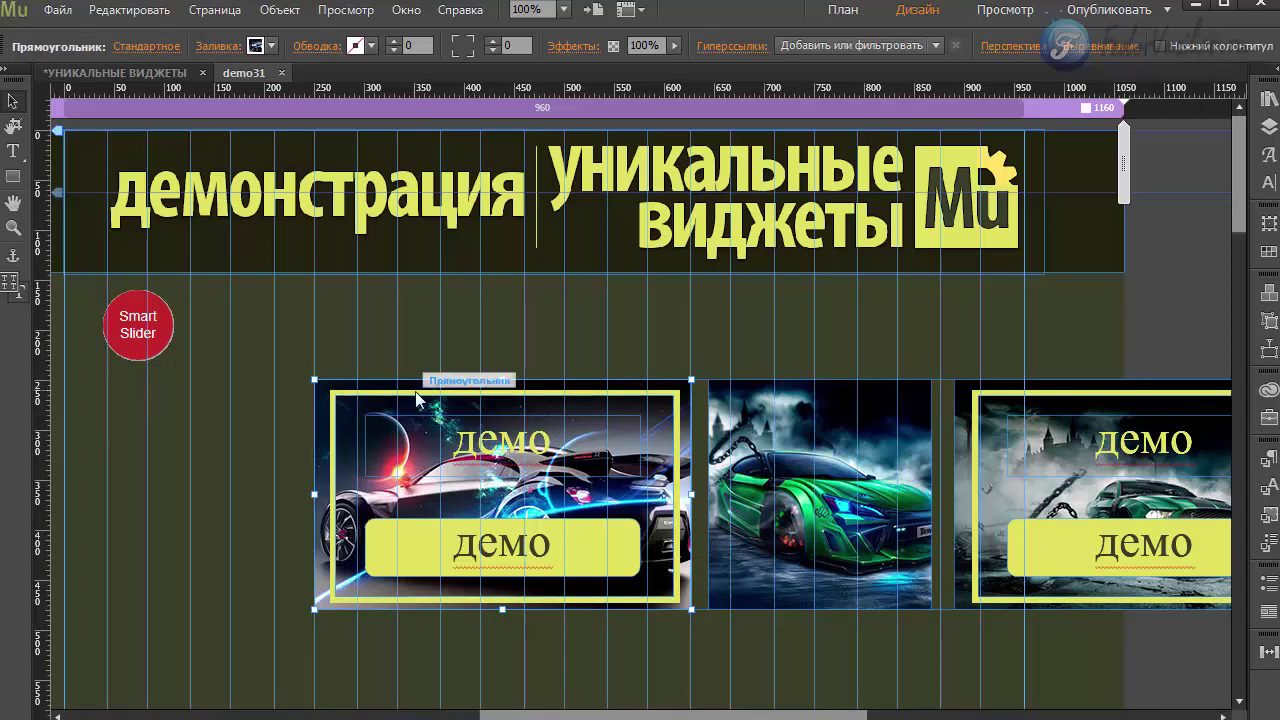
left_click(452, 597)
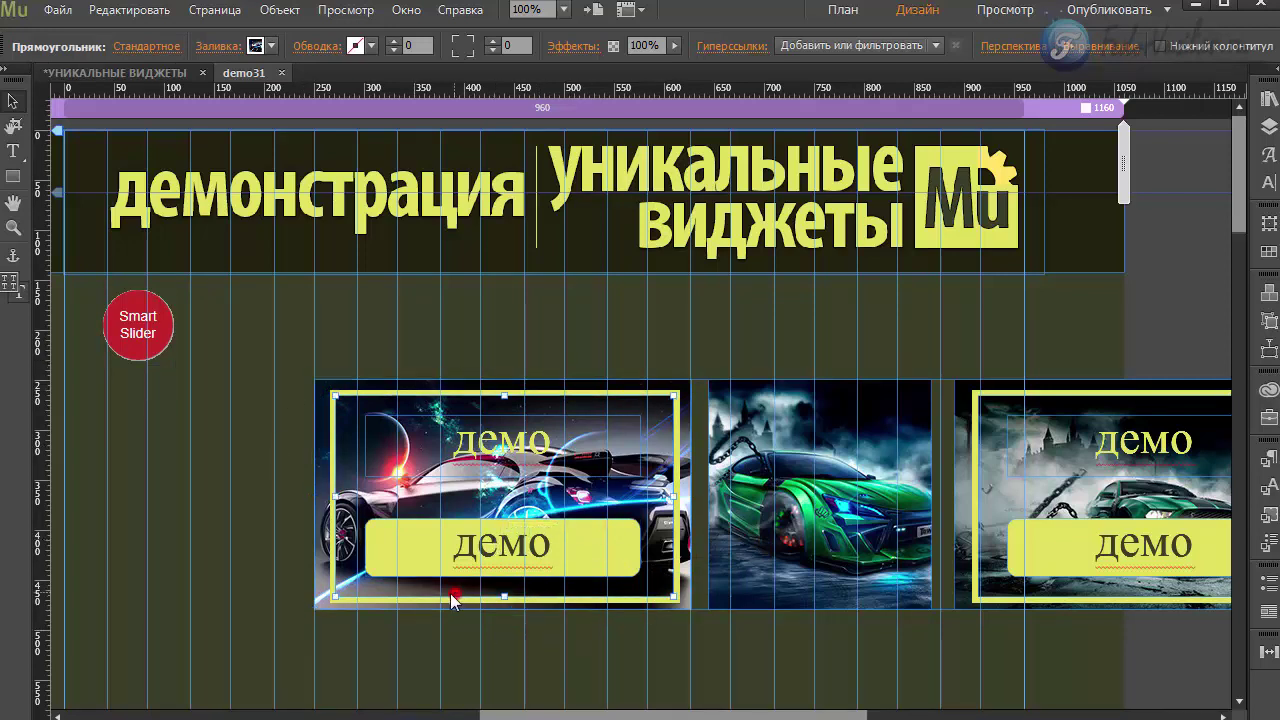
left_click(414, 557)
left_click(322, 400)
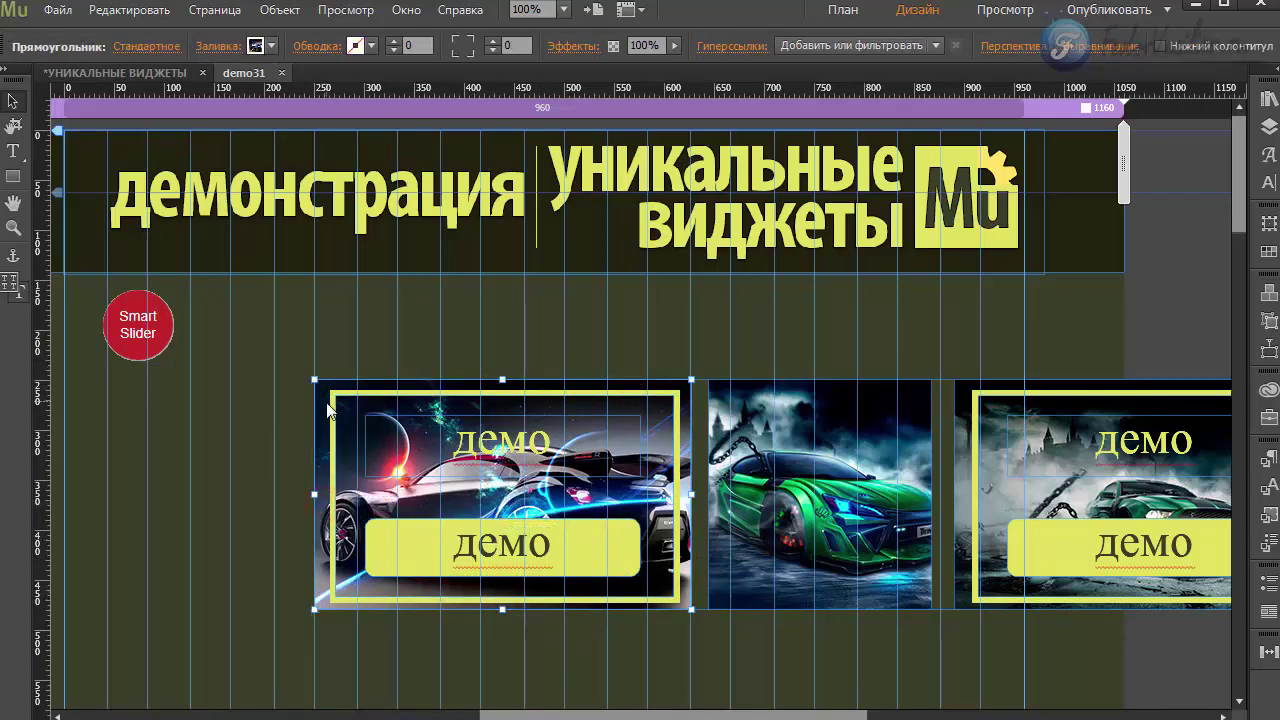
left_click(729, 49)
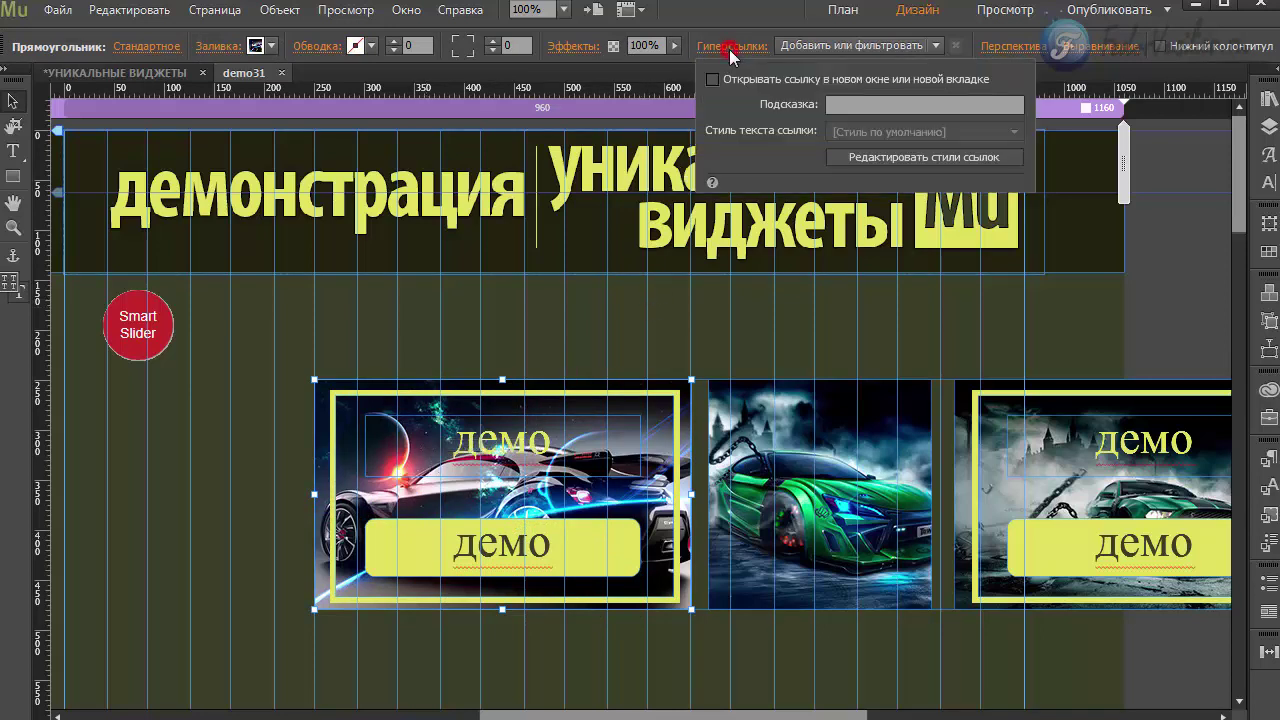
left_click(806, 46)
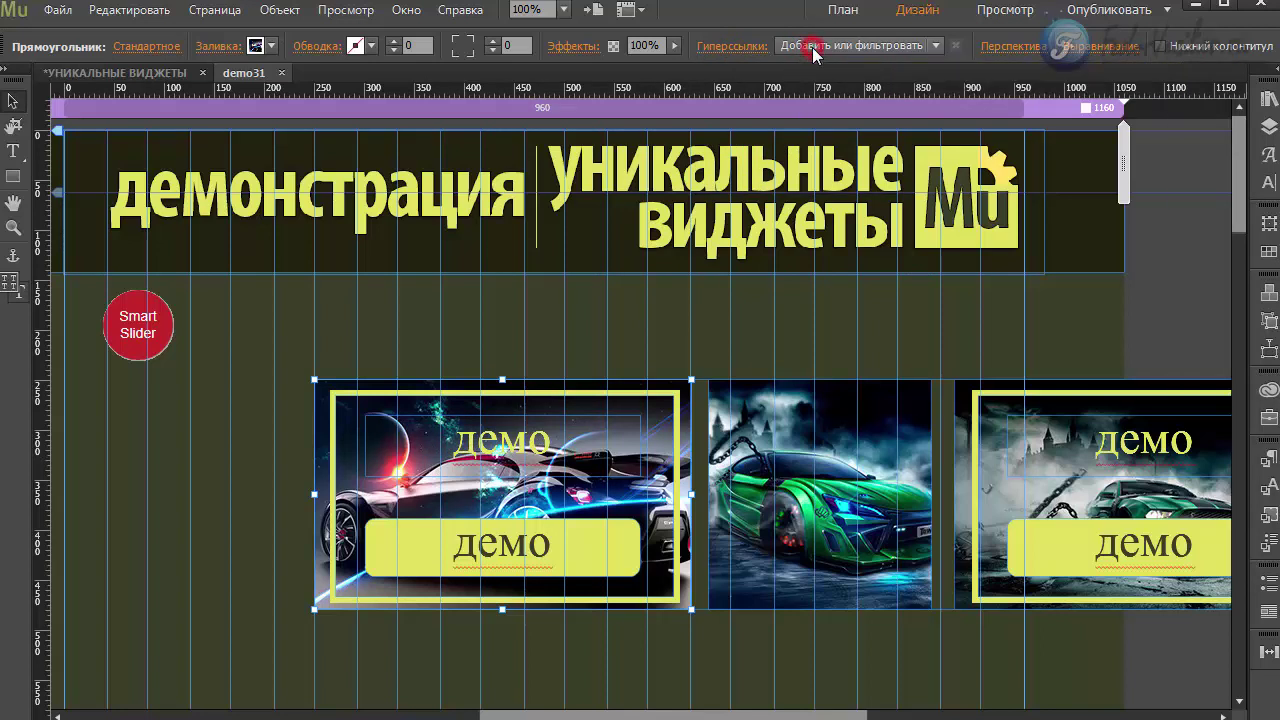
scroll(884, 337, "down", 10)
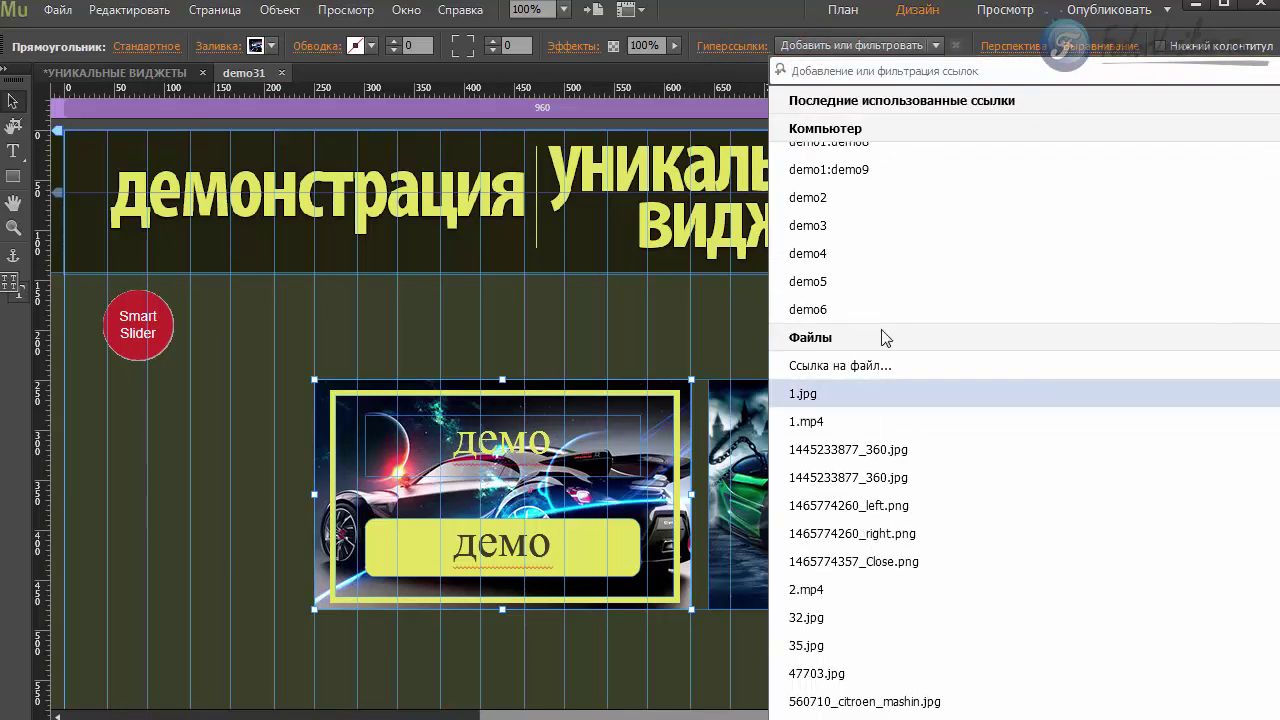
left_click(868, 366)
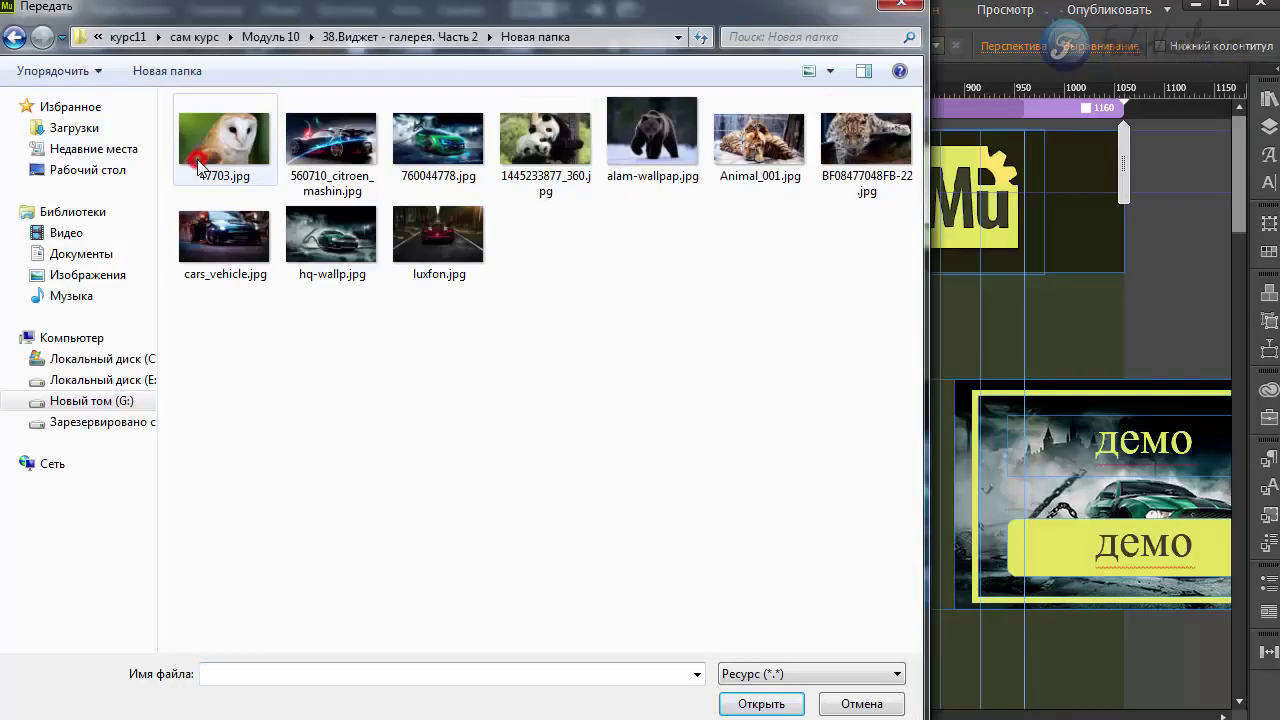
left_click_drag(330, 12, 686, 2)
double_click(268, 140)
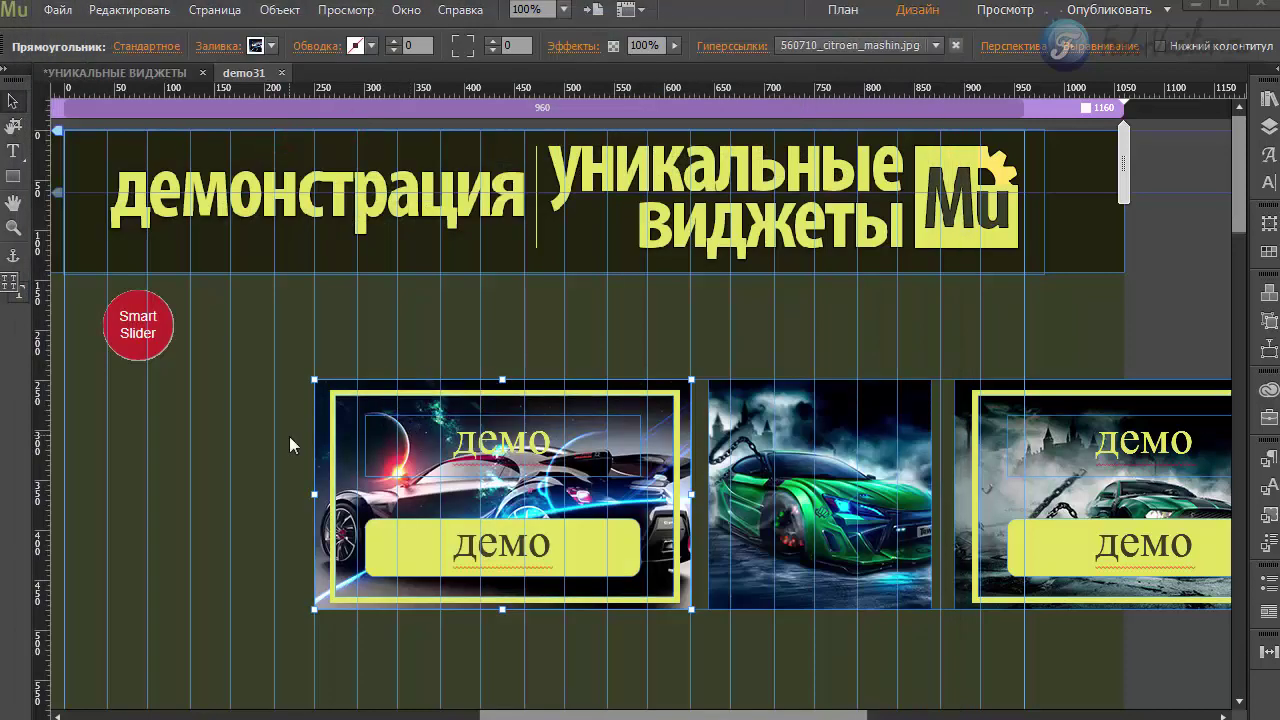
Preview demo31 in the browser, test the first slide's lightbox image, and return to Adobe Muse.
left_click(57, 10)
left_click(146, 354)
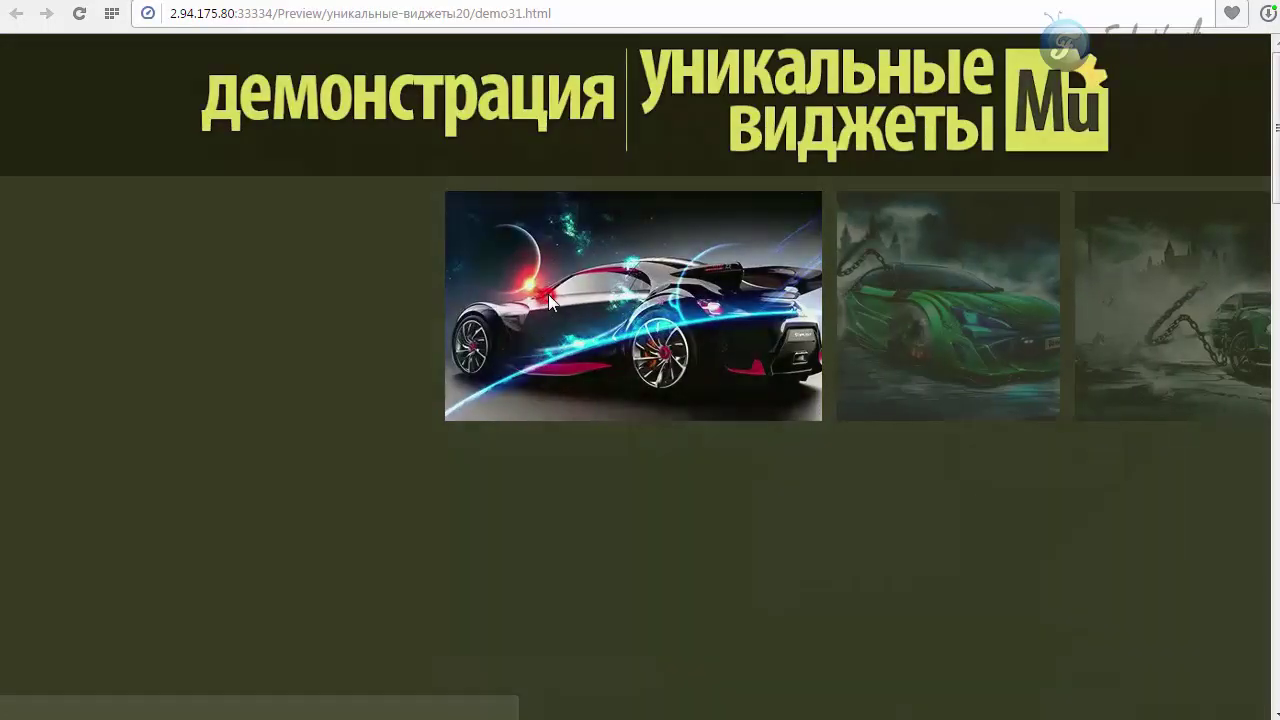
left_click(620, 300)
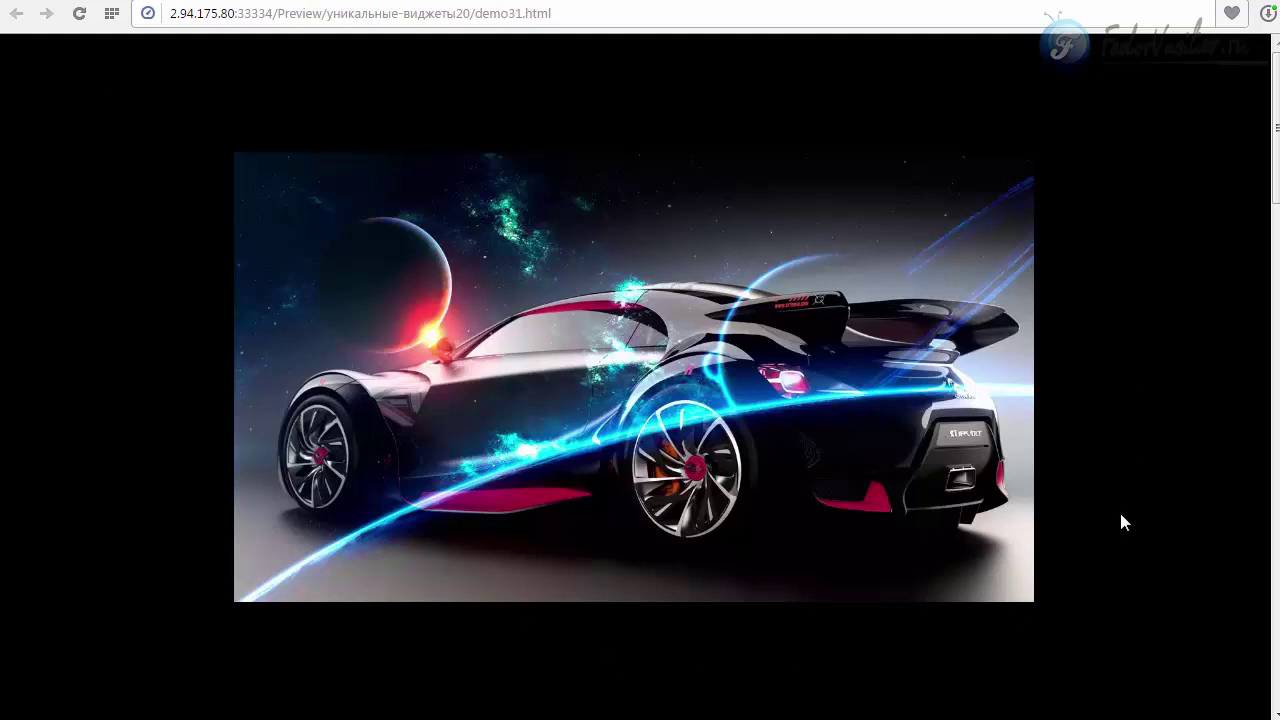
left_click(399, 65)
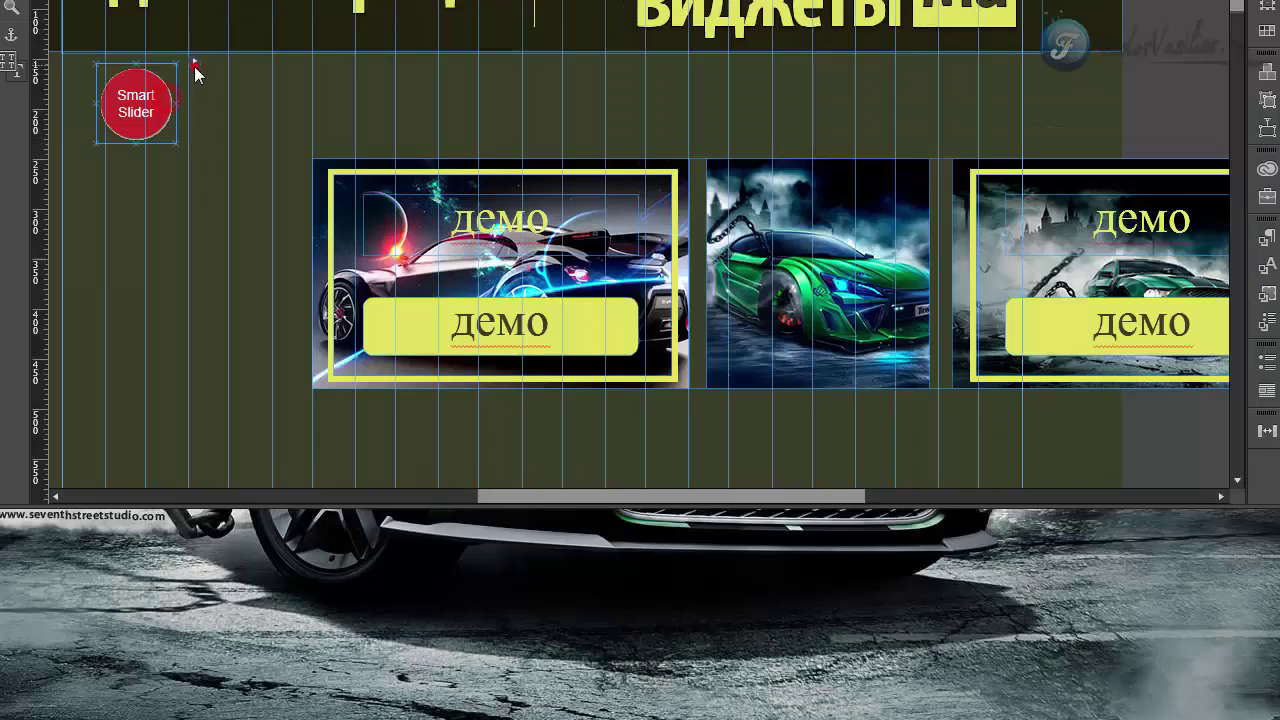
Set the Smart Slider's lightbox background color to yellow (E1E15F) and its opacity to 0,5.
left_click(194, 66)
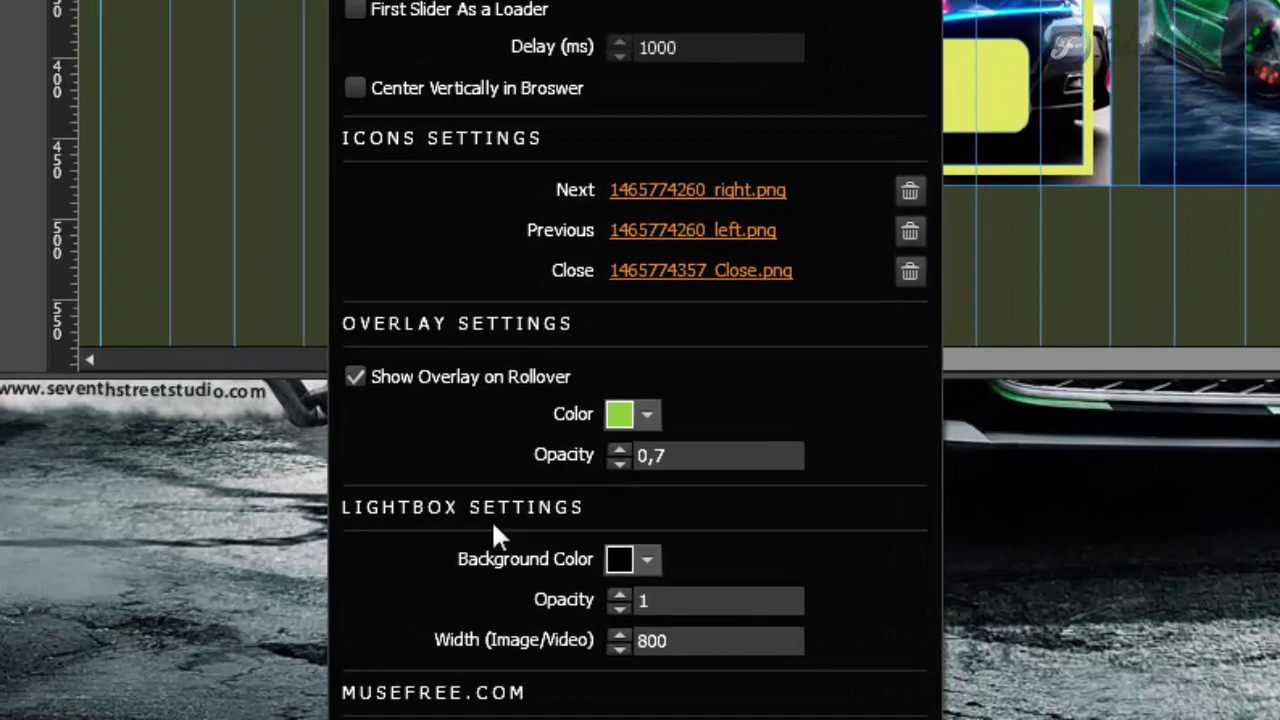
left_click(621, 559)
left_click(775, 283)
left_click(464, 563)
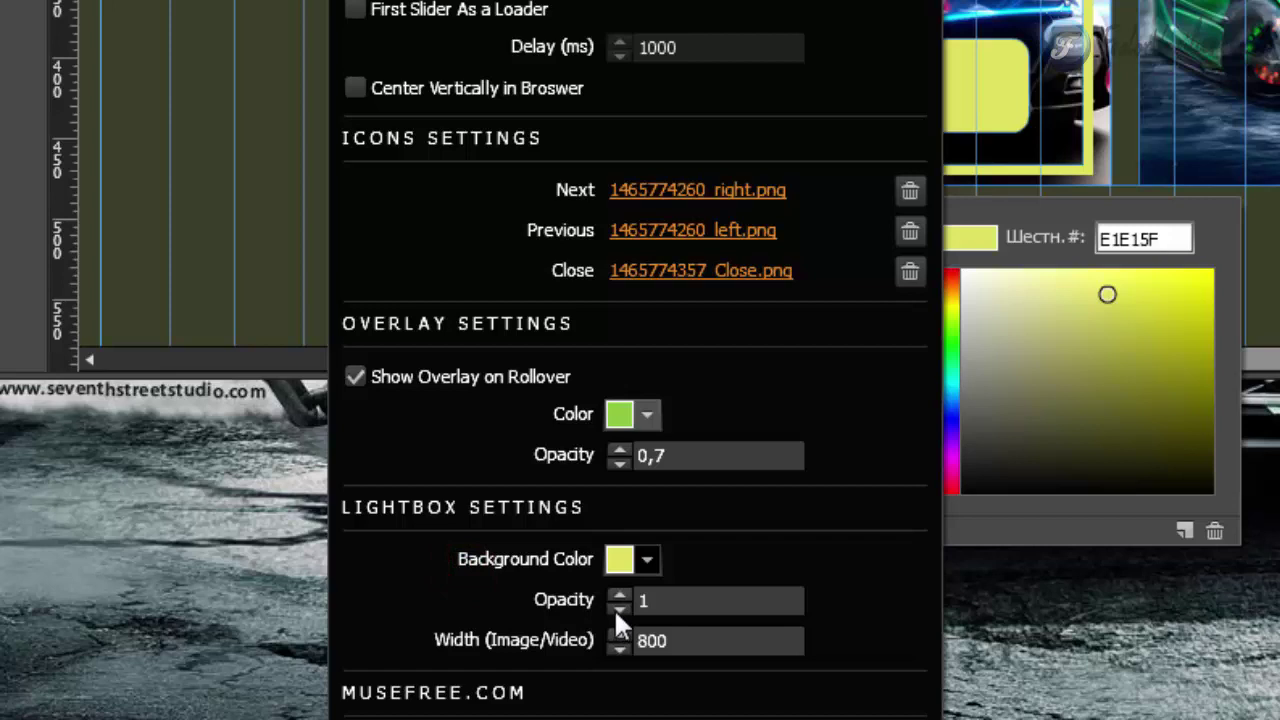
left_click(615, 607)
left_click(615, 607)
left_click(615, 608)
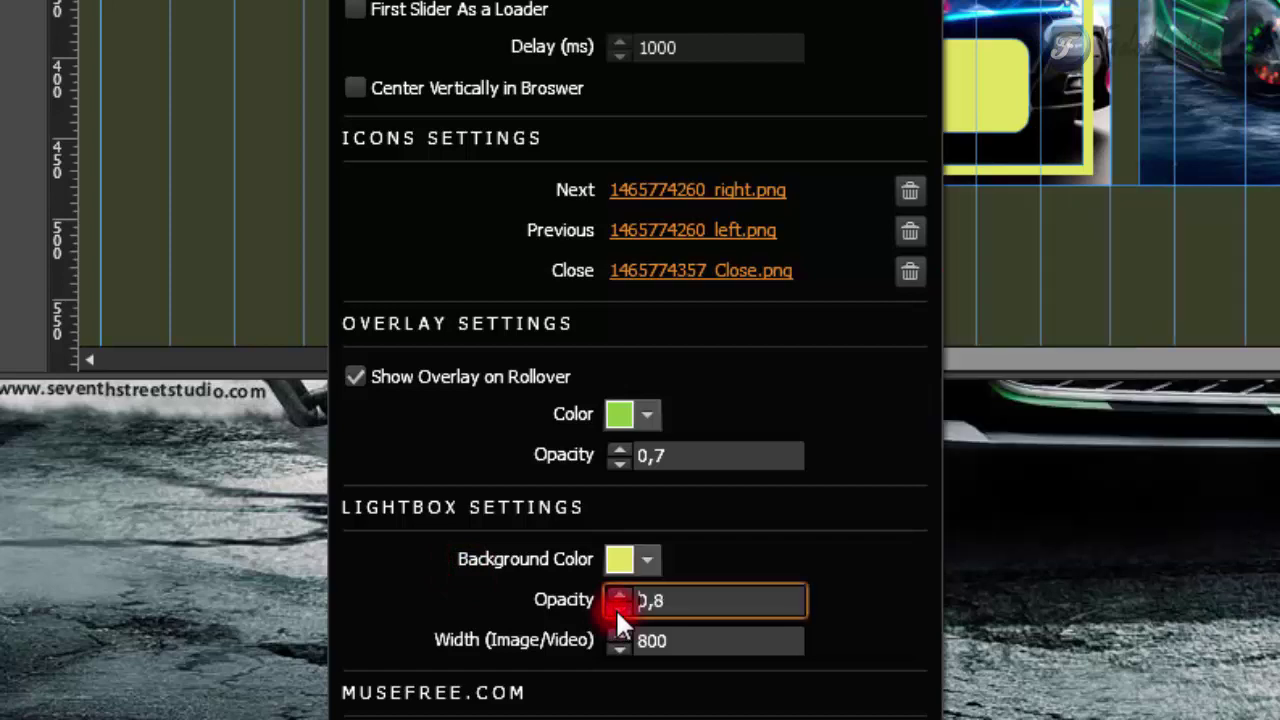
left_click(615, 608)
left_click(615, 608)
left_click(615, 608)
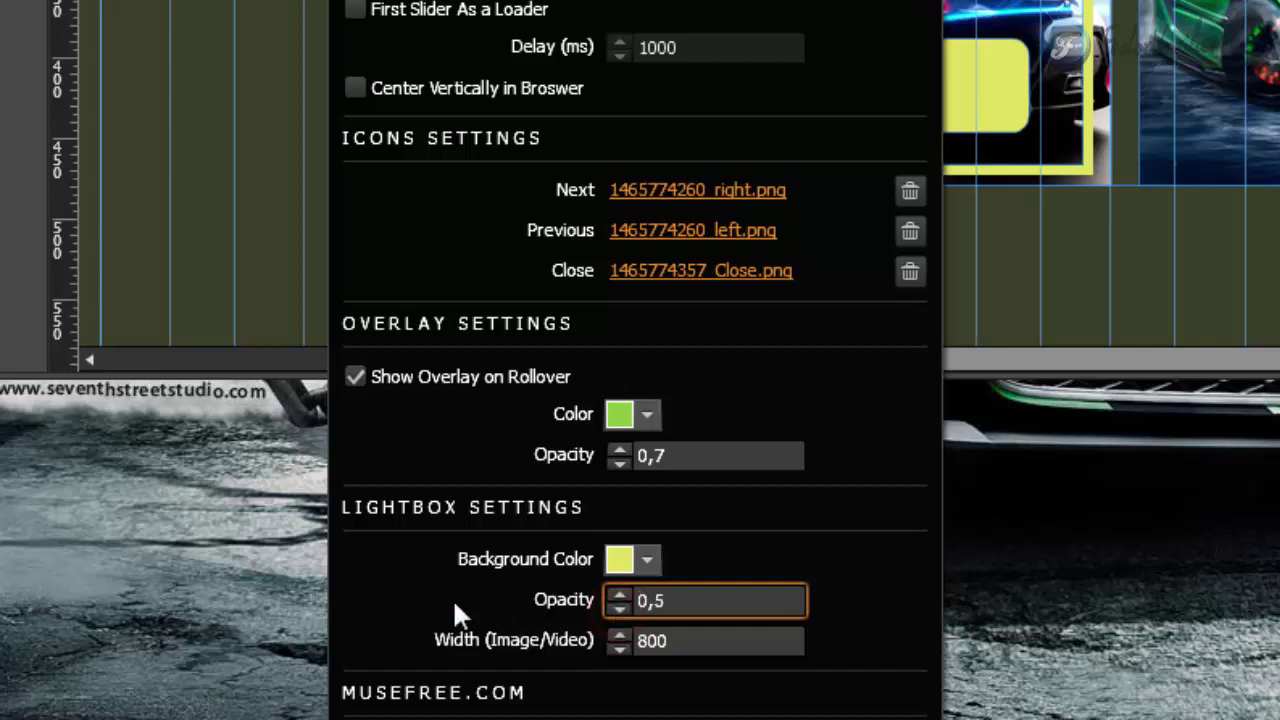
Set the lightbox image/video width to 1024 and close the Smart Slider options.
left_click(450, 652)
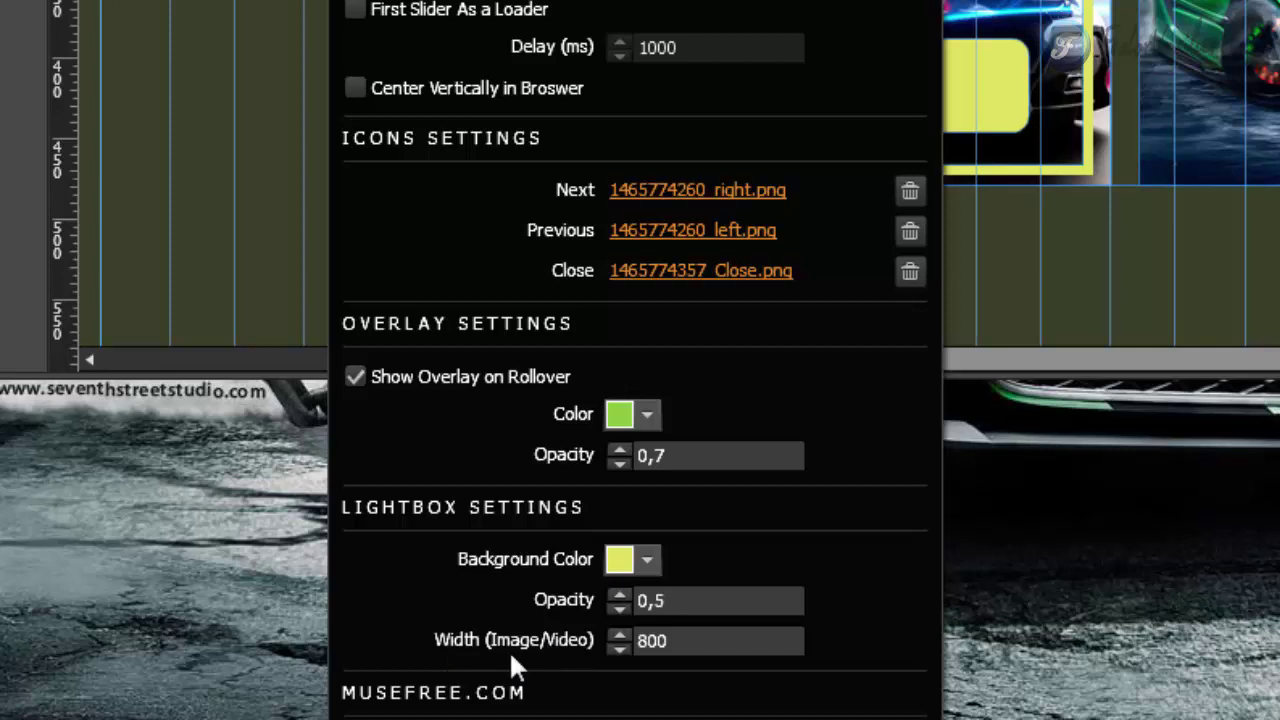
left_click(720, 641)
double_click(708, 642)
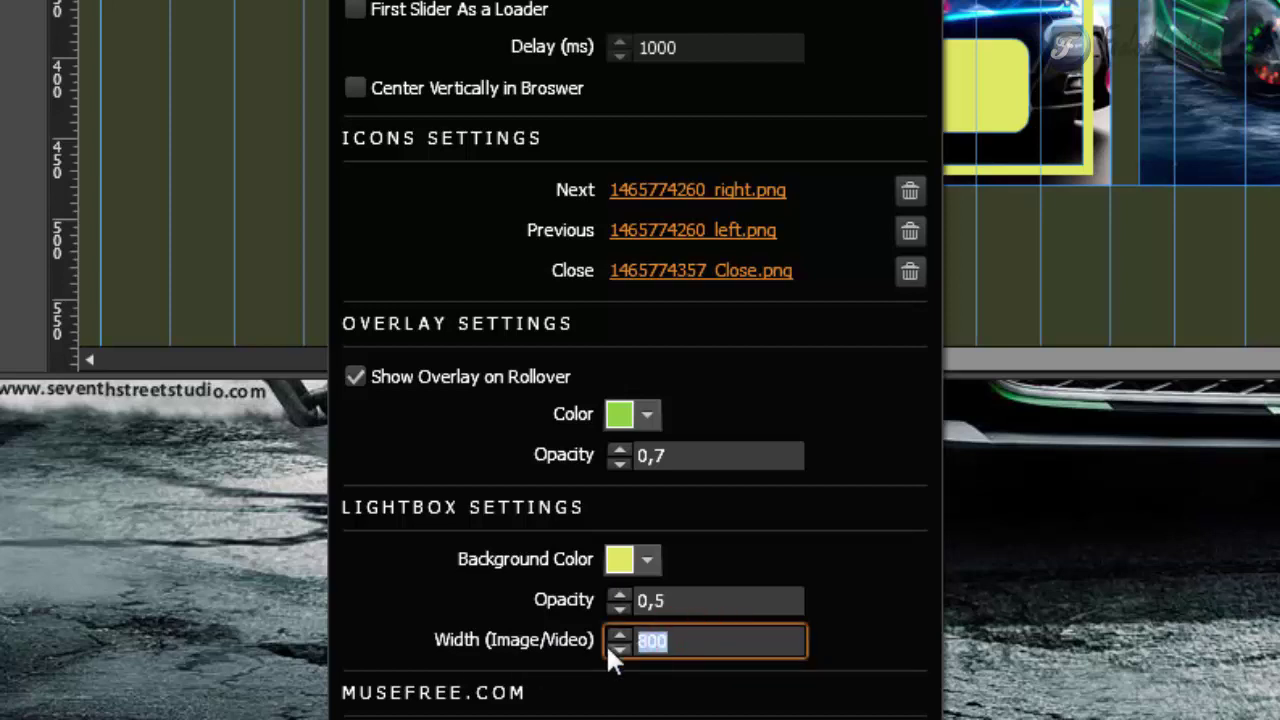
type("1024")
key("Return")
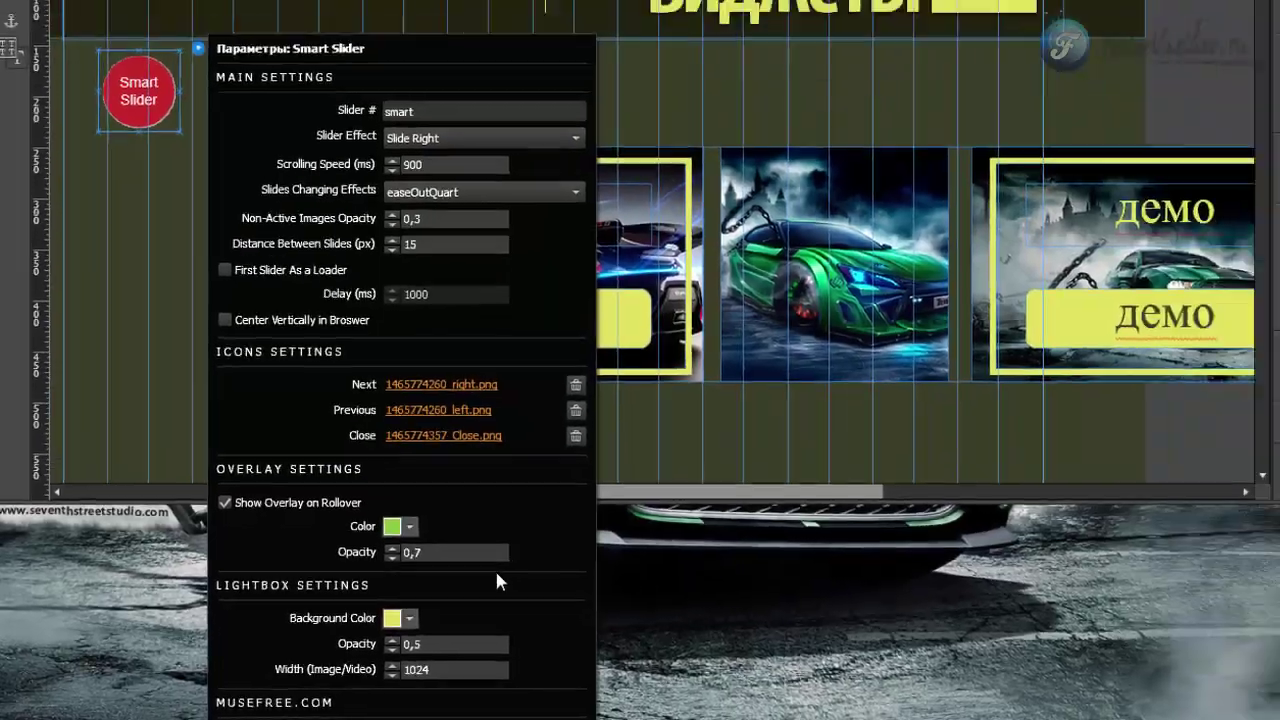
key("Escape")
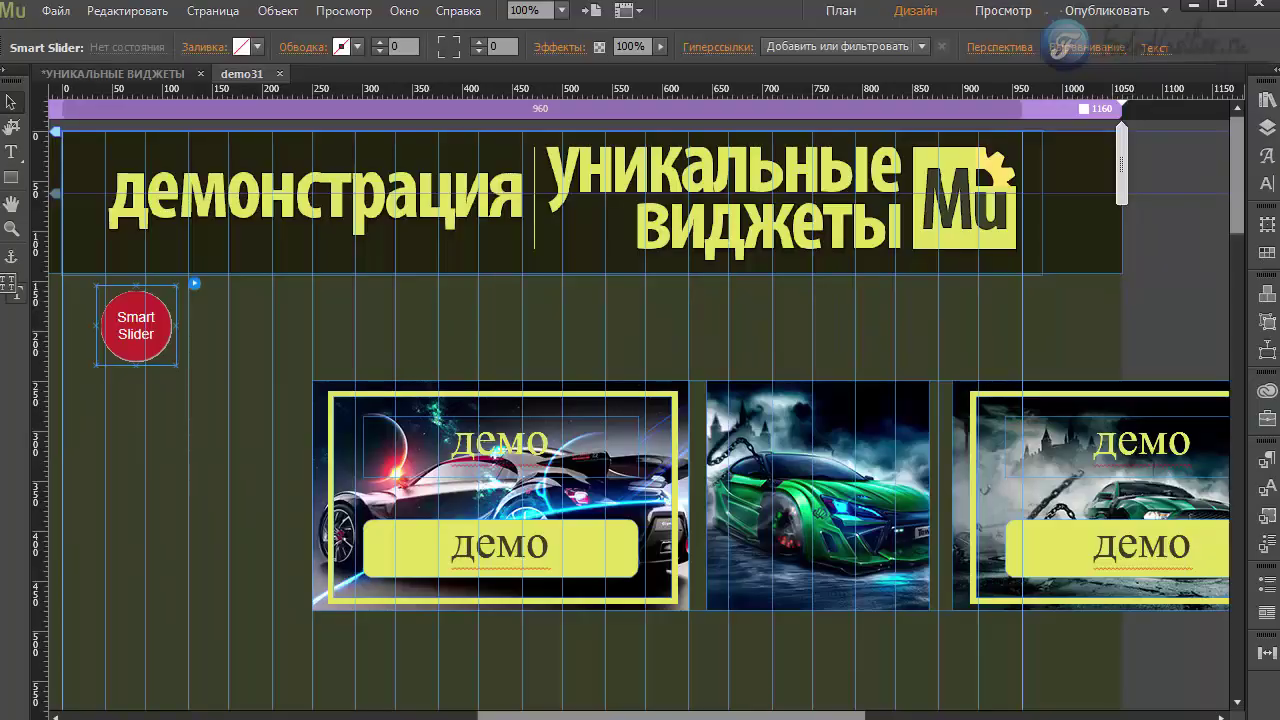
Switch to YouTube in the browser and show the HTML embed code of the video "Виджет необычные эффекты в Adobe Muse (CC 2015.1.2)".
left_click_drag(540, 716, 680, 716)
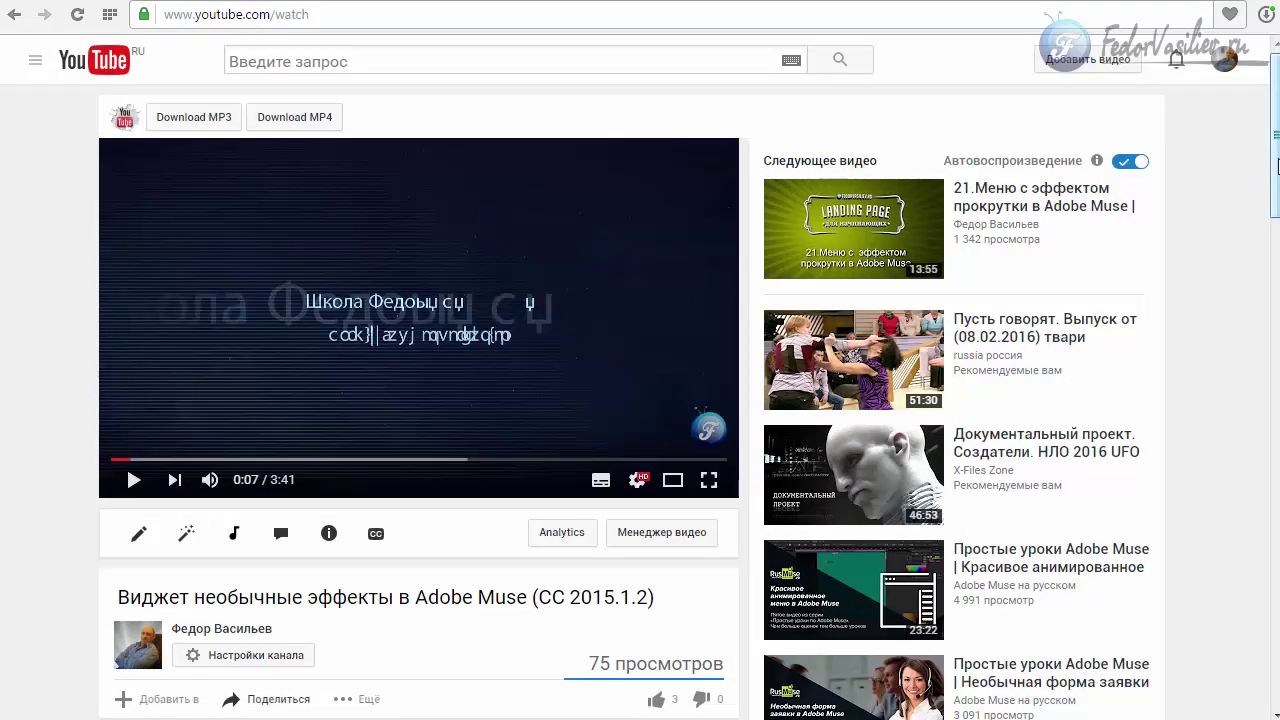
left_click(286, 17)
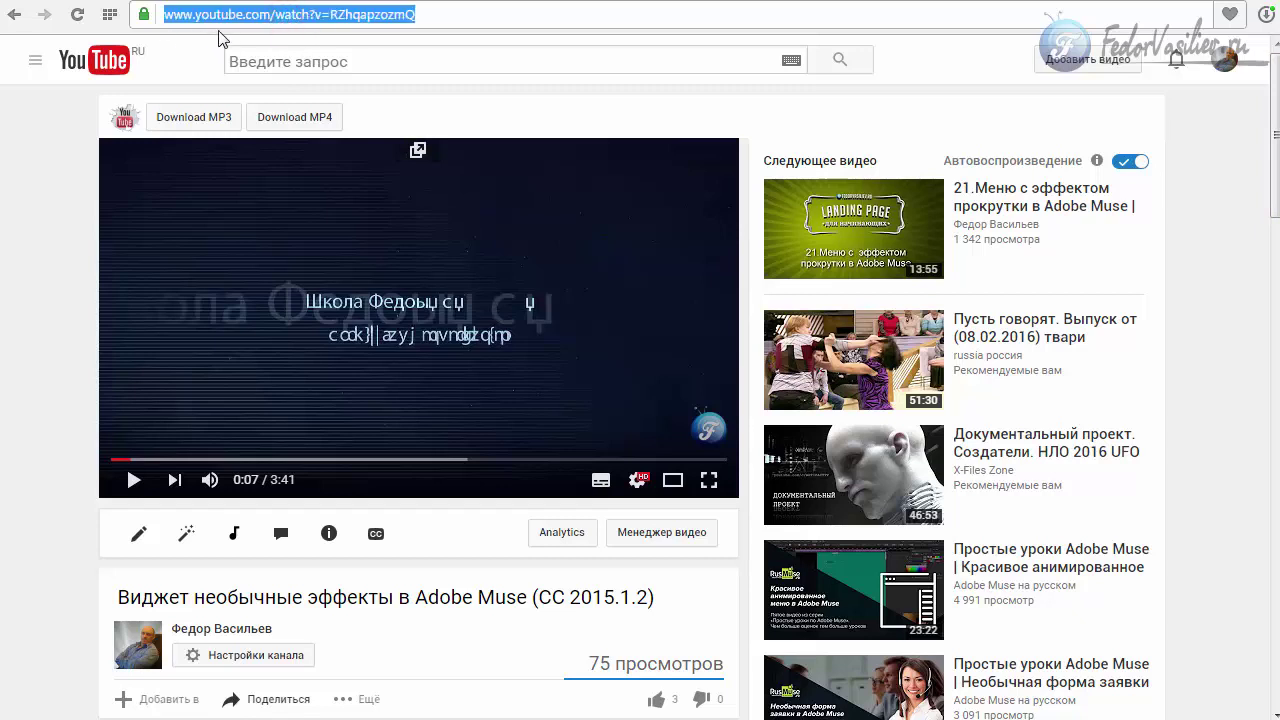
left_click(1276, 183)
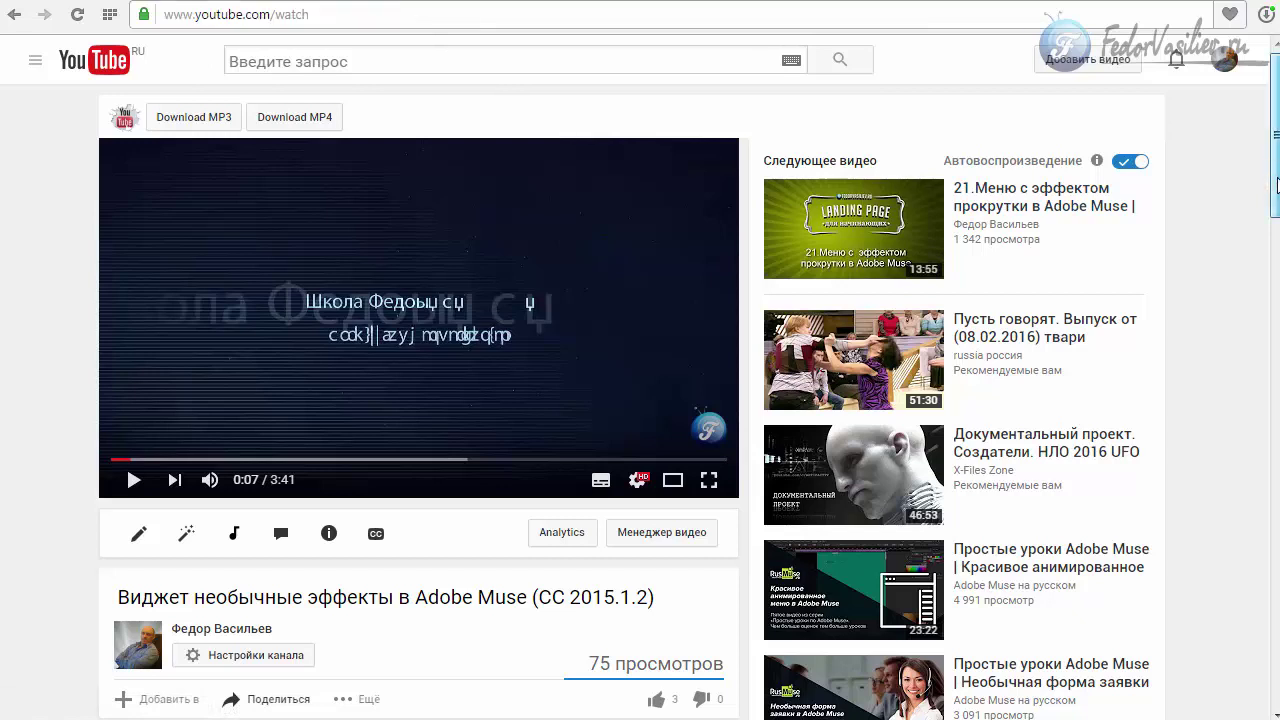
scroll(1271, 160, "down", 1)
scroll(1271, 160, "down", 2)
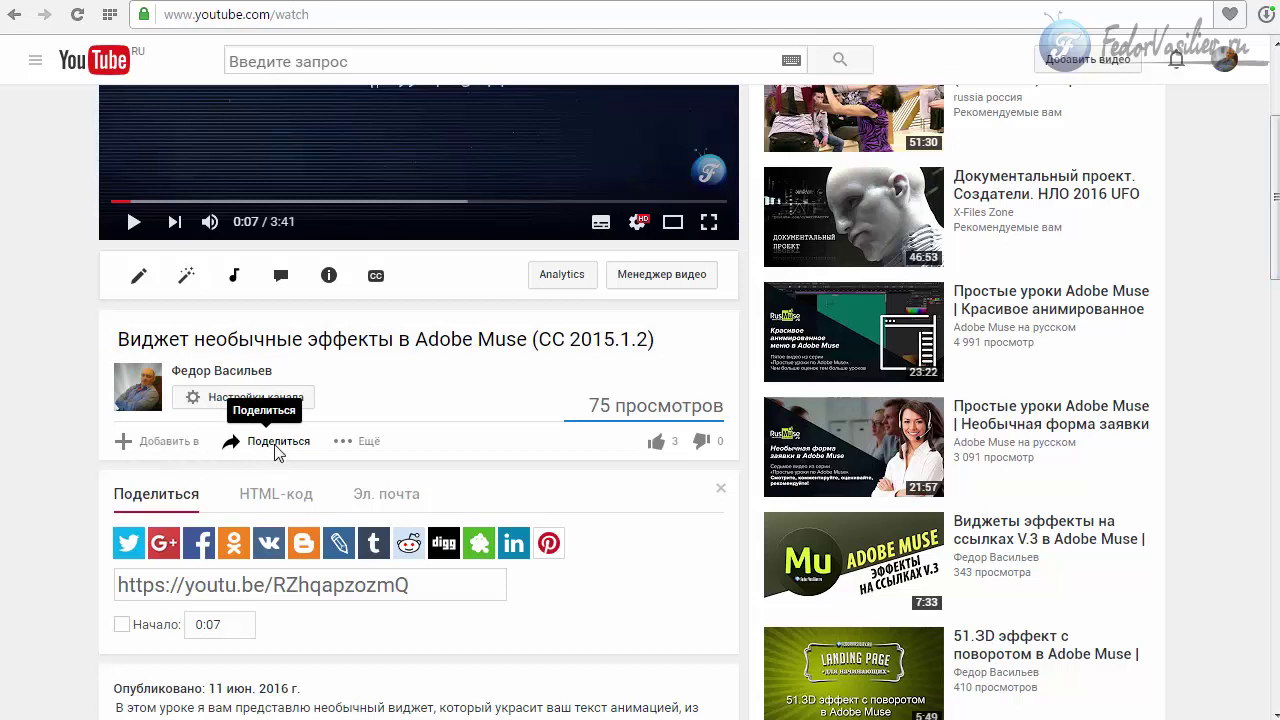
left_click(265, 445)
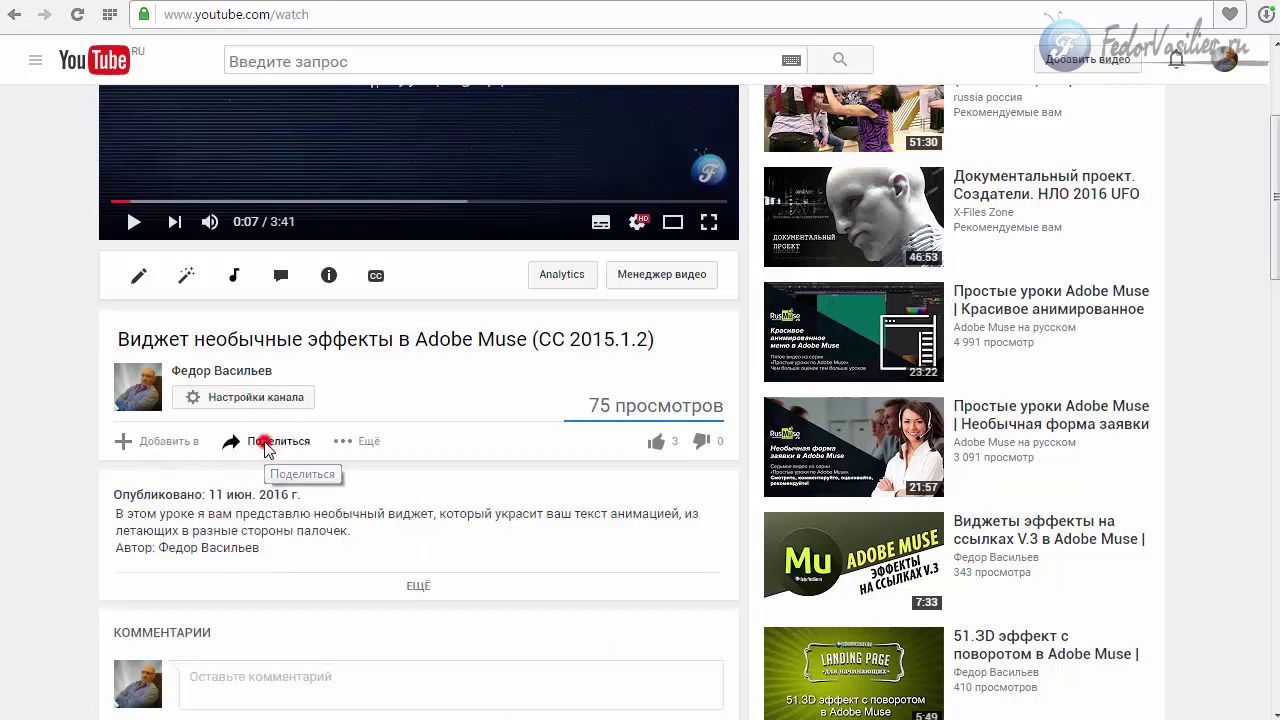
left_click(265, 445)
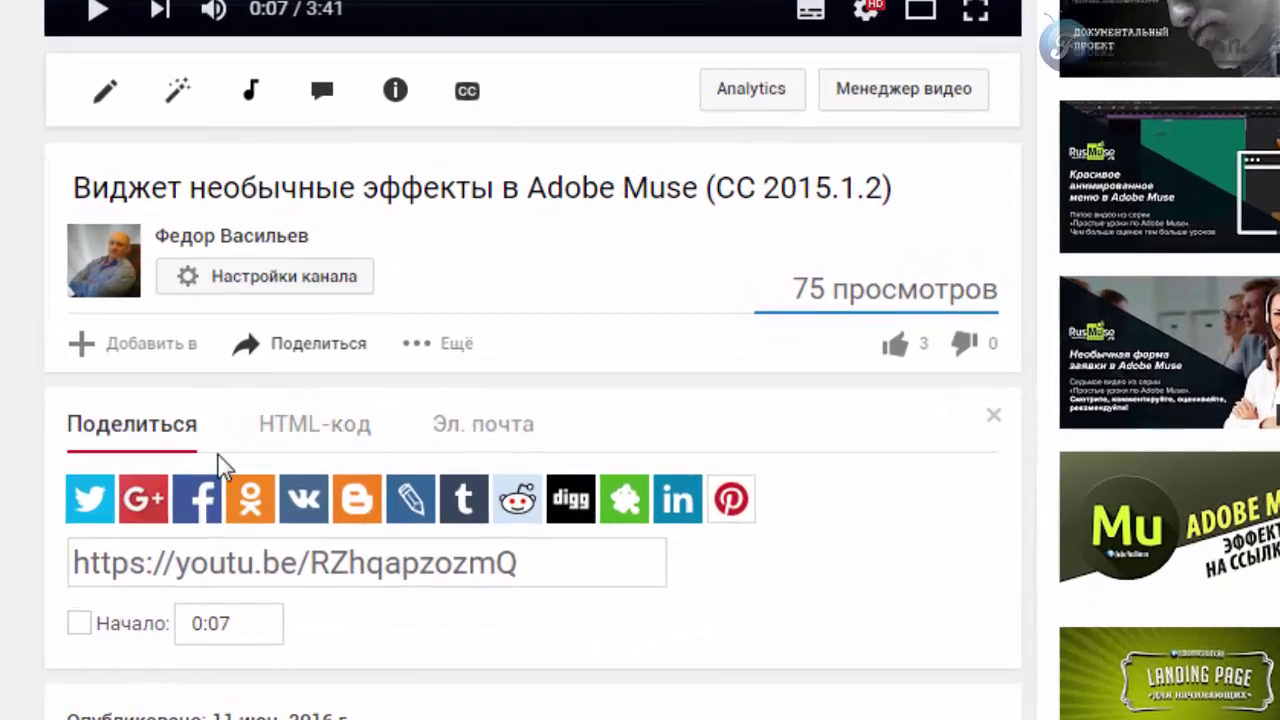
left_click(308, 440)
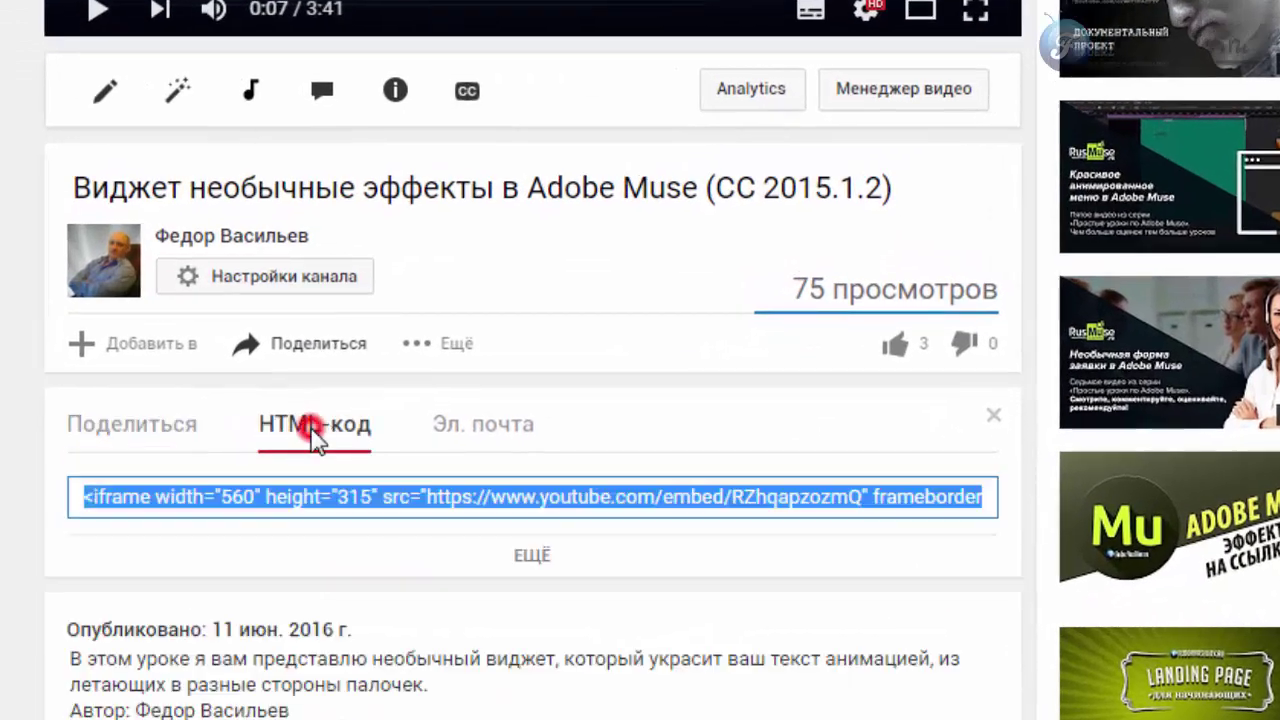
left_click(486, 496)
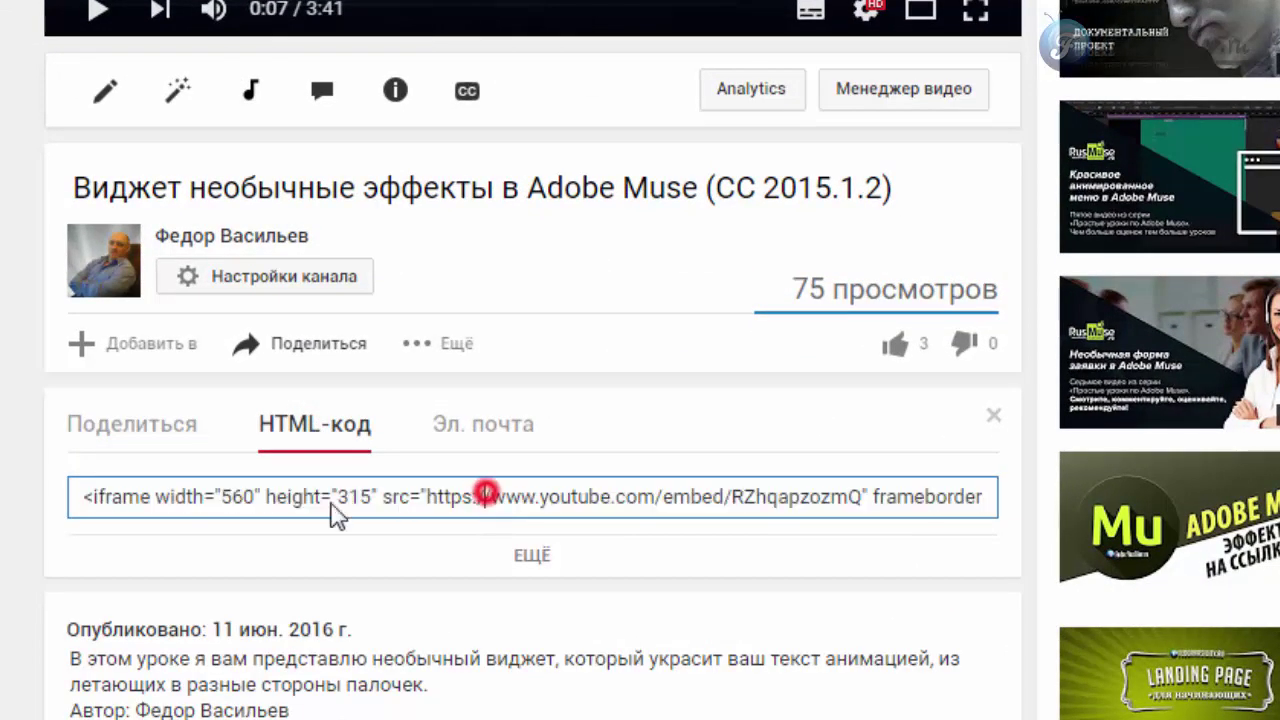
left_click_drag(383, 496, 419, 494)
left_click(424, 497)
left_click_drag(424, 497, 673, 500)
left_click_drag(706, 502, 855, 510)
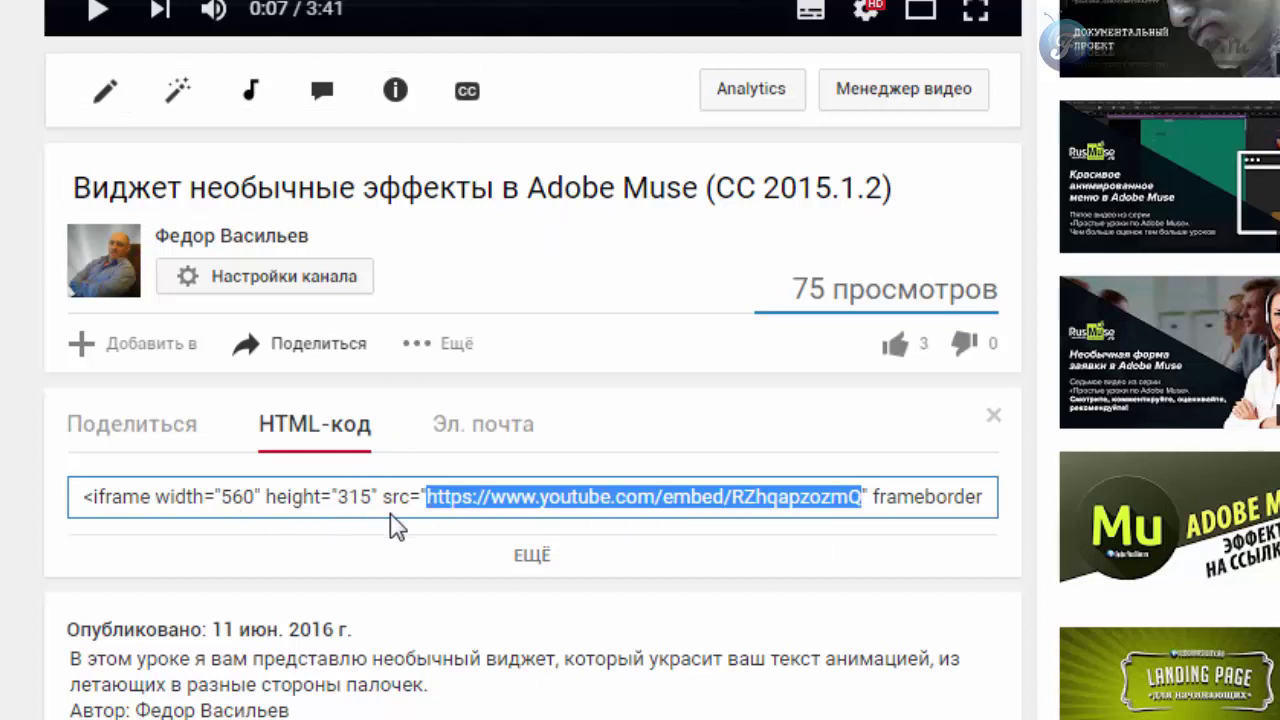
right_click(522, 500)
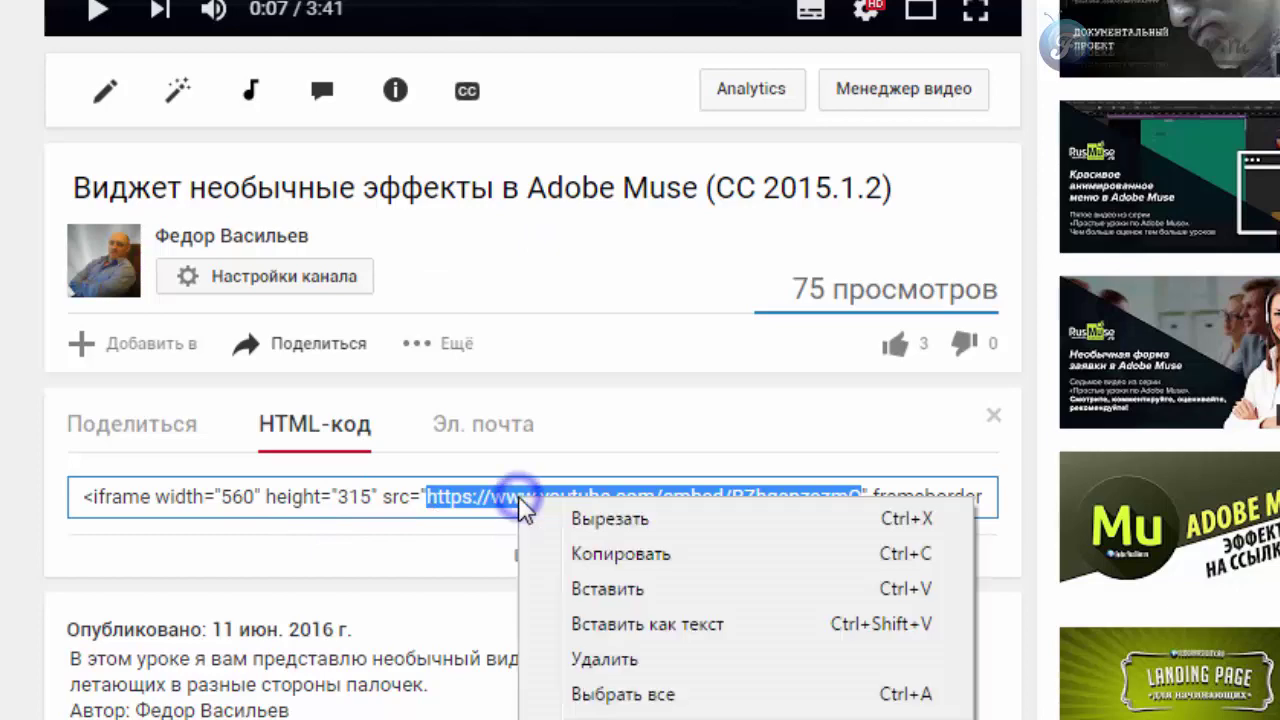
left_click(621, 553)
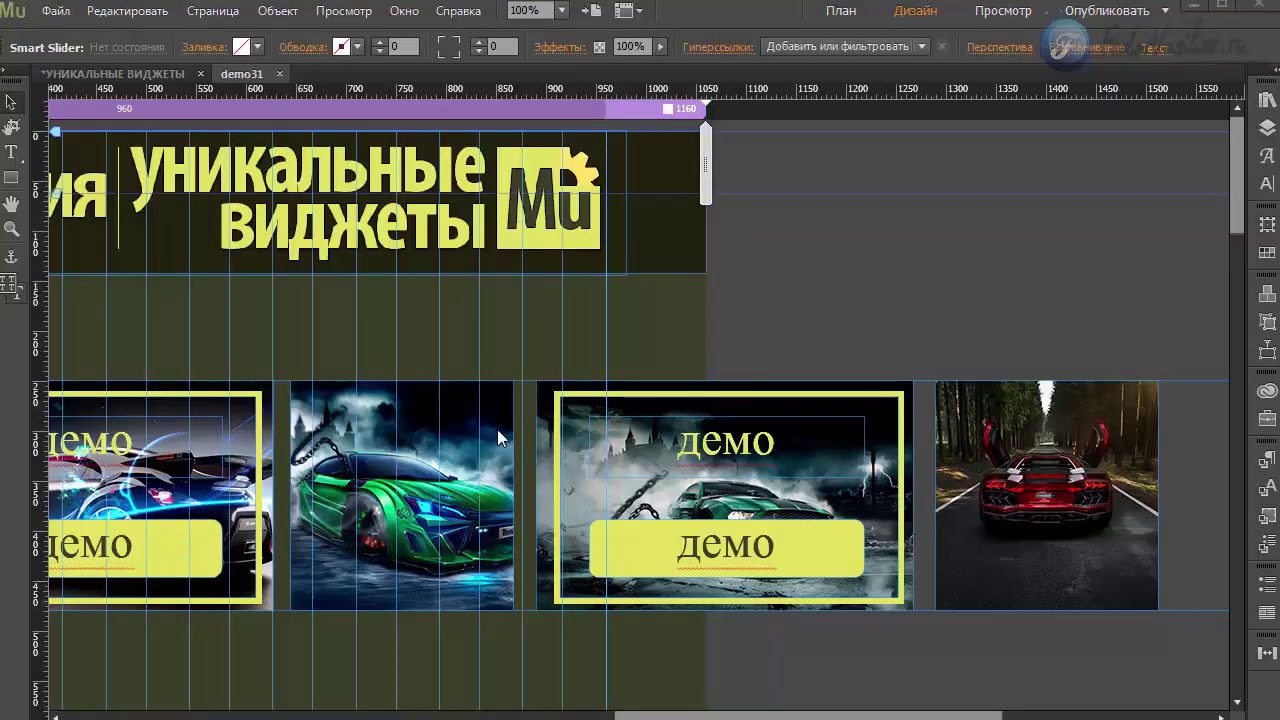
left_click(540, 401)
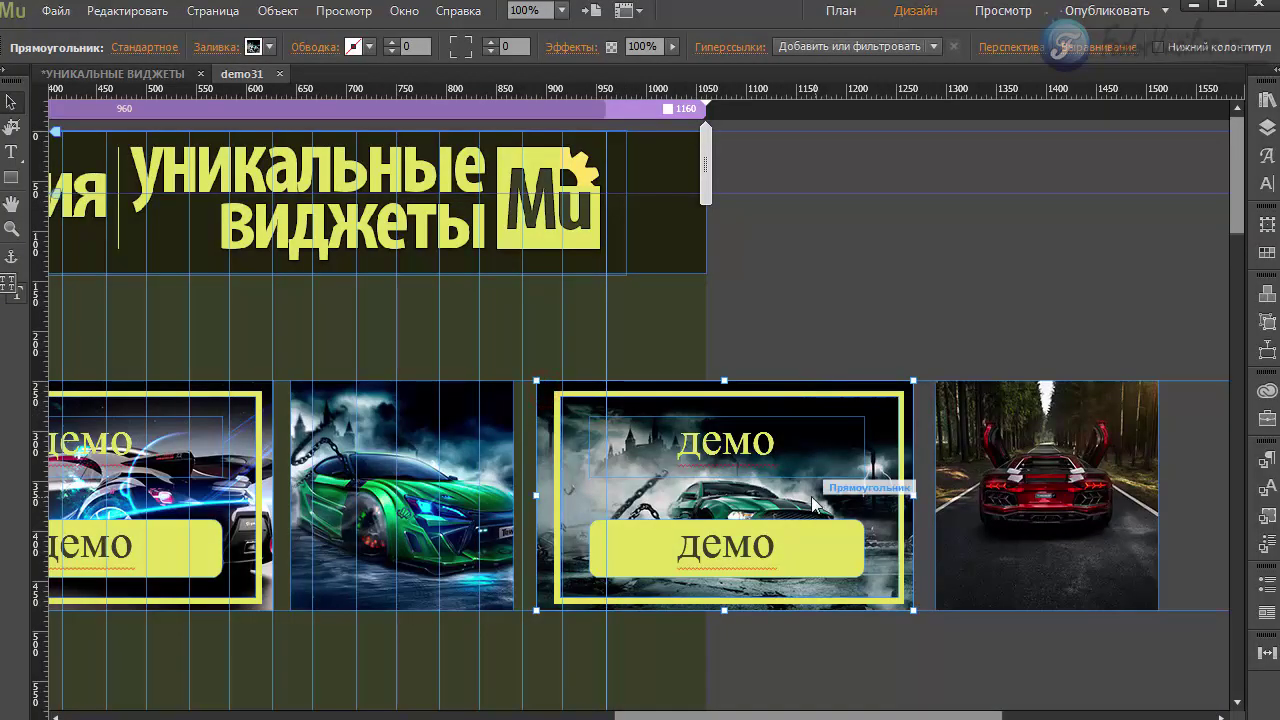
left_click(791, 50)
right_click(815, 78)
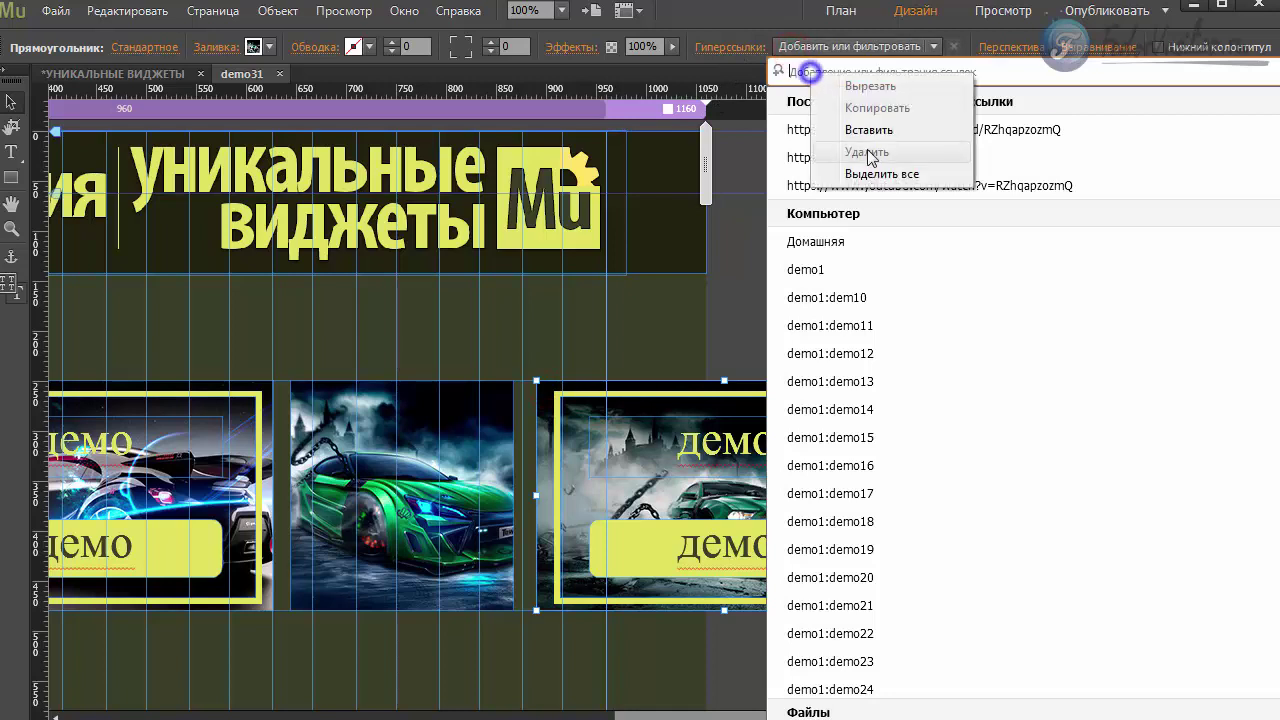
left_click(875, 131)
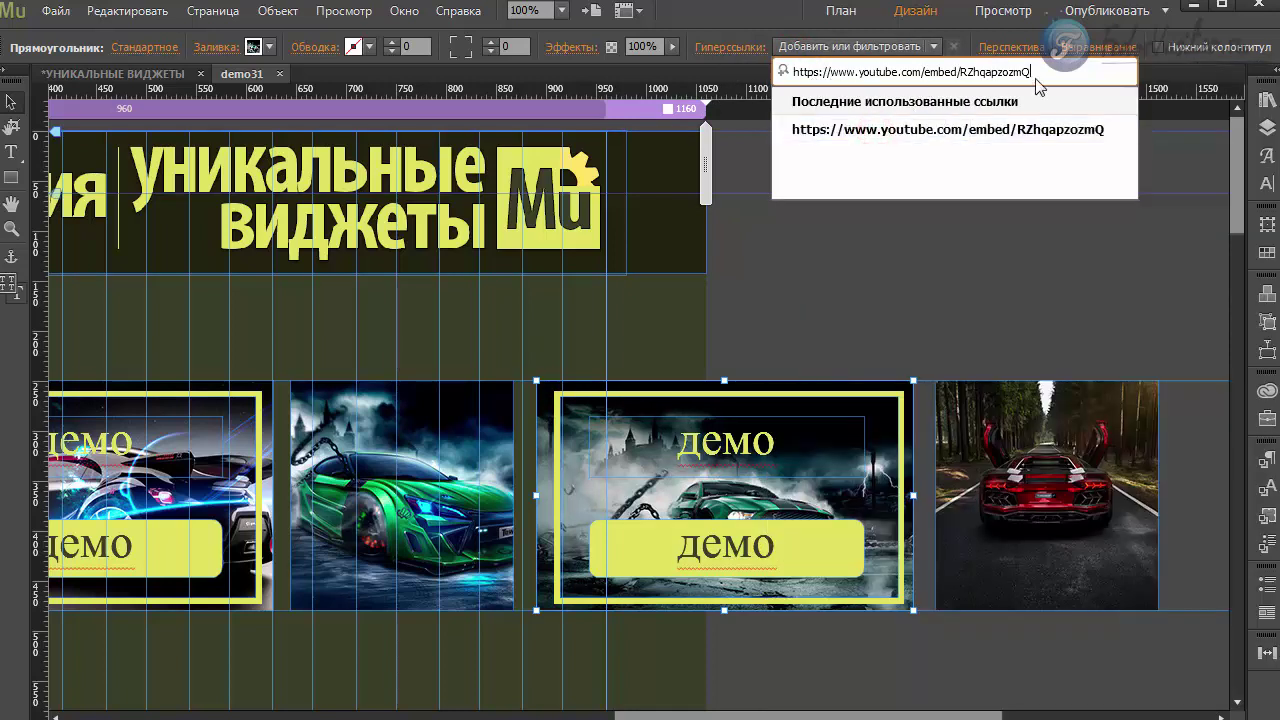
key("Return")
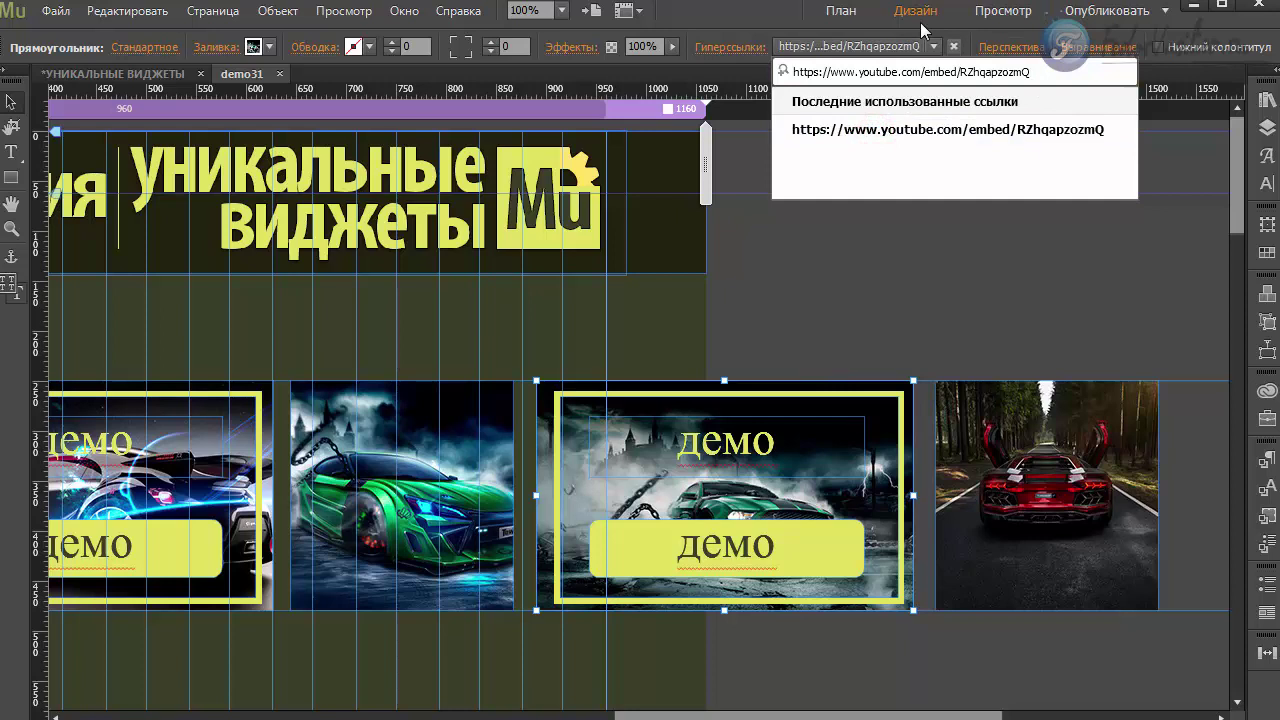
Preview demo31 in the browser and open the third slide's video in the lightbox.
left_click(55, 11)
left_click(166, 355)
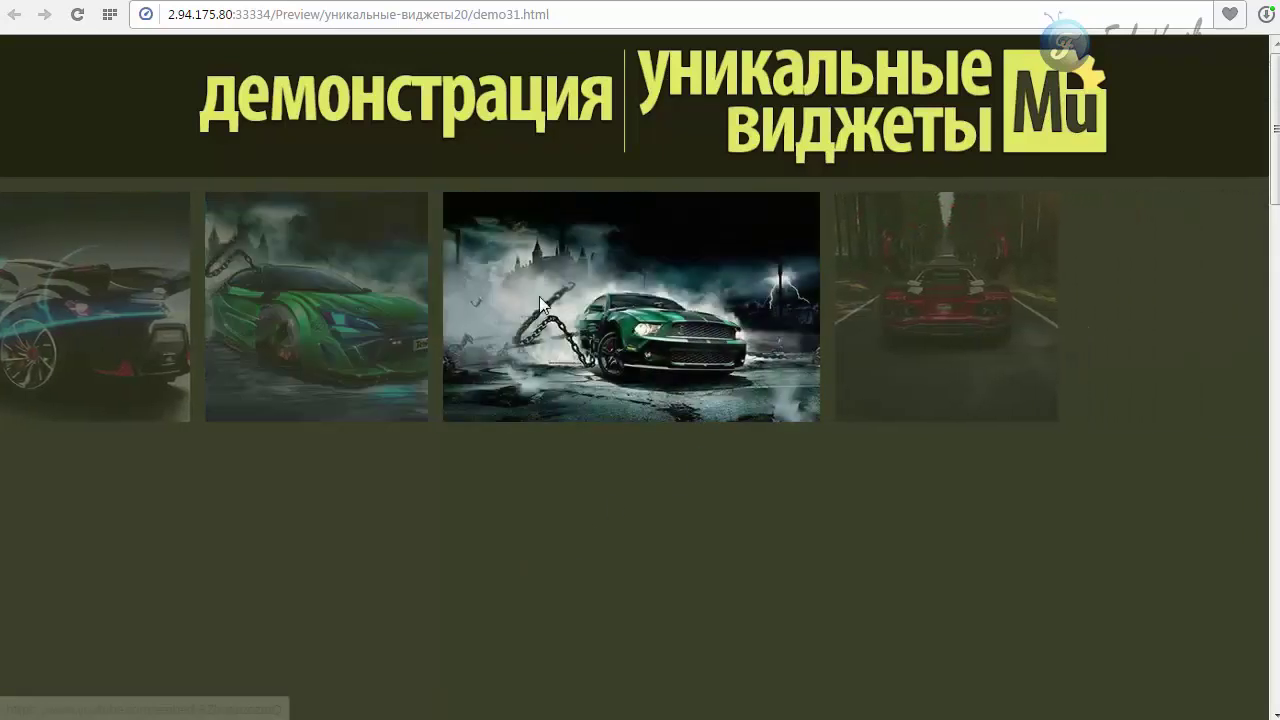
left_click(526, 248)
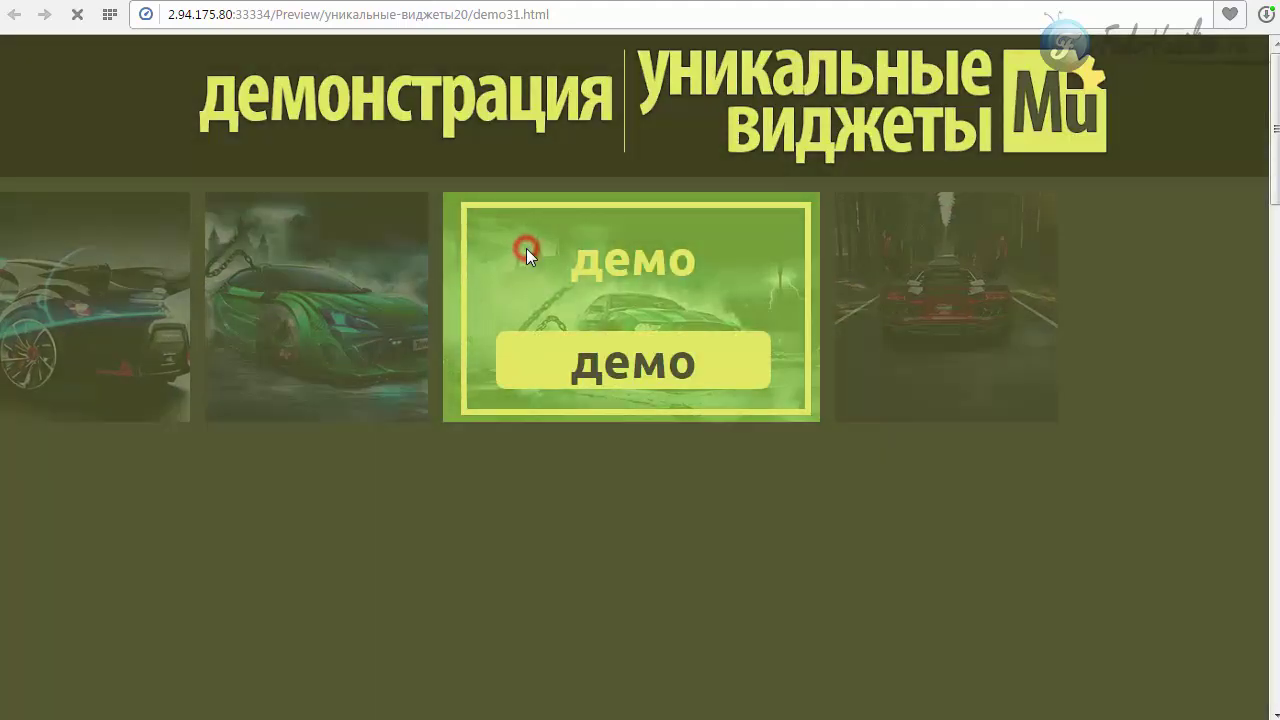